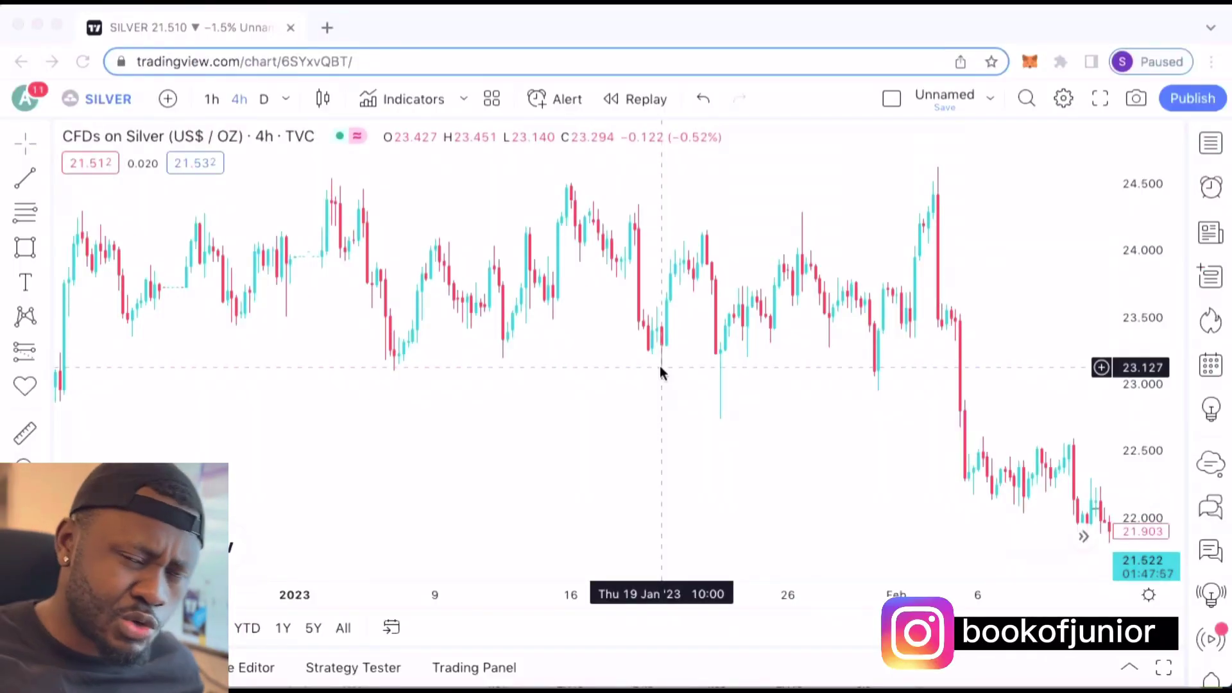
pyautogui.click(480, 341)
pyautogui.moveTo(723, 400); pyautogui.dragTo(783, 407)
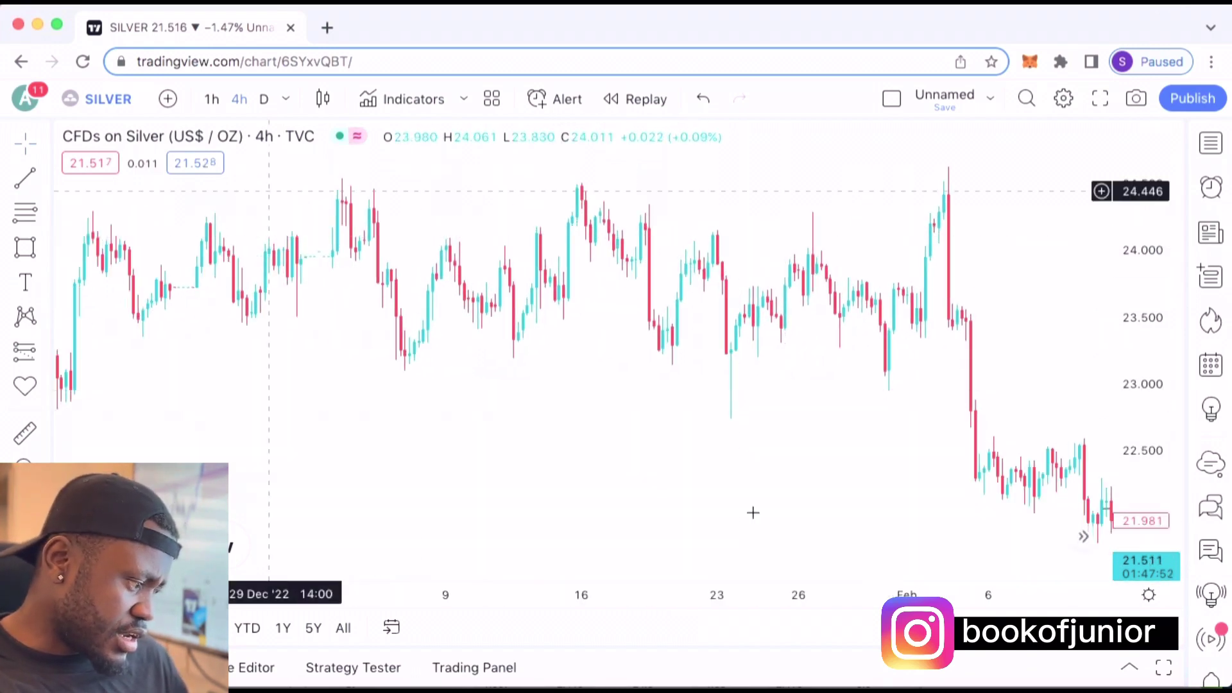
pyautogui.moveTo(743, 536)
pyautogui.click(533, 537)
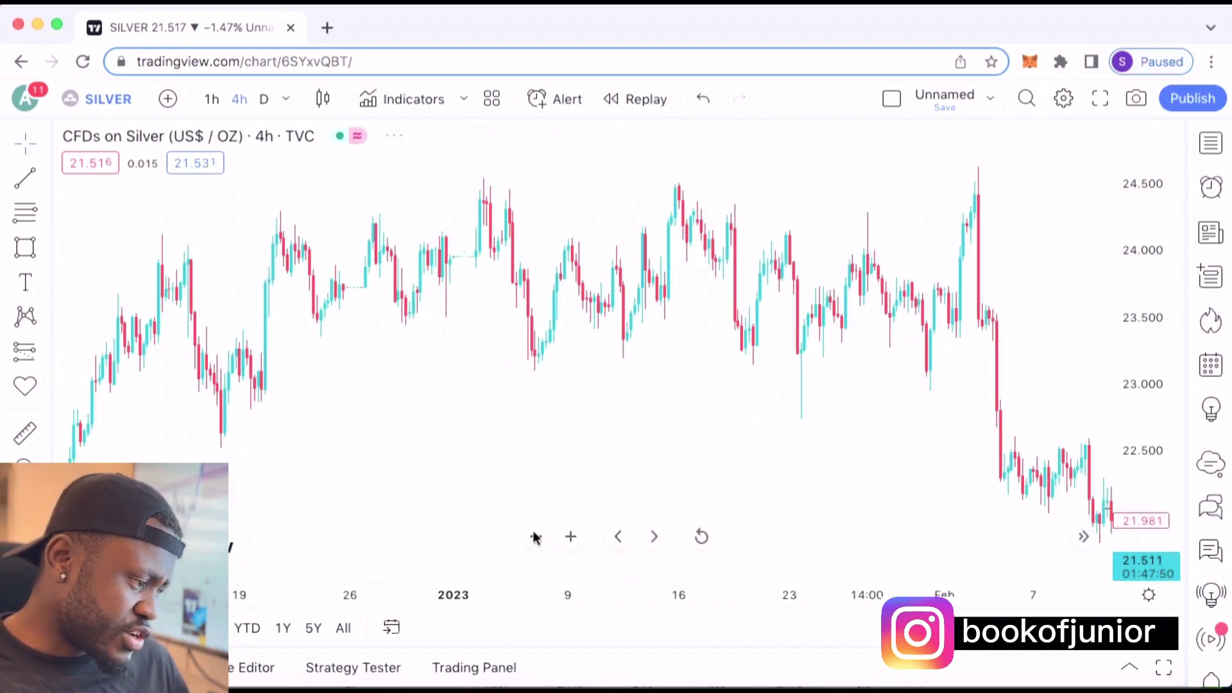
pyautogui.moveTo(885, 454); pyautogui.dragTo(665, 457)
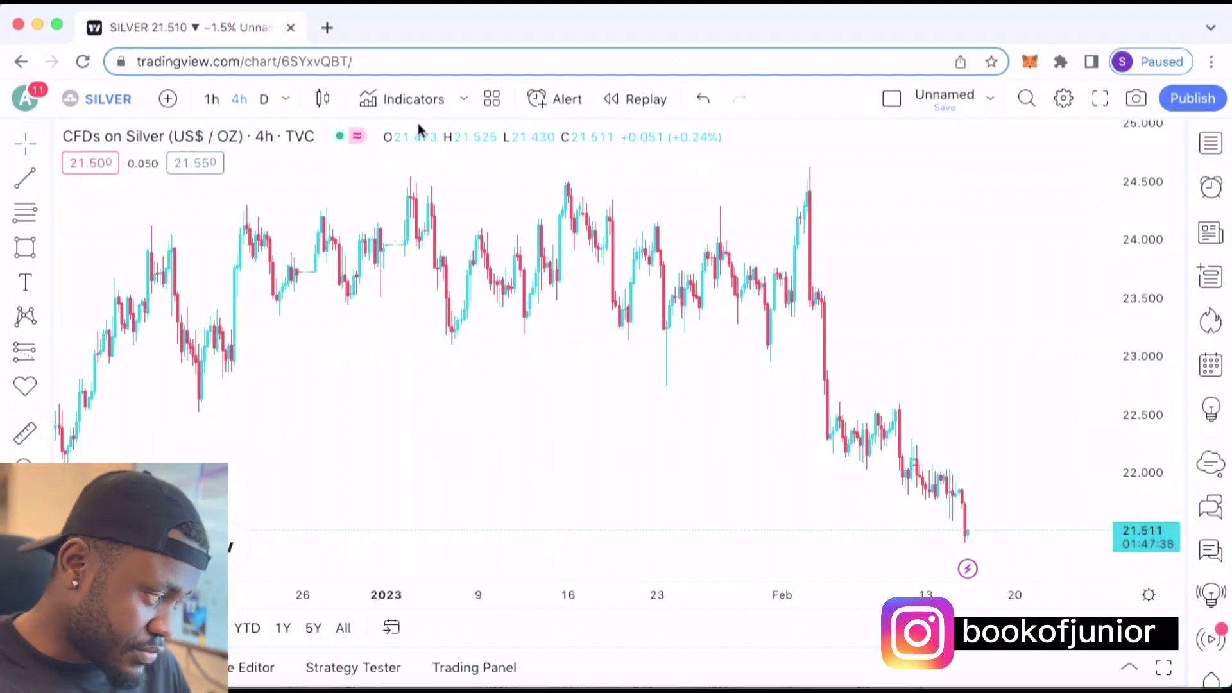
# Search the indicators for "demand and" and add the Demand and Supply Zones indicator to the silver chart
pyautogui.click(439, 102)
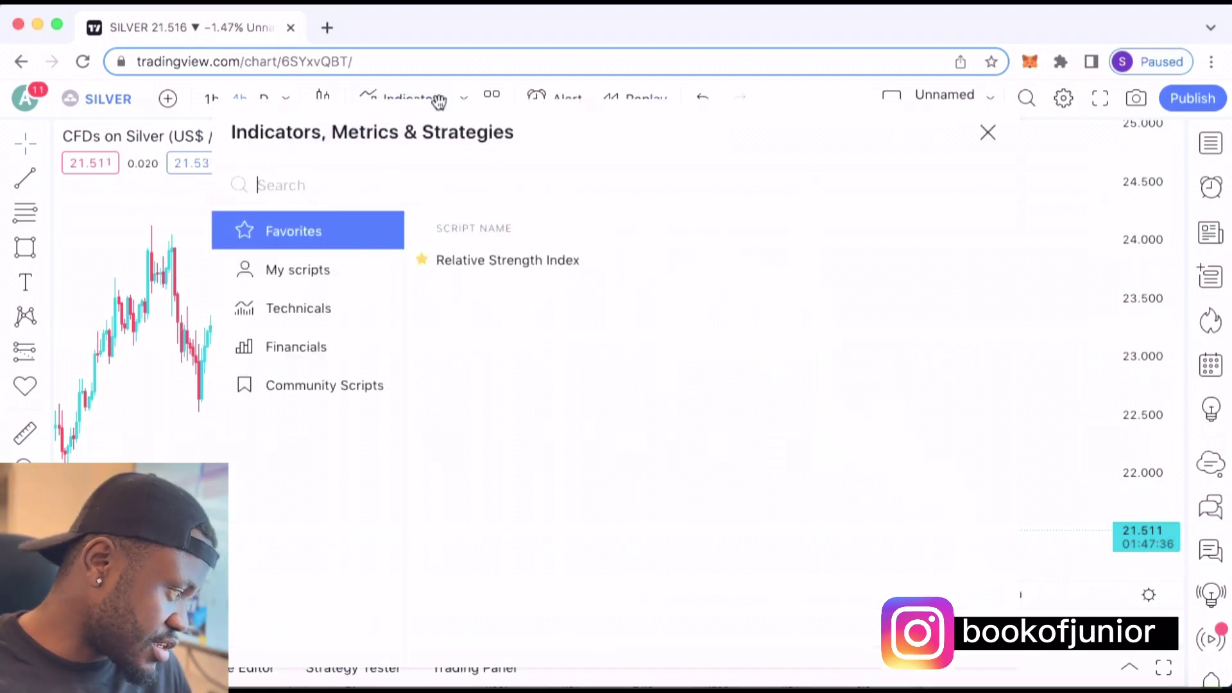
pyautogui.write('de')
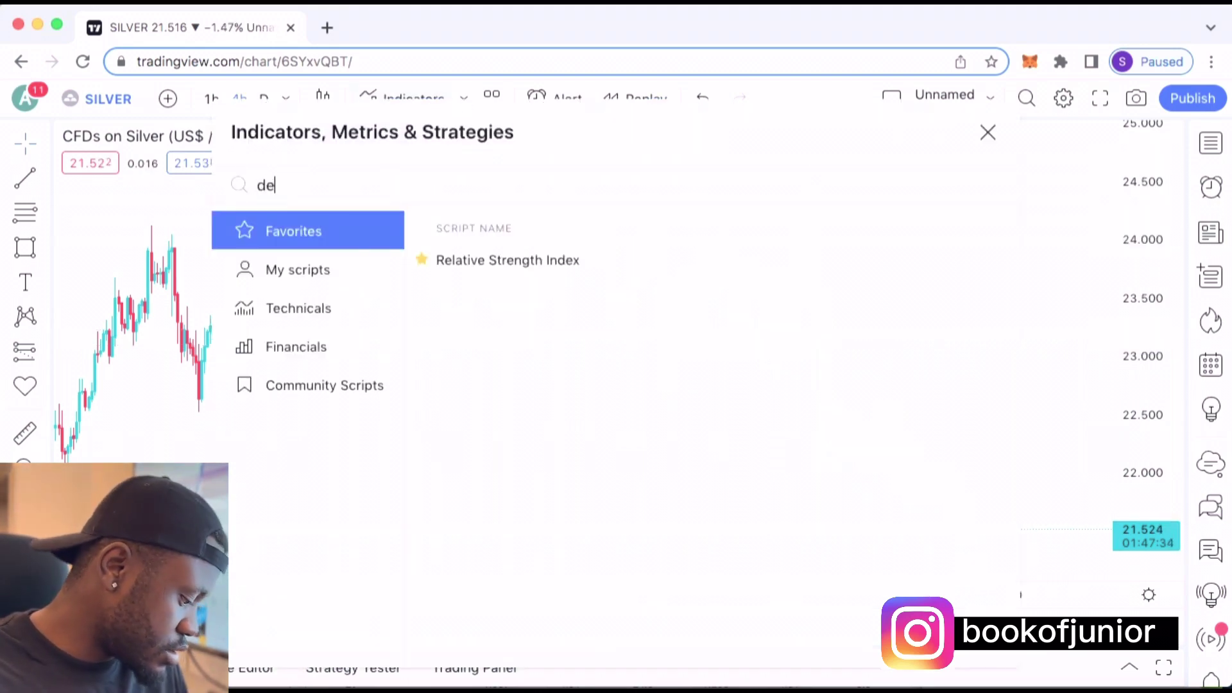
pyautogui.write('mand')
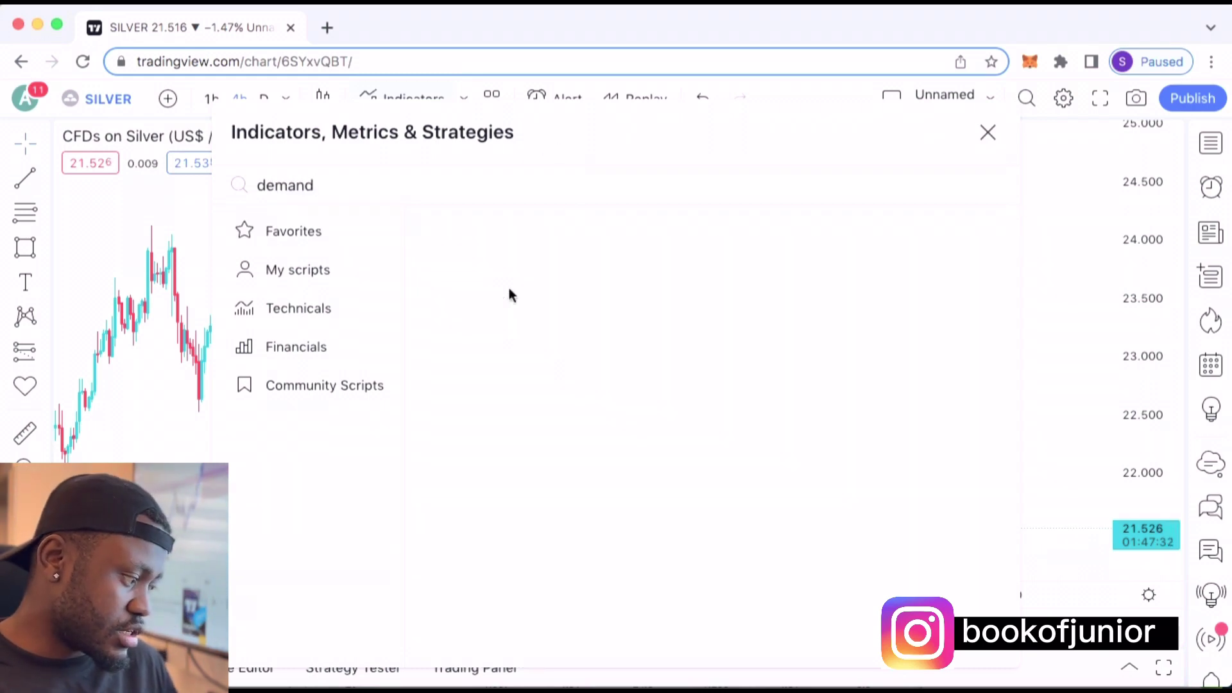
pyautogui.write(' an')
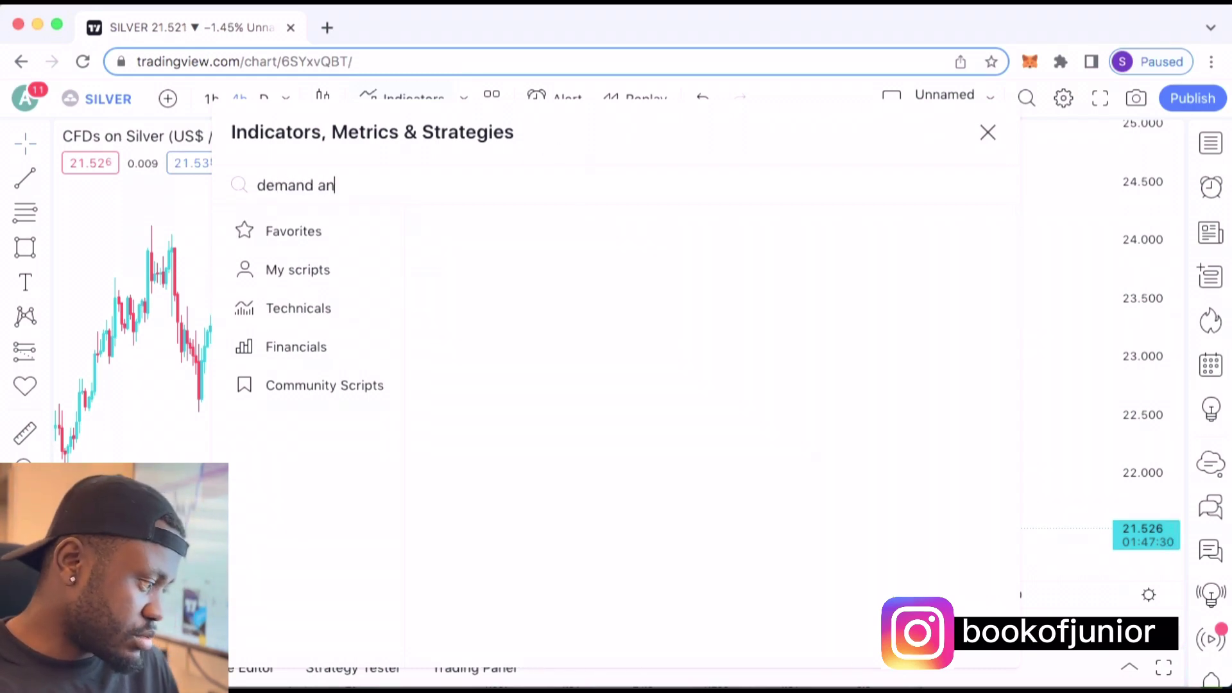
pyautogui.write('d')
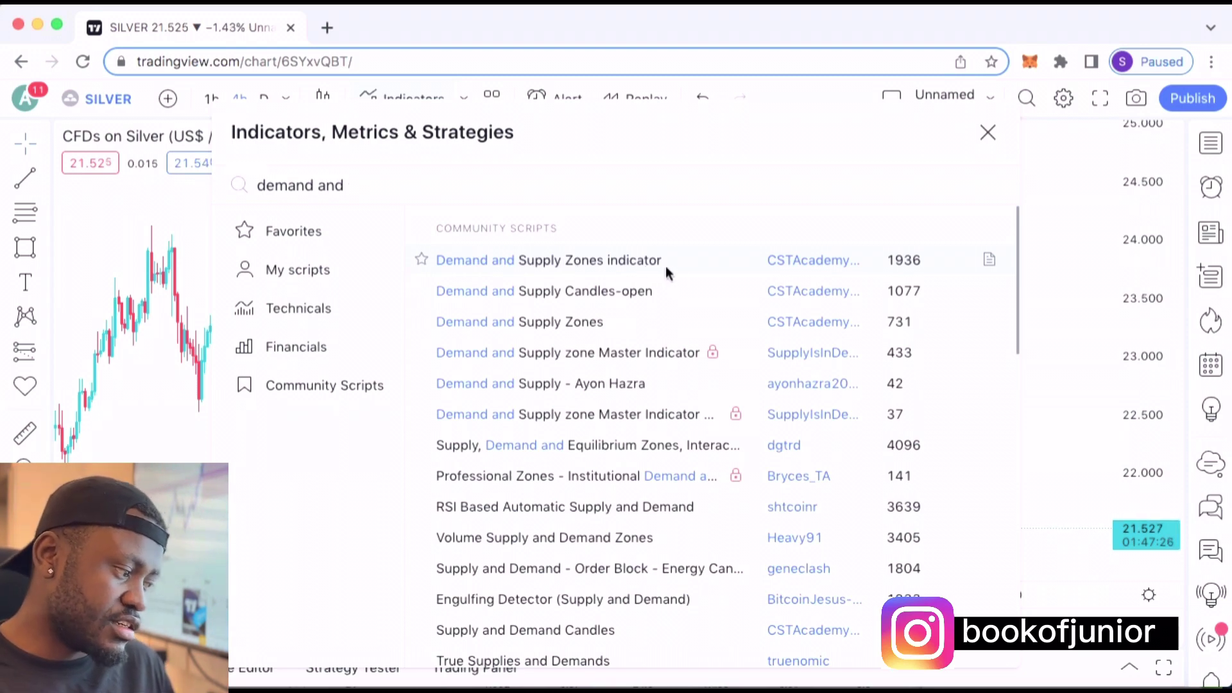
pyautogui.click(989, 135)
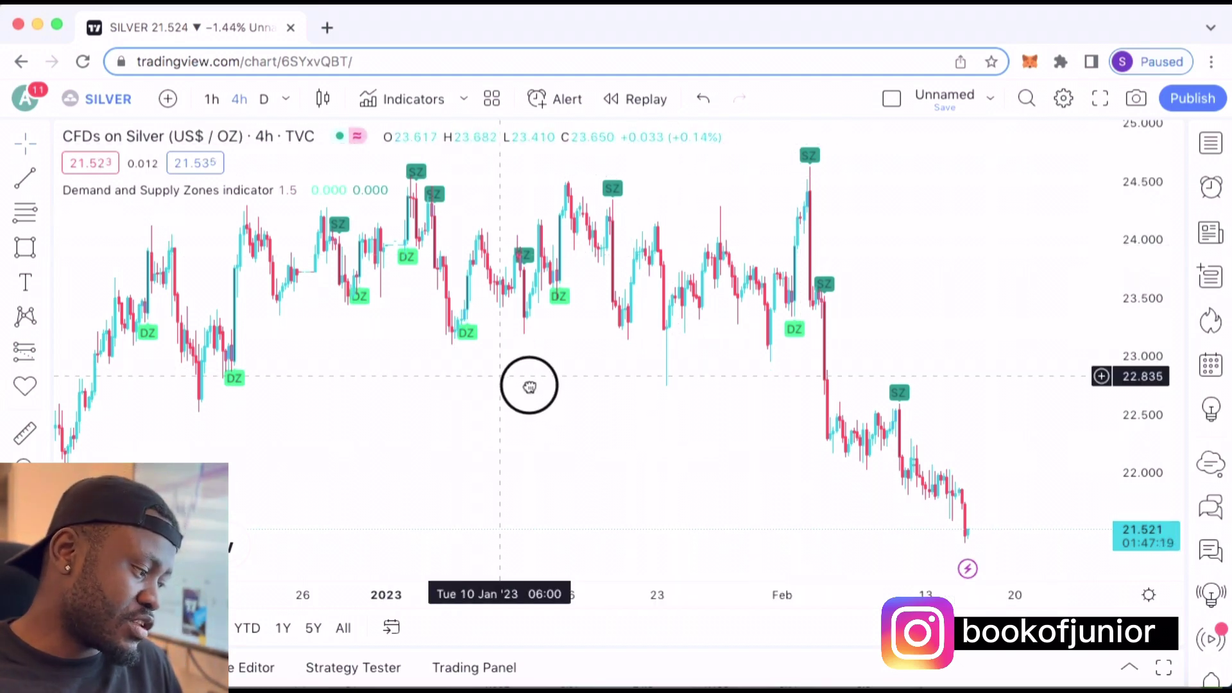
# Draw a small rectangle over the base candles of the demand zone around 20 Dec '22, from about 23.116 to 22.860
pyautogui.hscroll(-3, 529, 385)
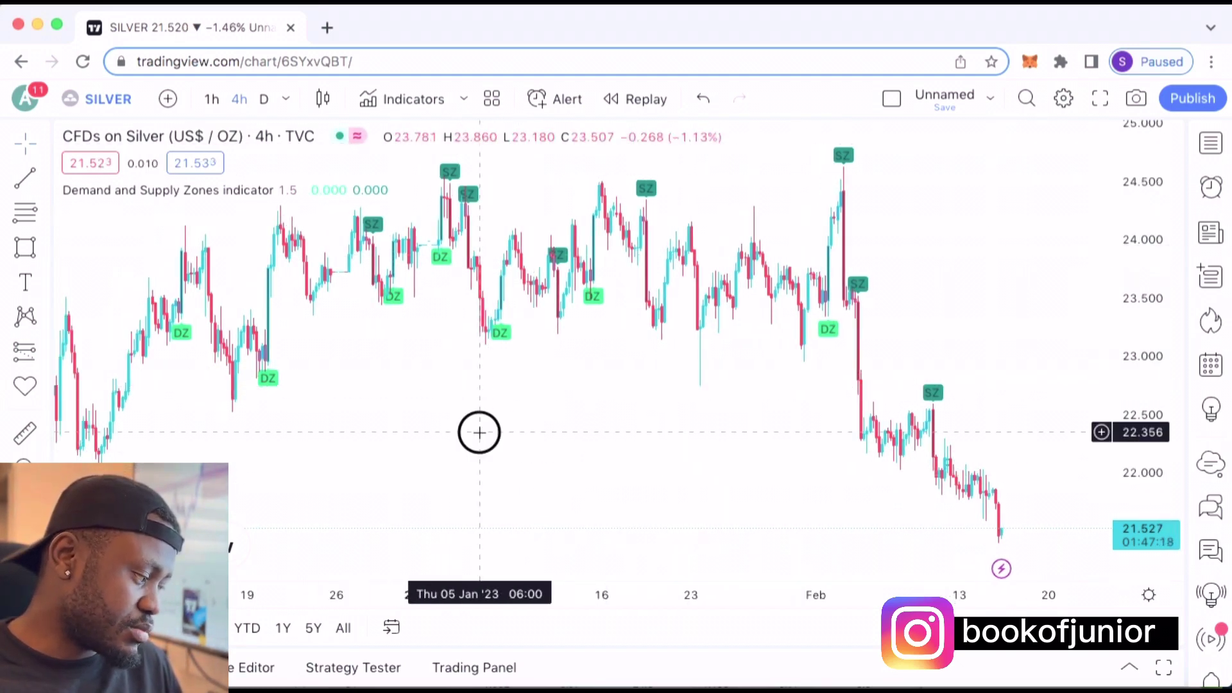
pyautogui.moveTo(479, 432); pyautogui.dragTo(597, 447)
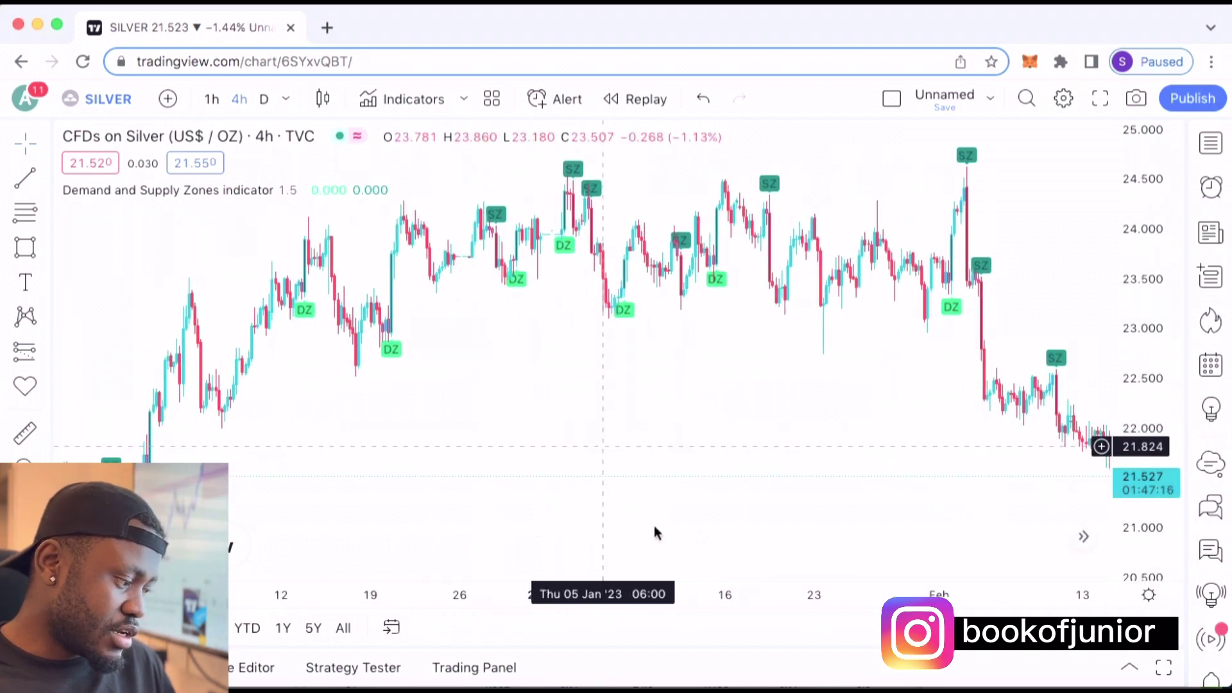
pyautogui.click(571, 536)
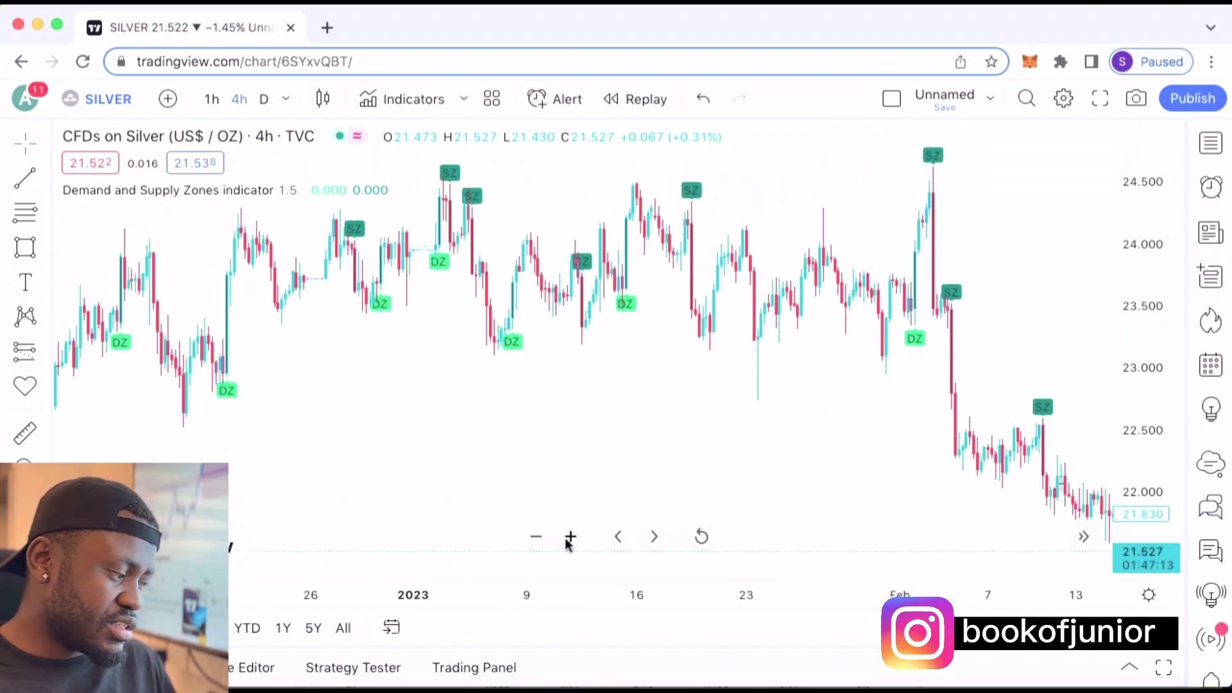
pyautogui.hscroll(-2, 337, 426)
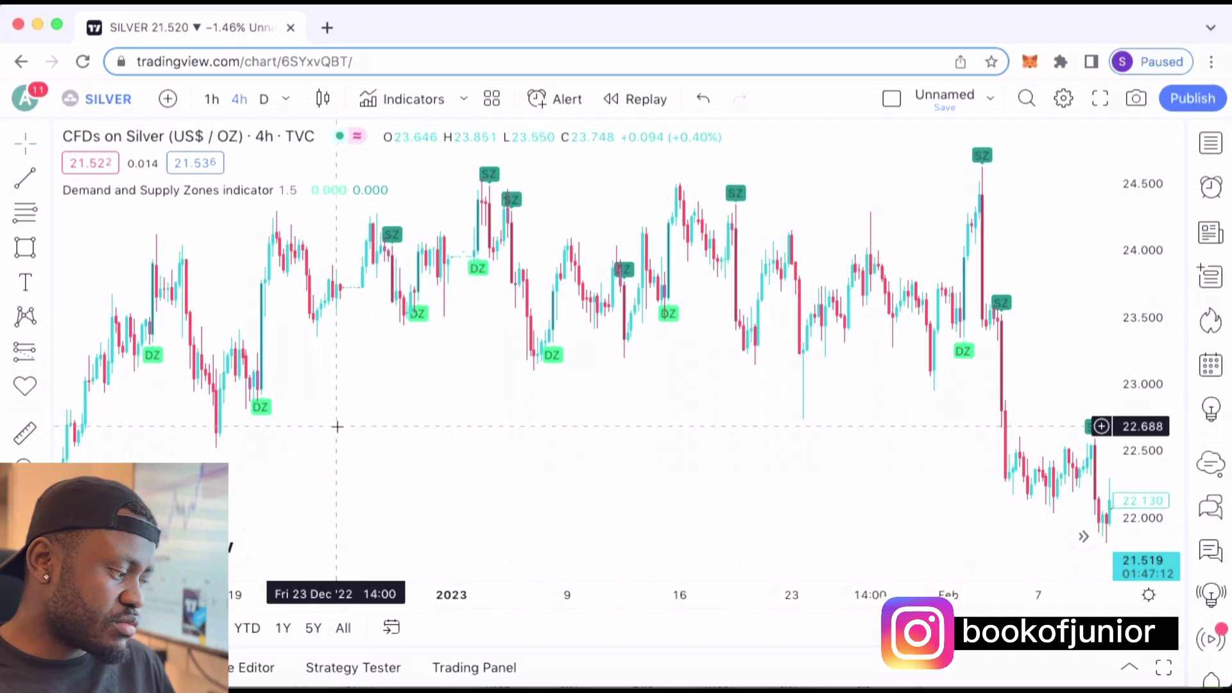
pyautogui.hscroll(-3, 337, 426)
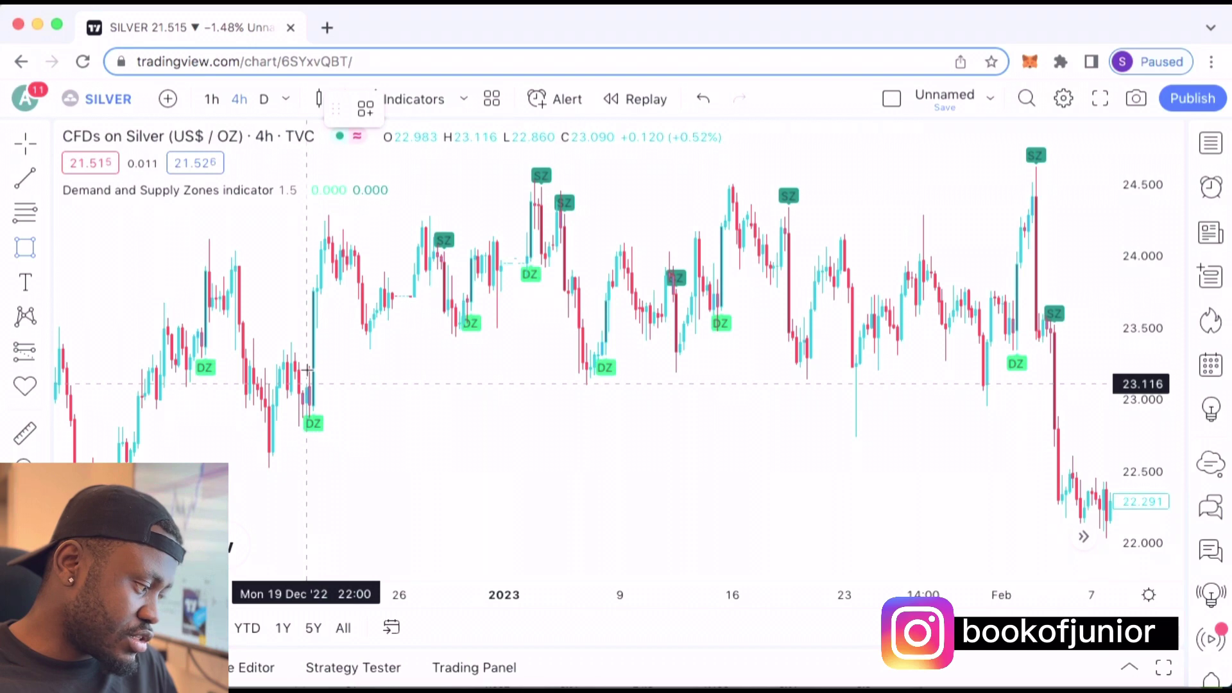
pyautogui.moveTo(306, 383); pyautogui.dragTo(313, 413)
pyautogui.click(392, 405)
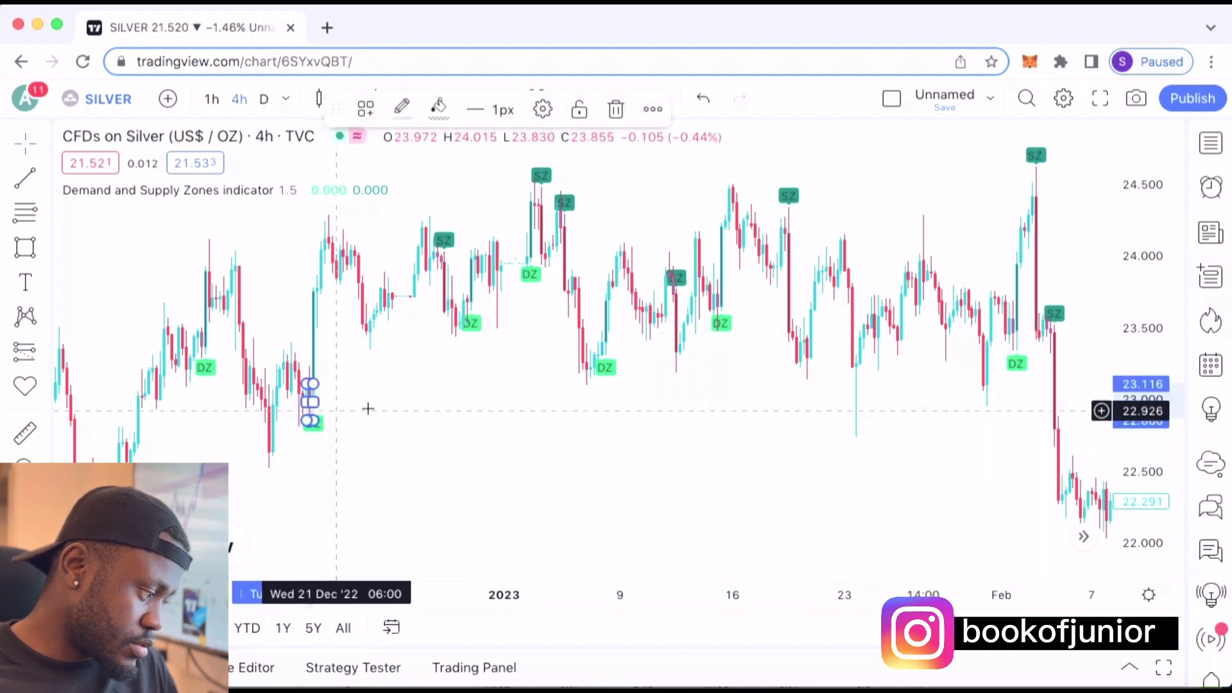
# Extend the demand-zone rectangle forward in time past the latest candle, to about late February 2023
pyautogui.moveTo(312, 403); pyautogui.dragTo(1109, 420)
pyautogui.click(848, 484)
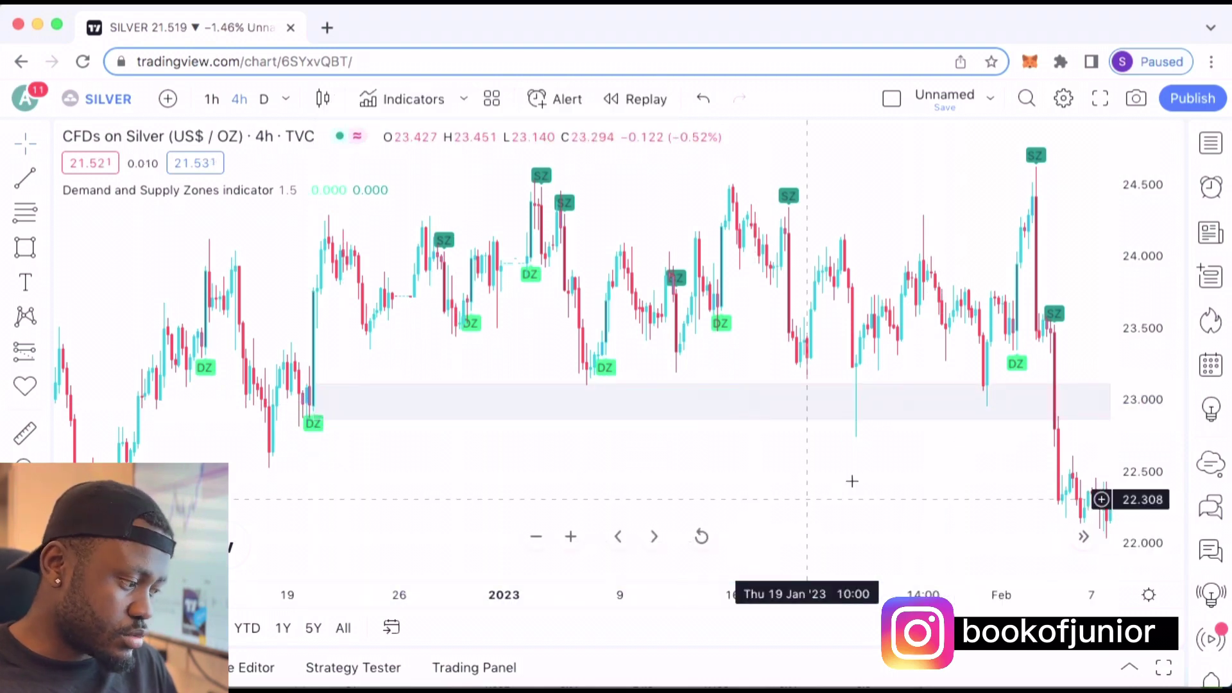
pyautogui.moveTo(577, 486); pyautogui.dragTo(343, 486)
pyautogui.click(840, 371)
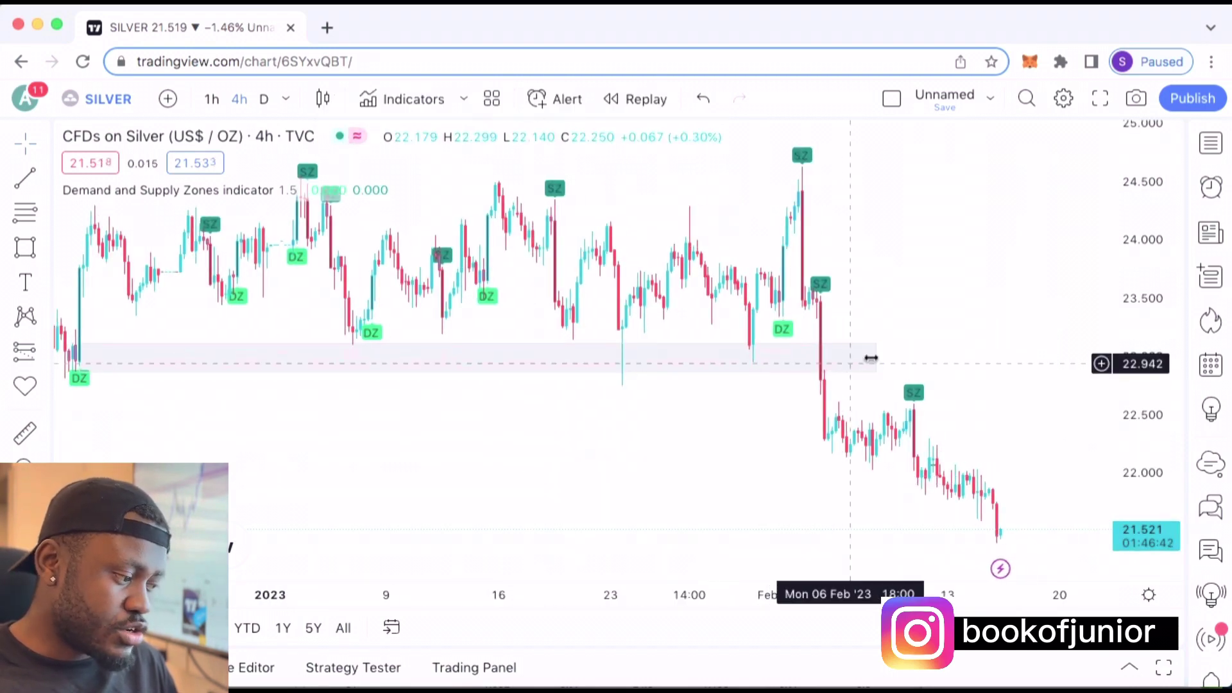
pyautogui.moveTo(878, 358); pyautogui.dragTo(1086, 357)
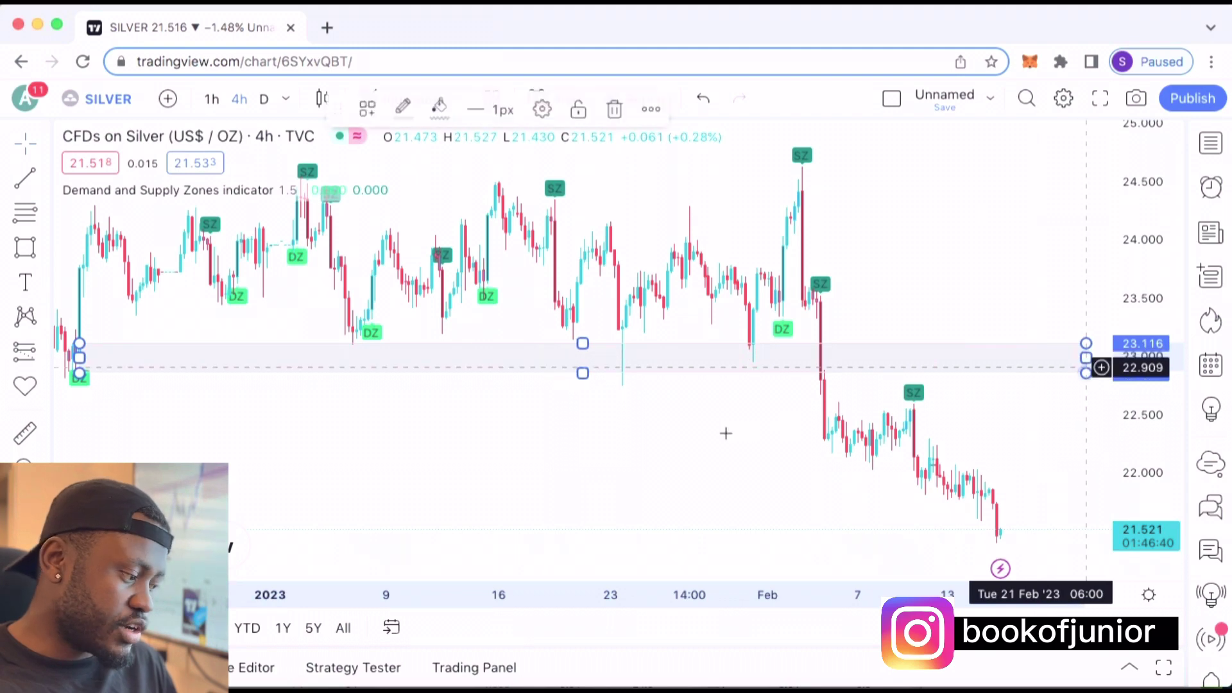
pyautogui.moveTo(718, 438); pyautogui.dragTo(616, 449)
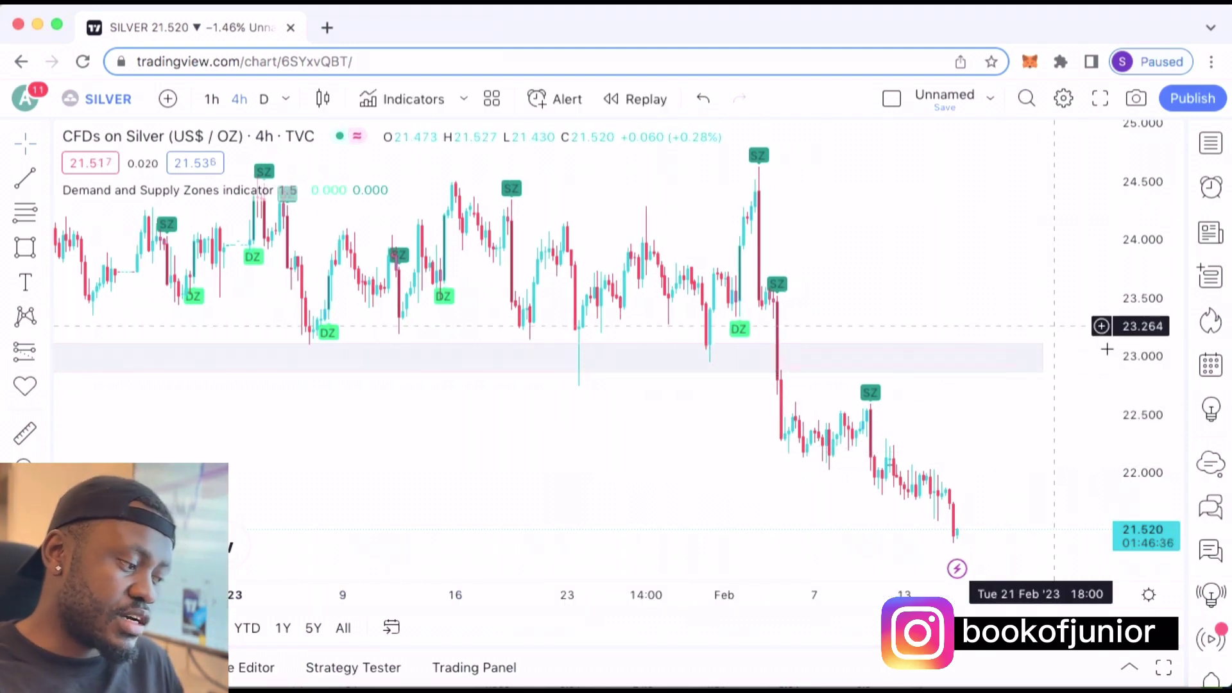
pyautogui.click(1041, 357)
pyautogui.moveTo(1070, 364); pyautogui.dragTo(1111, 360)
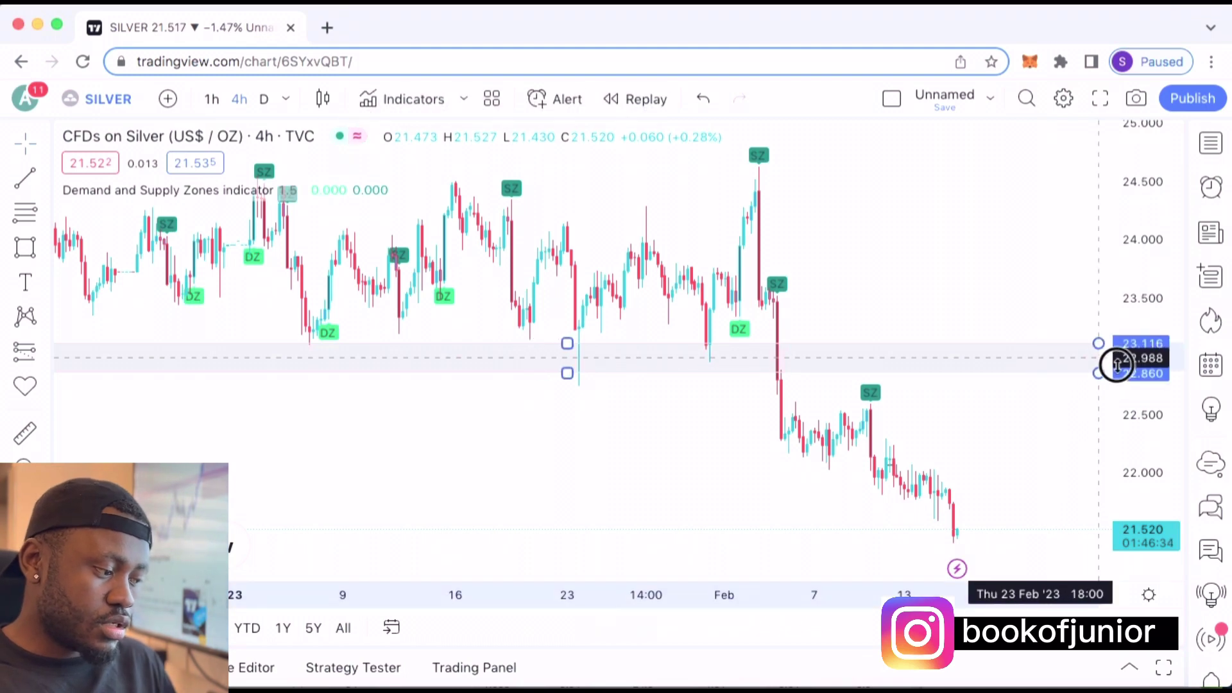
pyautogui.click(704, 443)
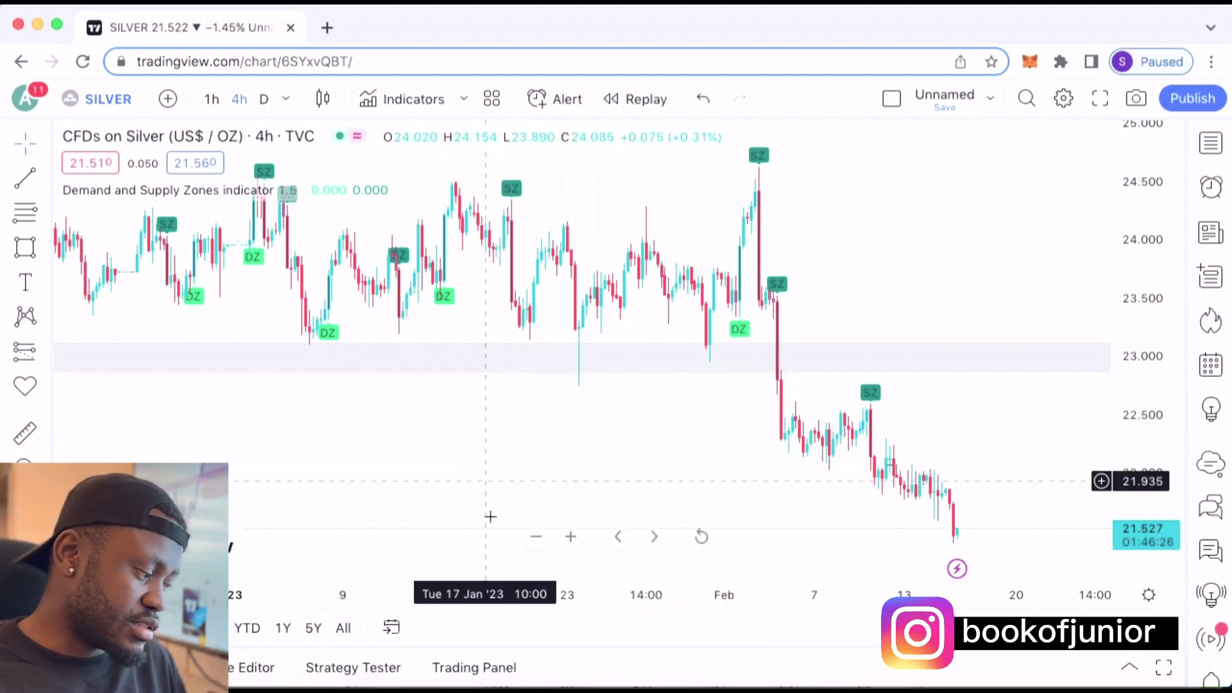
# Draw a rectangle over the 3 Jan '23 supply zone from about 24.541 to 24.190 and extend it to about 6 Mar '23
pyautogui.click(537, 537)
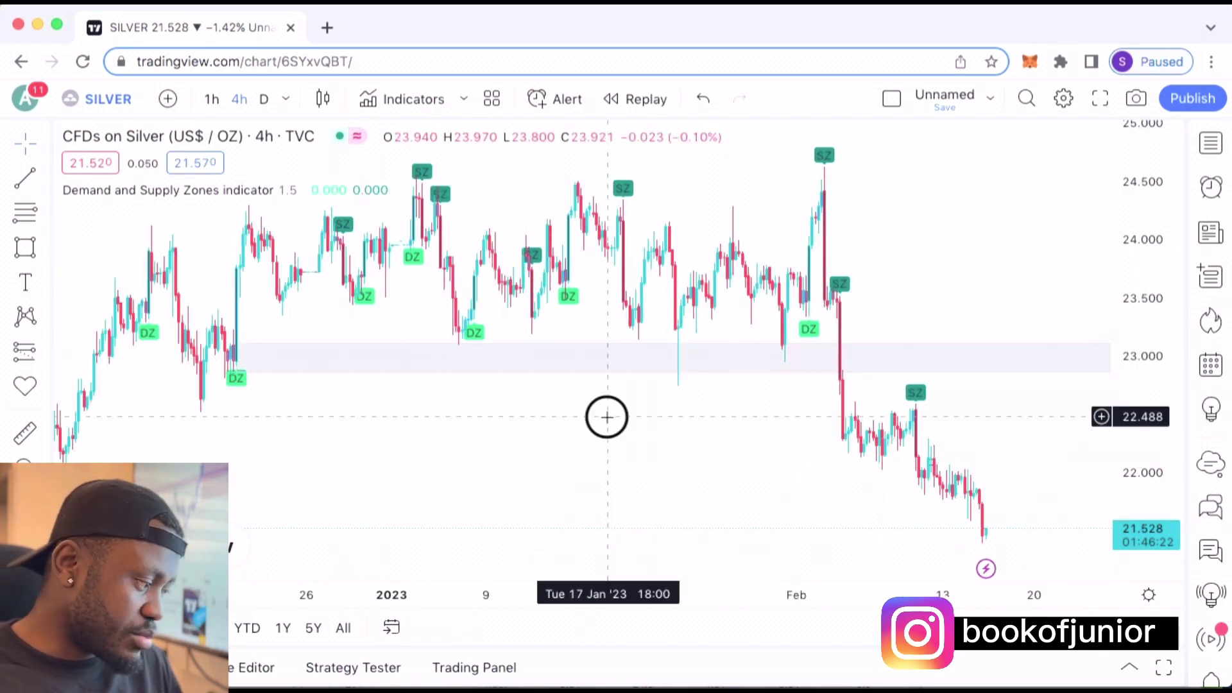
pyautogui.hscroll(-3, 655, 434)
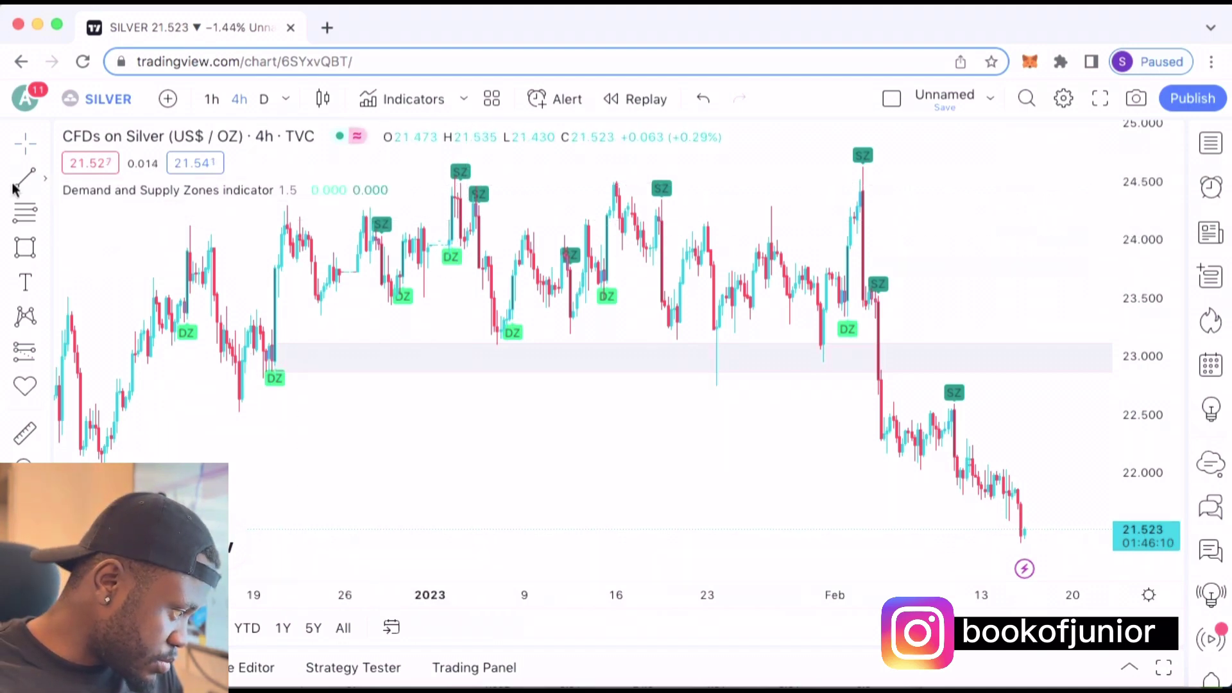
pyautogui.click(33, 252)
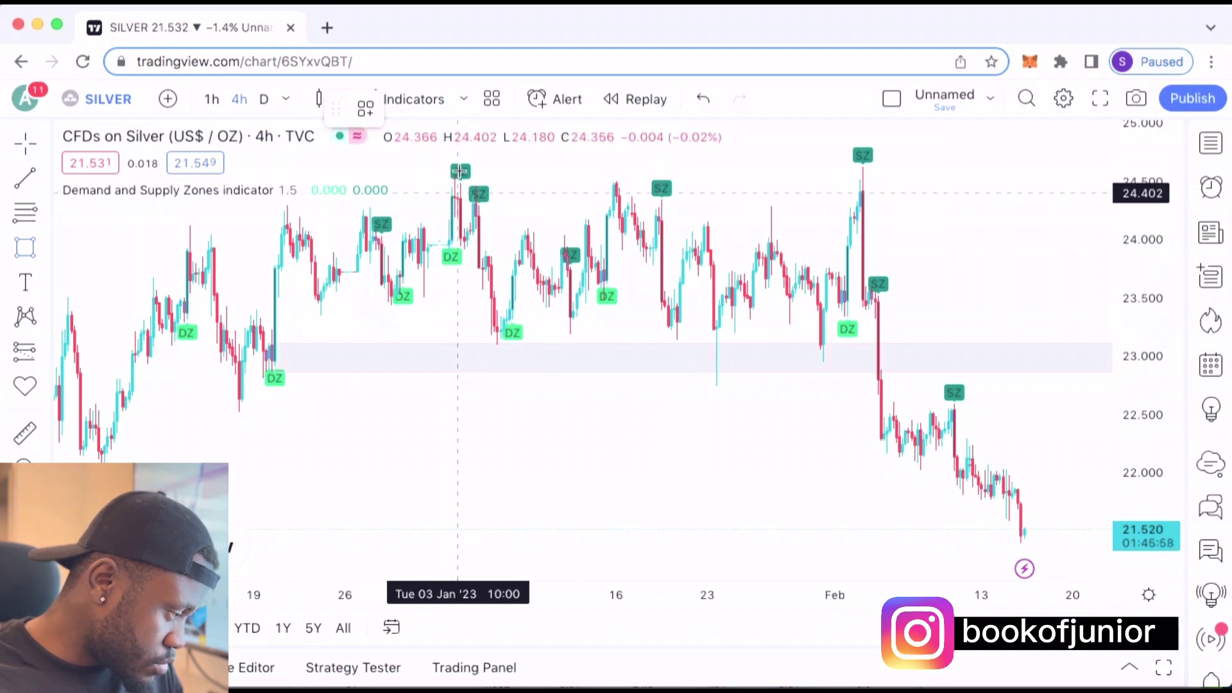
pyautogui.moveTo(454, 174)
pyautogui.mouseDown()
pyautogui.moveTo(454, 218)
pyautogui.moveTo(453, 196)
pyautogui.moveTo(454, 218)
pyautogui.moveTo(558, 195)
pyautogui.moveTo(800, 207)
pyautogui.moveTo(1007, 187)
pyautogui.moveTo(1014, 198)
pyautogui.mouseUp()
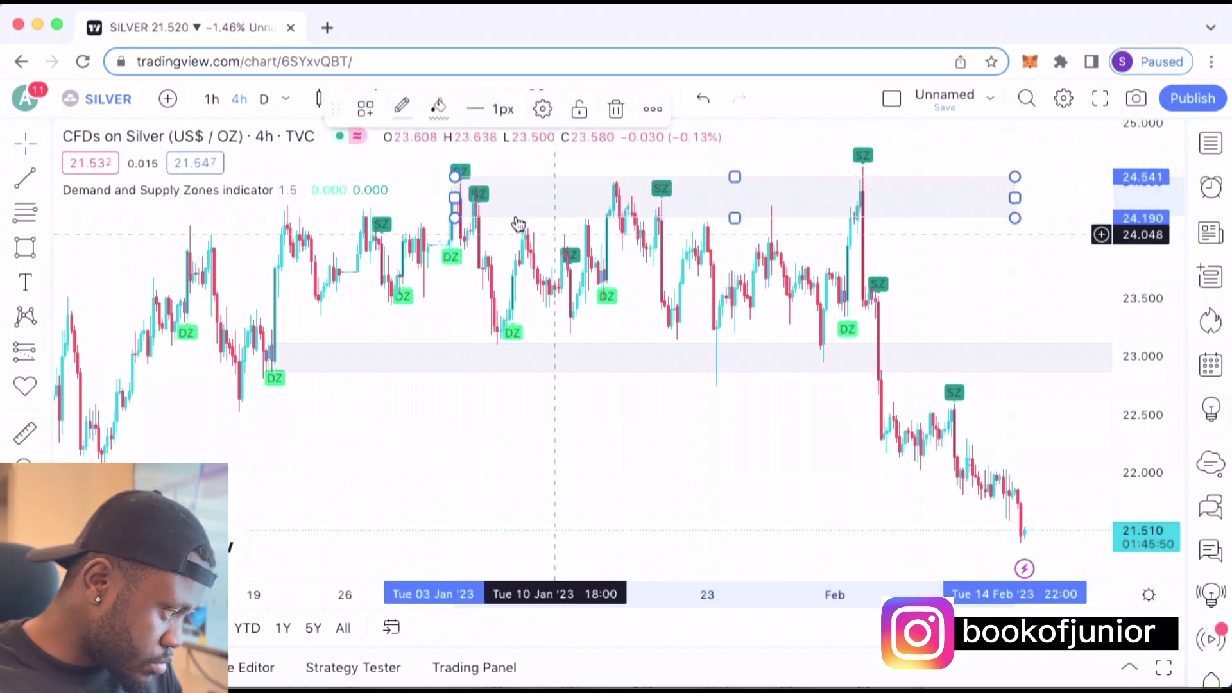
pyautogui.click(713, 234)
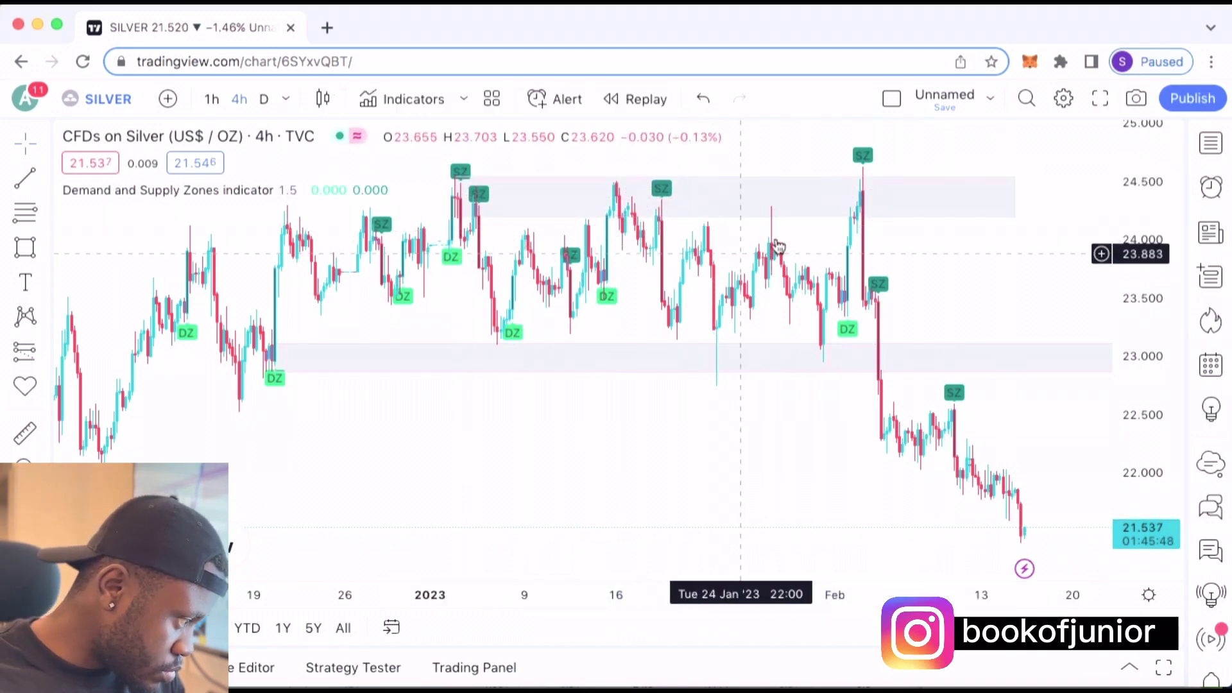
pyautogui.moveTo(768, 385); pyautogui.dragTo(518, 396)
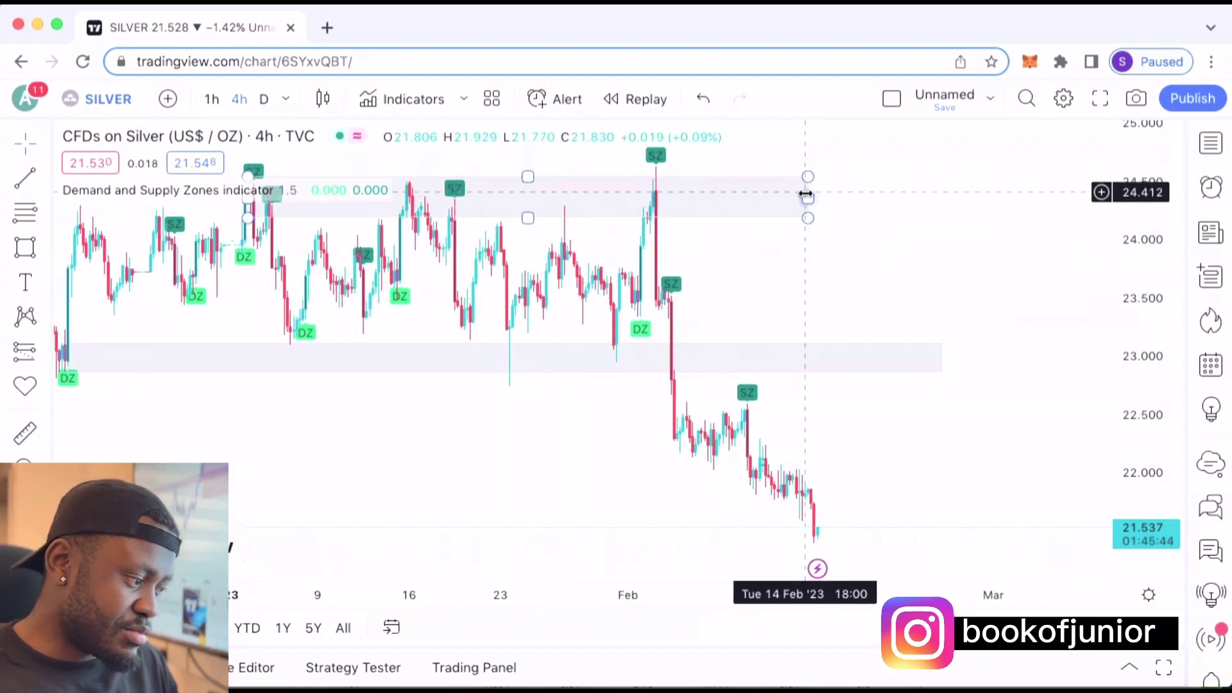
pyautogui.moveTo(806, 195); pyautogui.dragTo(1059, 205)
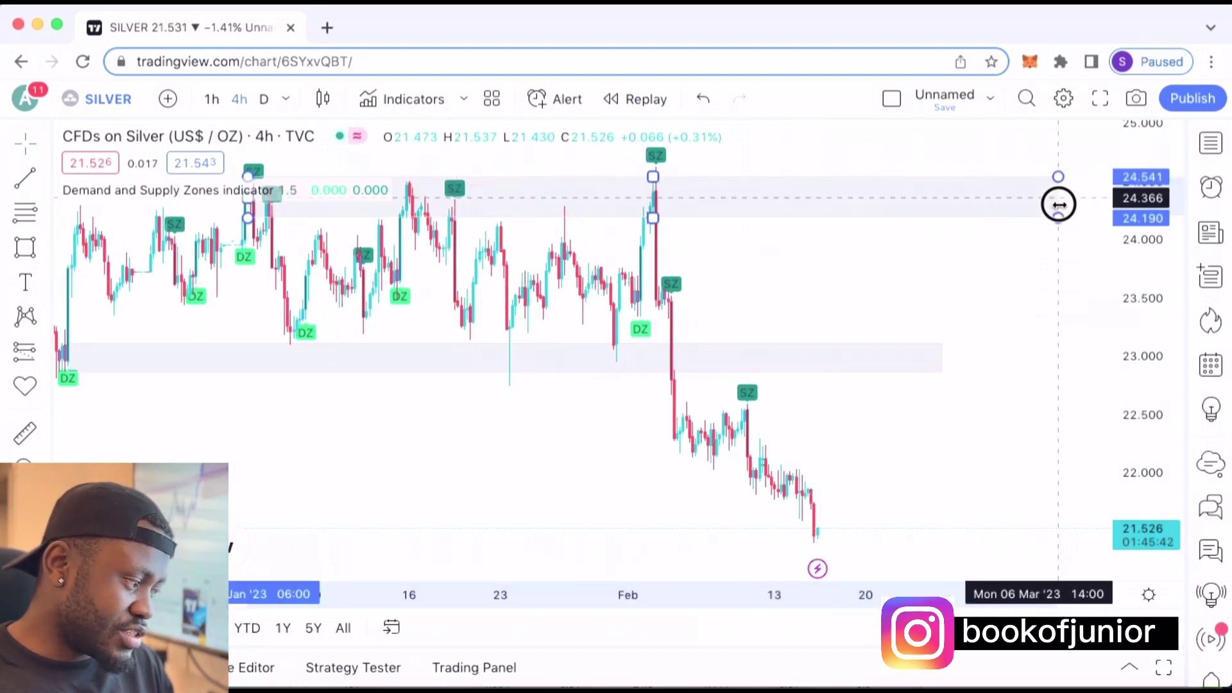
# Delete the rectangle drawn over the early January 2023 supply zone
pyautogui.moveTo(396, 445); pyautogui.dragTo(784, 420)
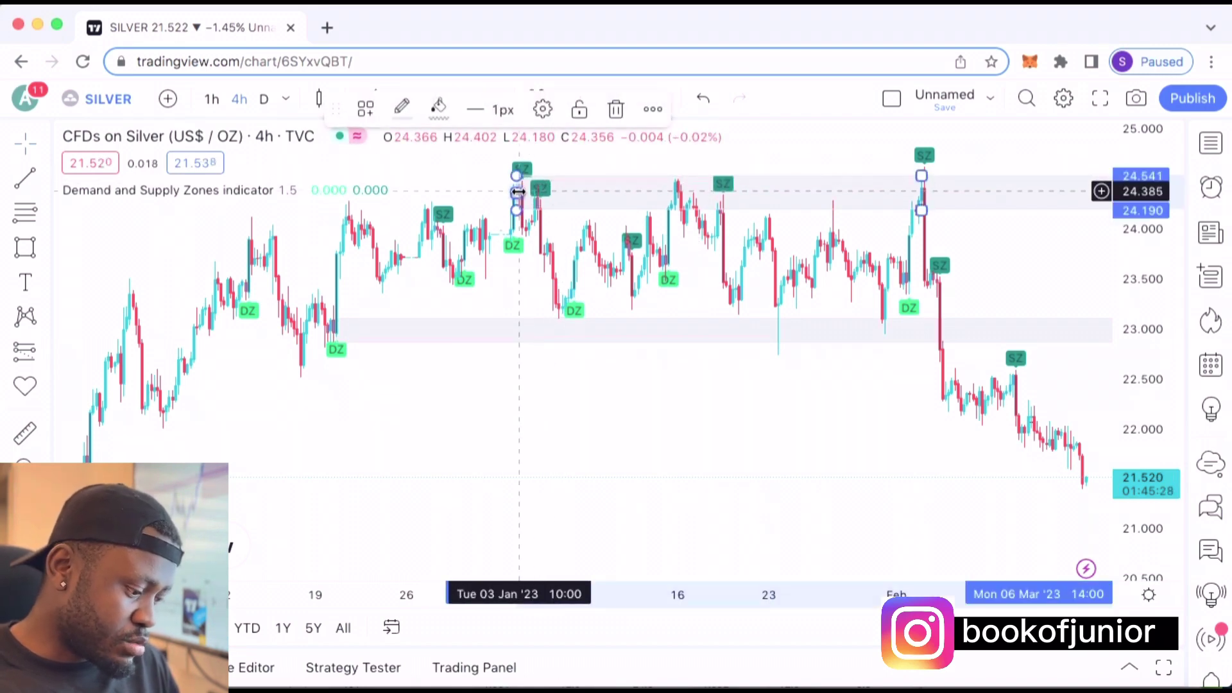
pyautogui.press('Delete')
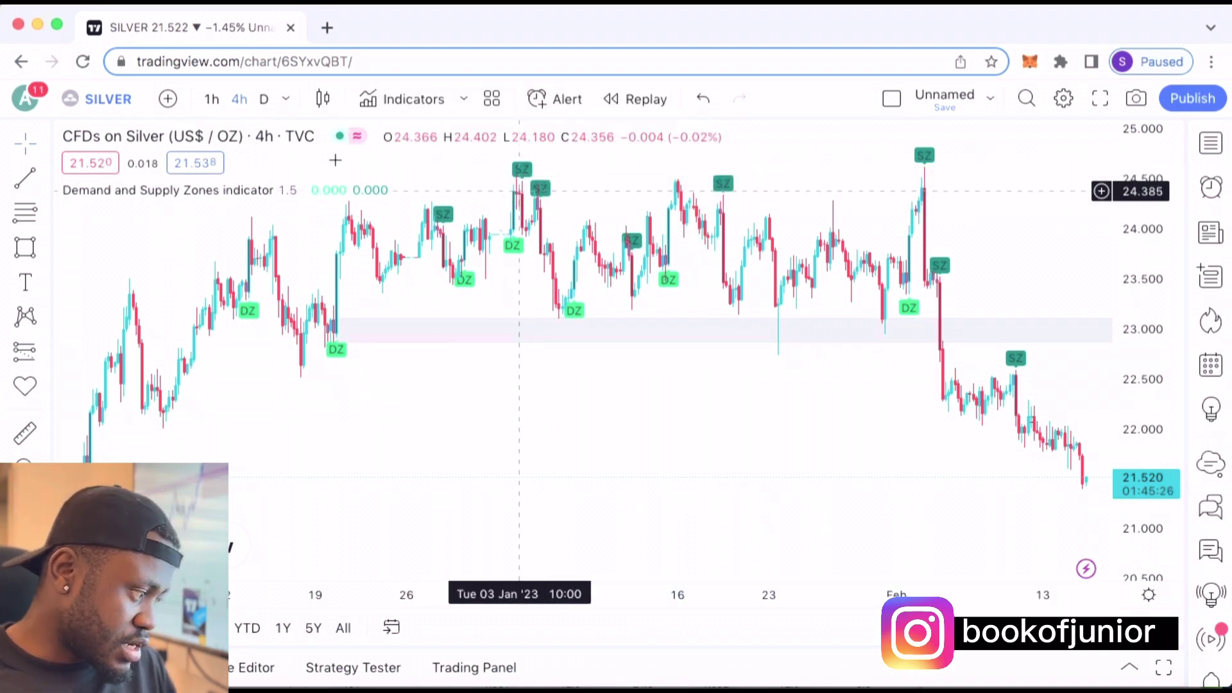
pyautogui.click(27, 247)
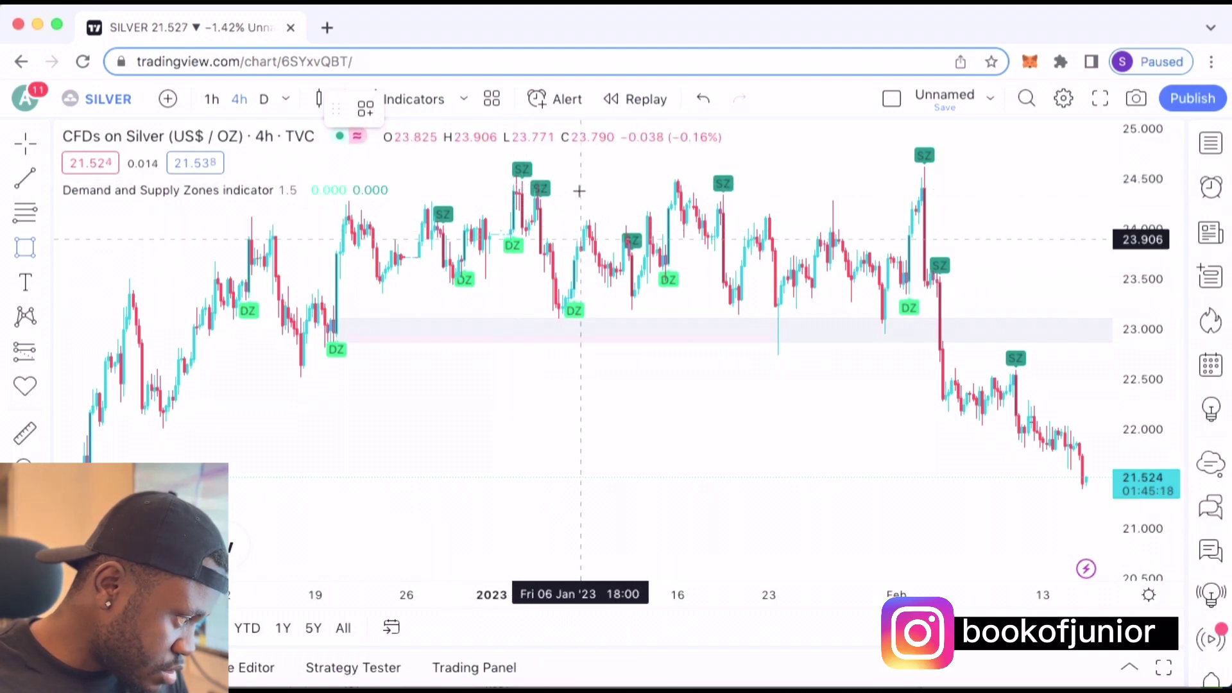
pyautogui.click(579, 191)
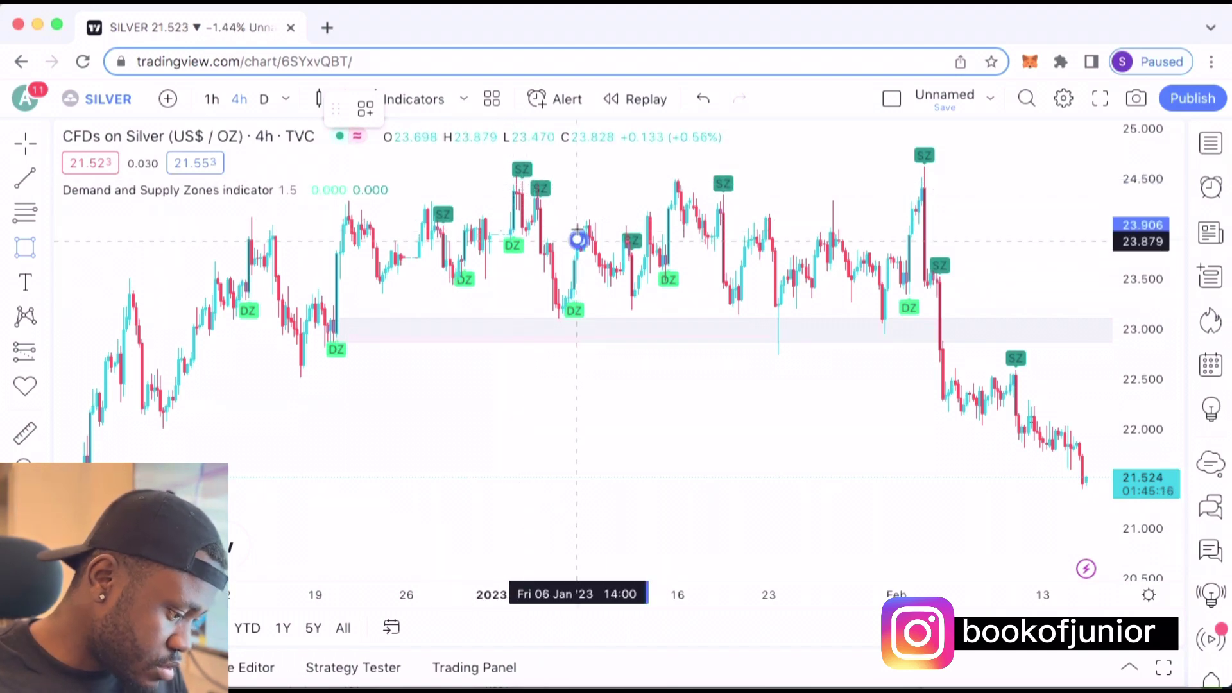
pyautogui.click(591, 267)
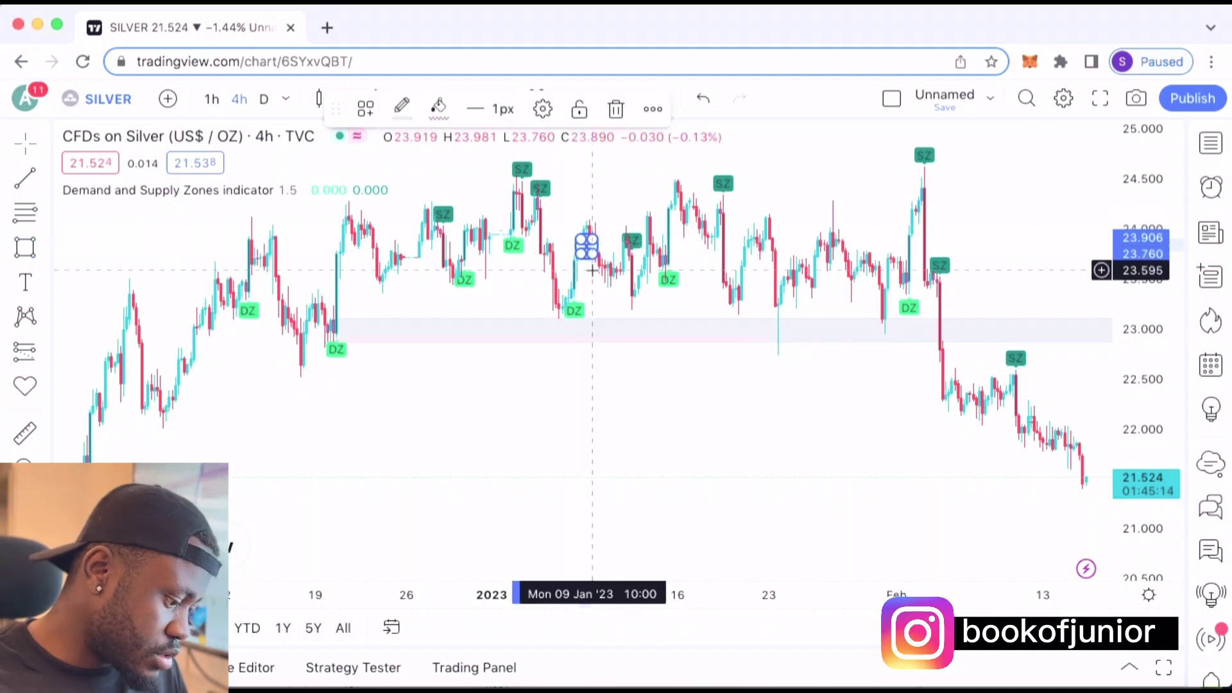
pyautogui.press('Delete')
pyautogui.click(25, 247)
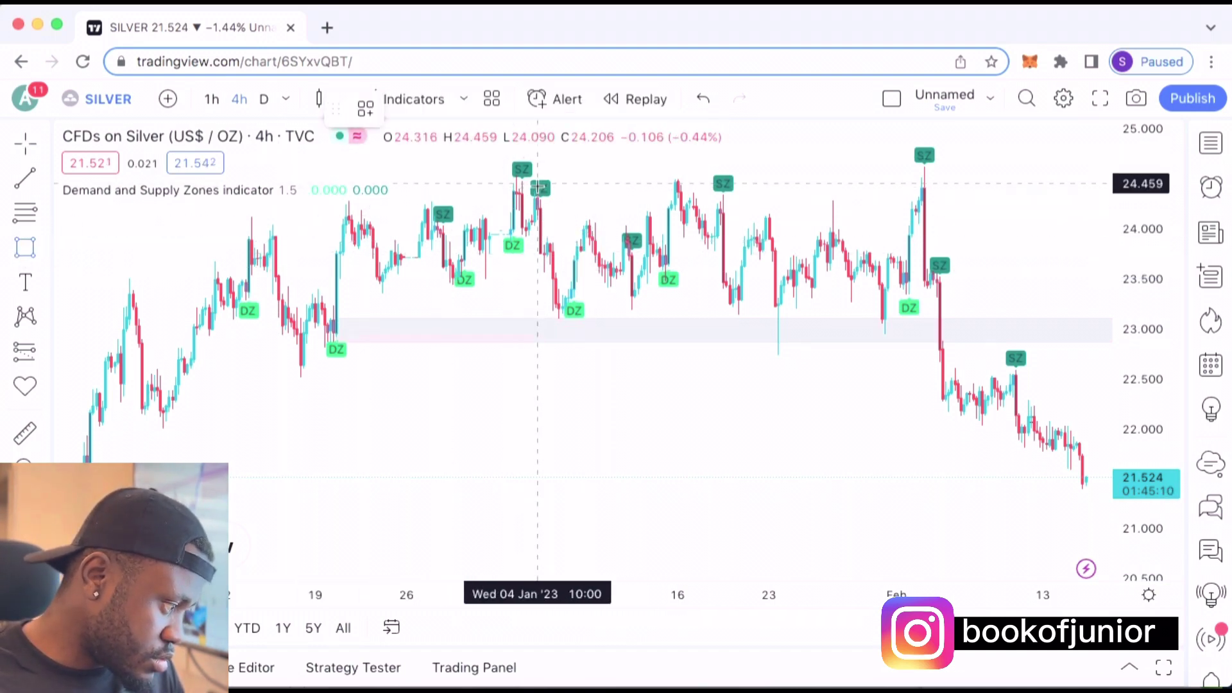
pyautogui.click(540, 200)
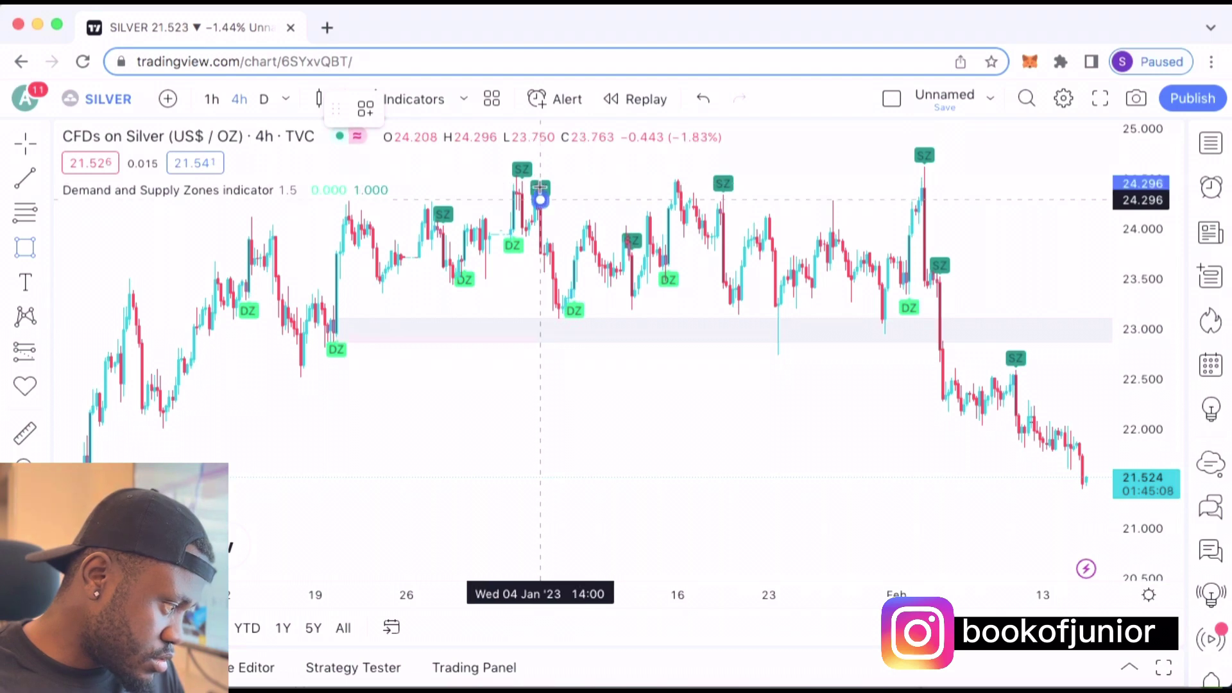
pyautogui.click(550, 238)
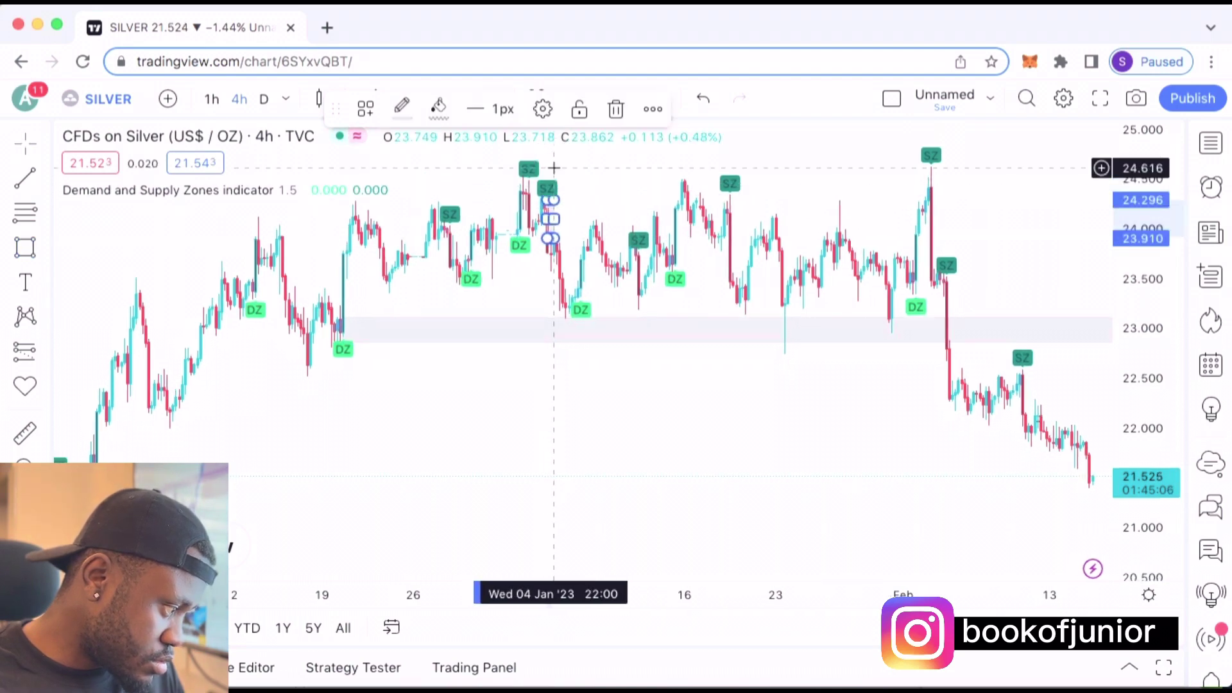
pyautogui.press('Delete')
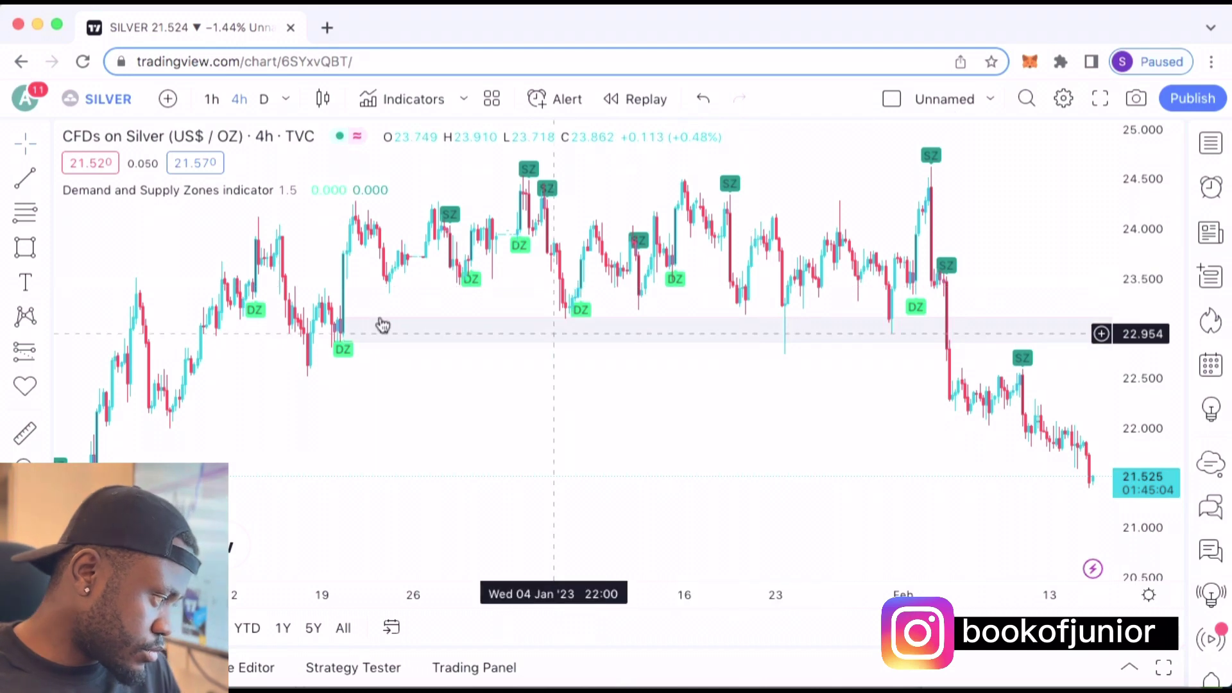
# Draw a supply-zone rectangle from 2 Jan '23 to 14 Feb '23 between about 24.442 and 24.558
pyautogui.click(25, 247)
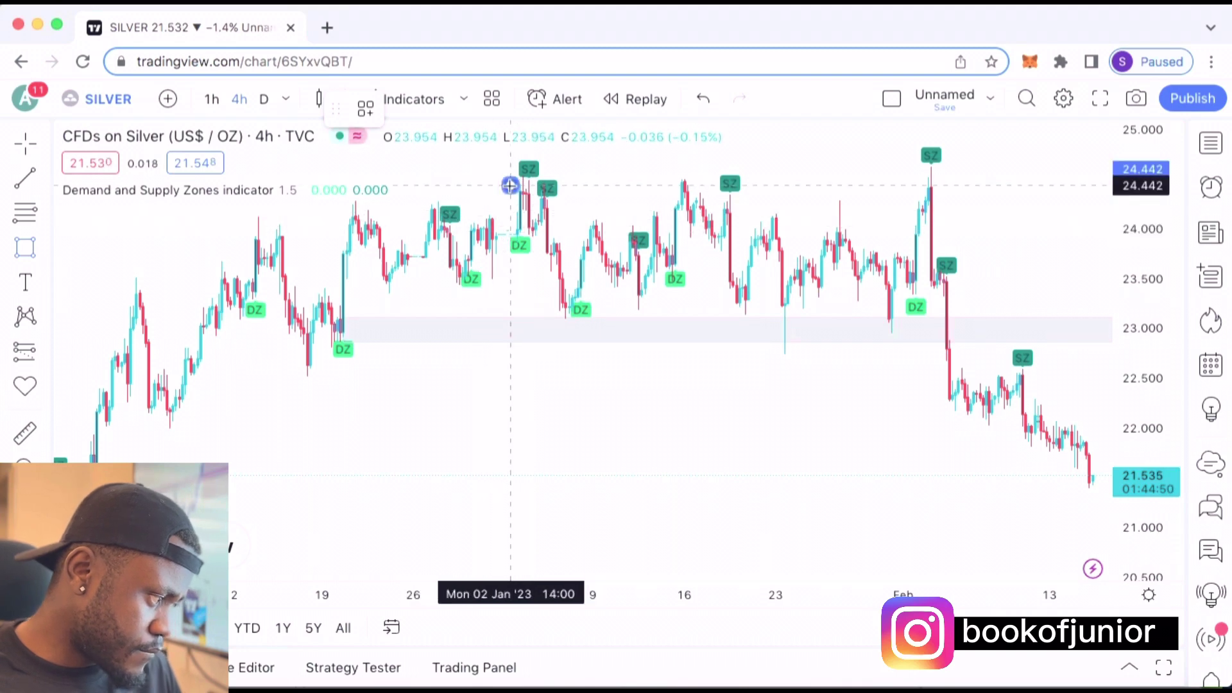
pyautogui.click(509, 186)
pyautogui.moveTo(509, 186)
pyautogui.mouseDown()
pyautogui.moveTo(742, 180)
pyautogui.moveTo(910, 151)
pyautogui.moveTo(1072, 177)
pyautogui.mouseUp()
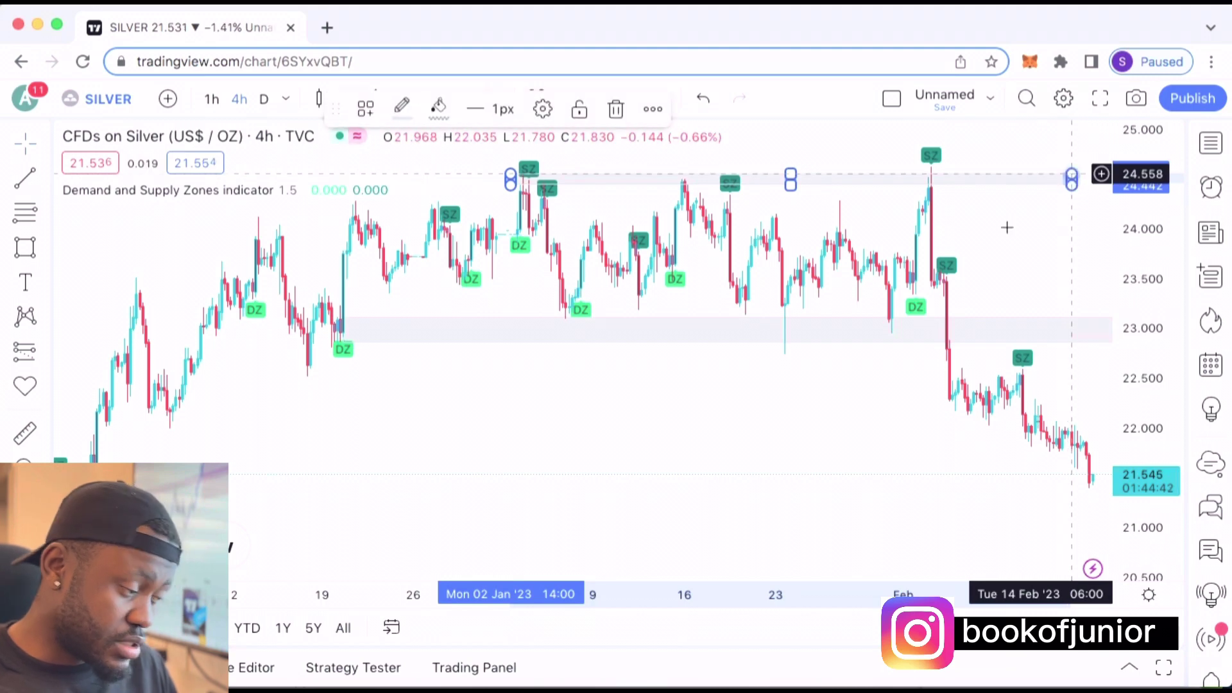
# Remove the Demand and Supply Zones indicator from the silver chart
pyautogui.moveTo(468, 451); pyautogui.dragTo(349, 460)
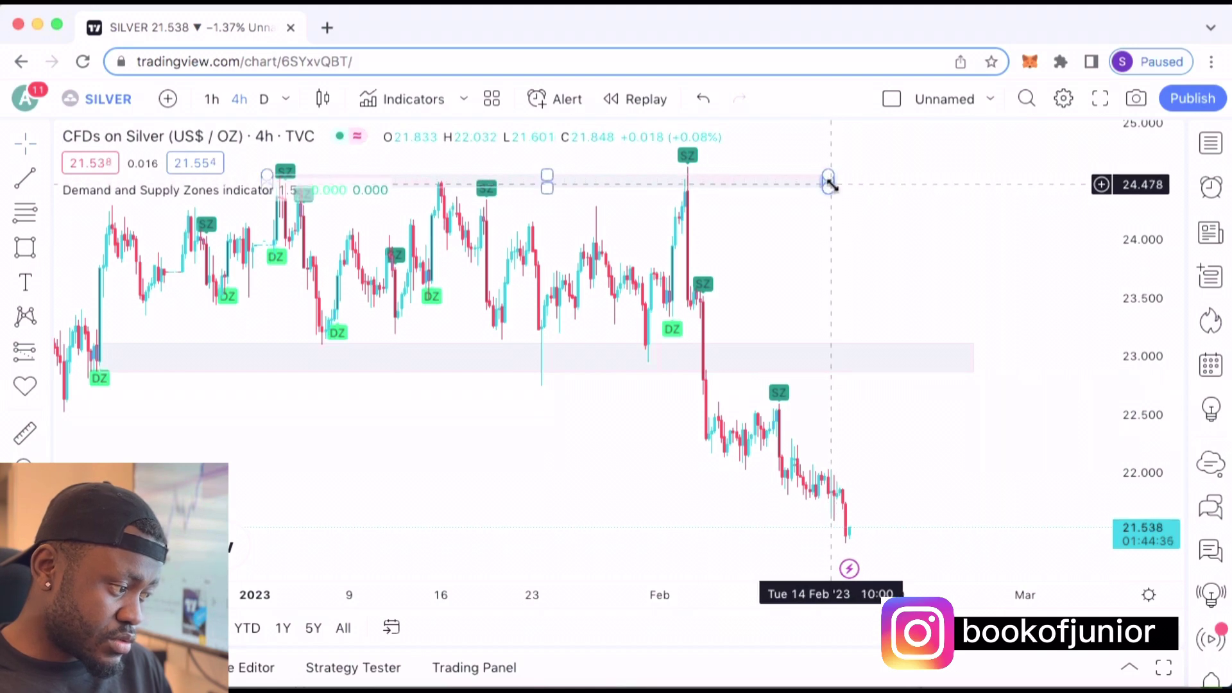
pyautogui.moveTo(638, 421); pyautogui.dragTo(742, 417)
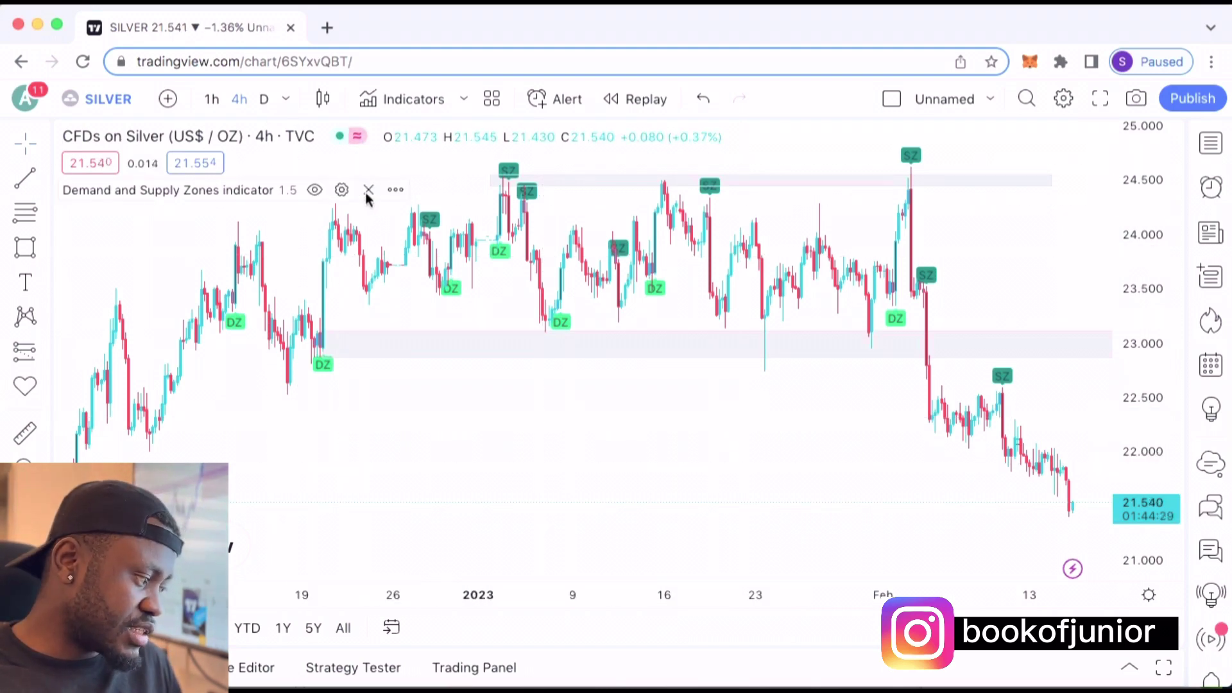
pyautogui.click(368, 191)
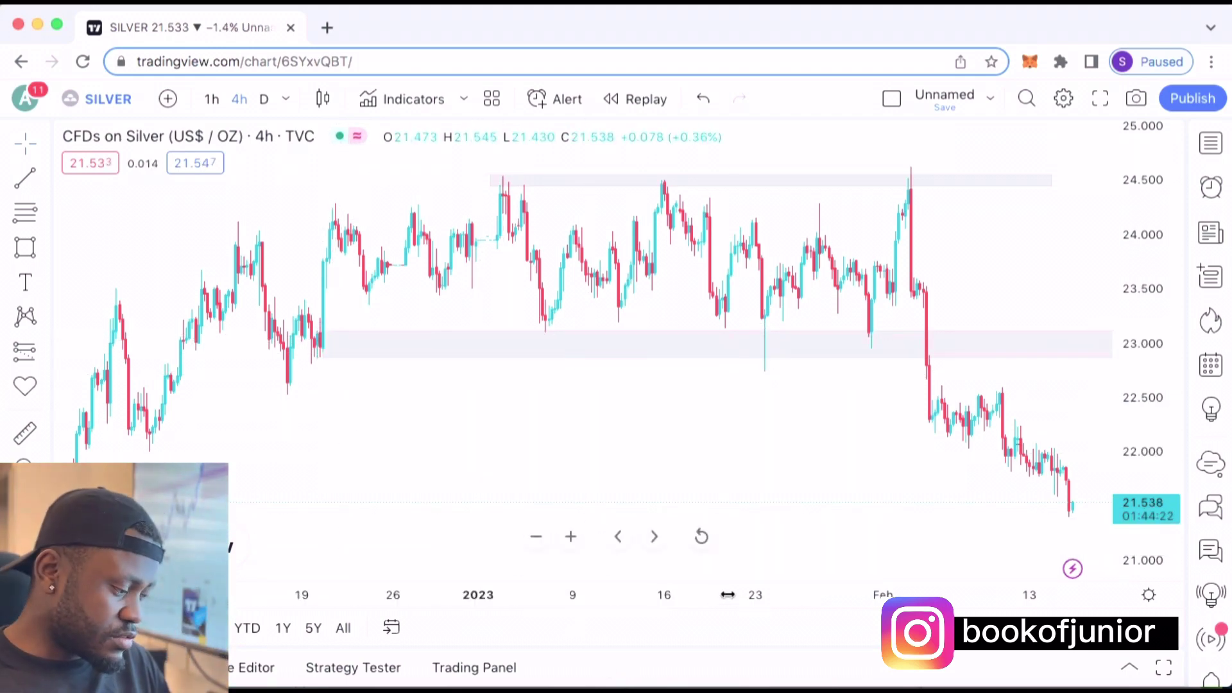
# Undo the accidental move of the demand-zone rectangle
pyautogui.click(571, 536)
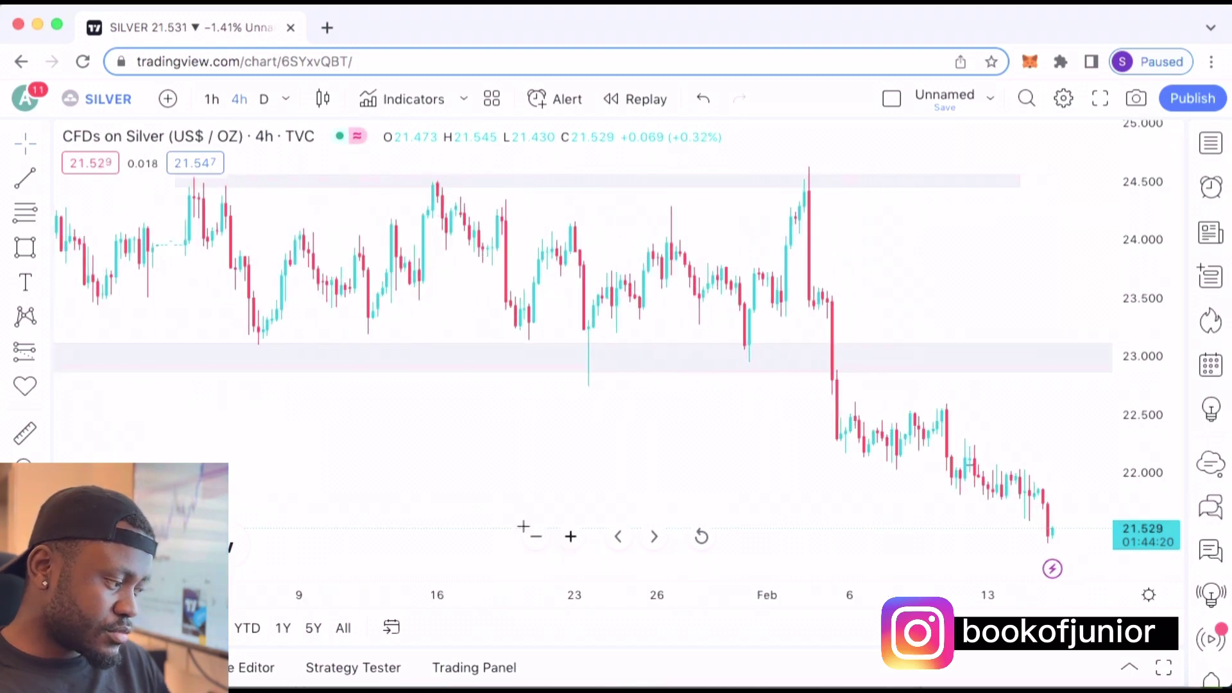
pyautogui.moveTo(479, 442); pyautogui.dragTo(605, 446)
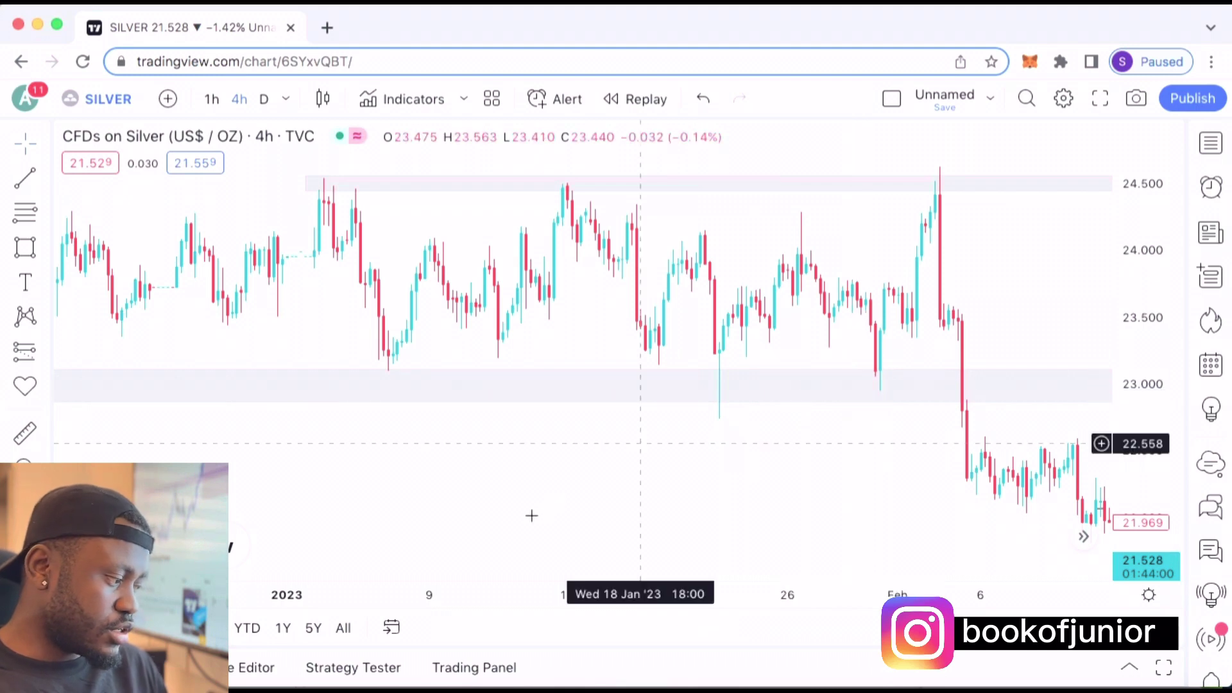
pyautogui.click(535, 516)
pyautogui.moveTo(536, 516); pyautogui.dragTo(621, 518)
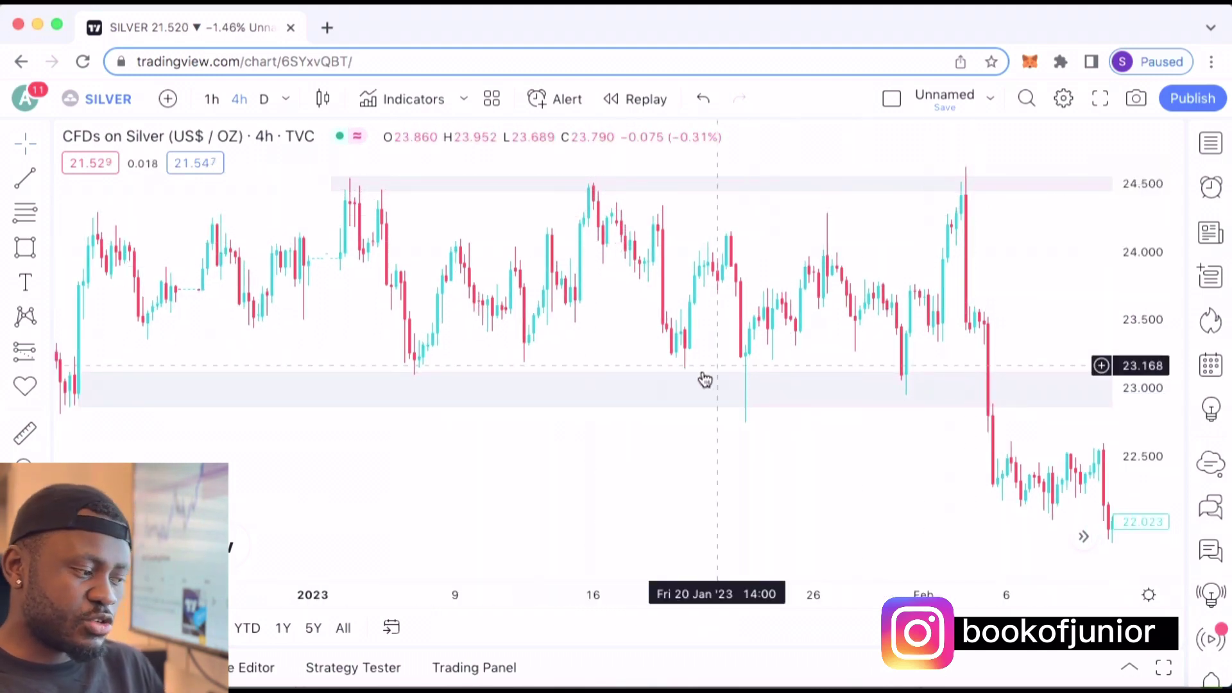
pyautogui.moveTo(385, 405); pyautogui.dragTo(501, 469)
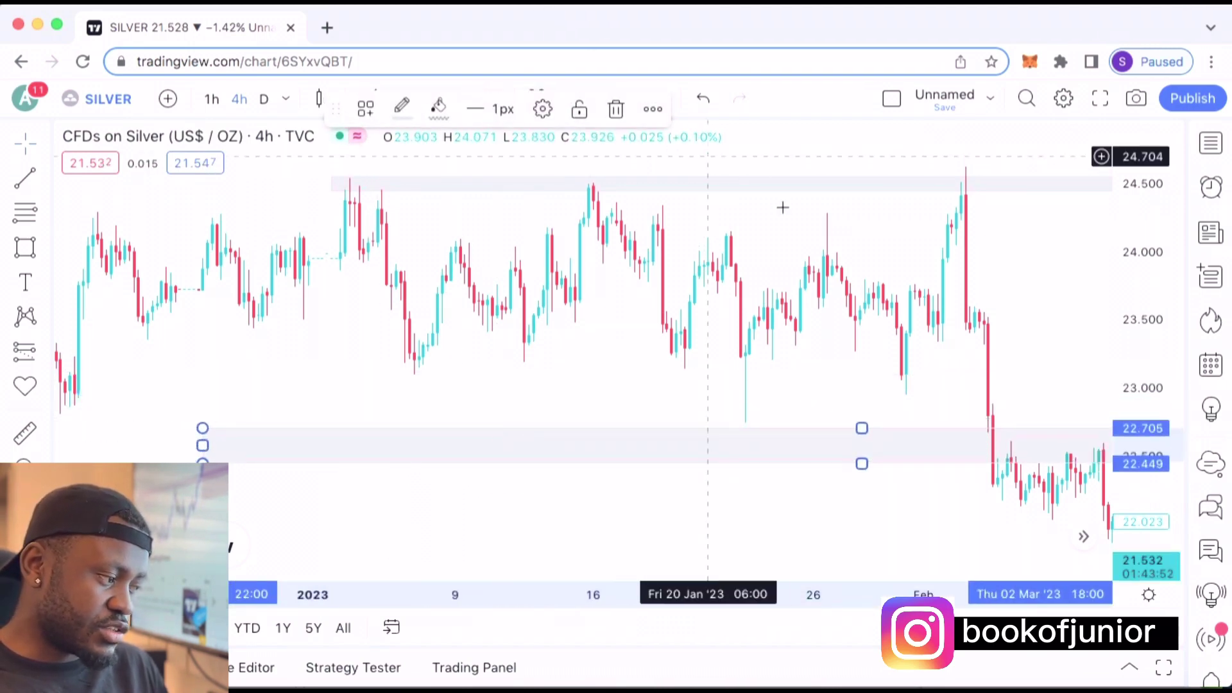
pyautogui.click(704, 103)
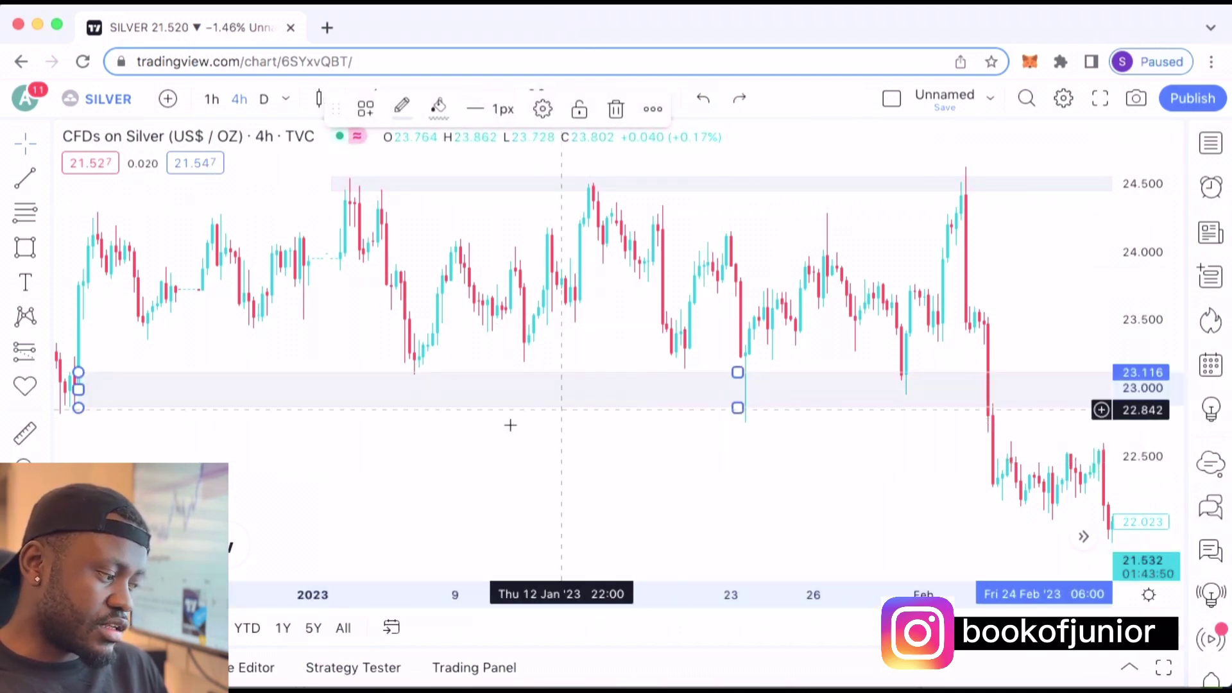
# Place a short position at the 16 Jan '23 supply-zone rejection with entry at 24.189 and stop at 24.573
pyautogui.moveTo(498, 448); pyautogui.dragTo(627, 457)
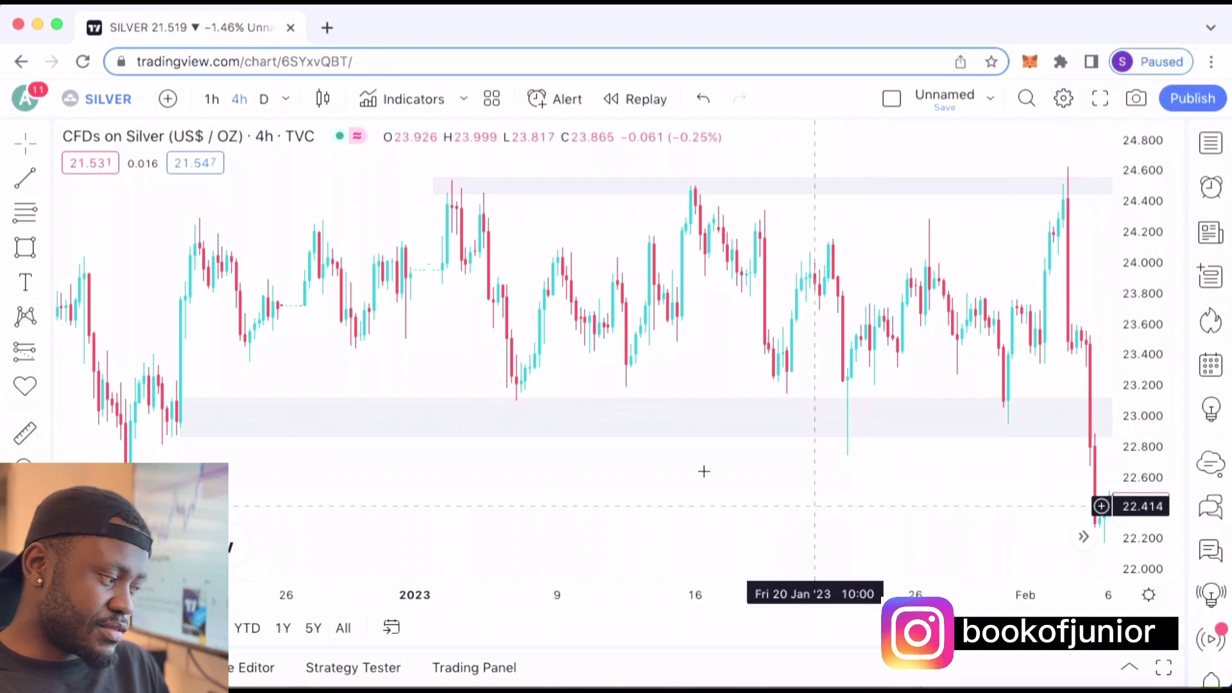
pyautogui.click(571, 537)
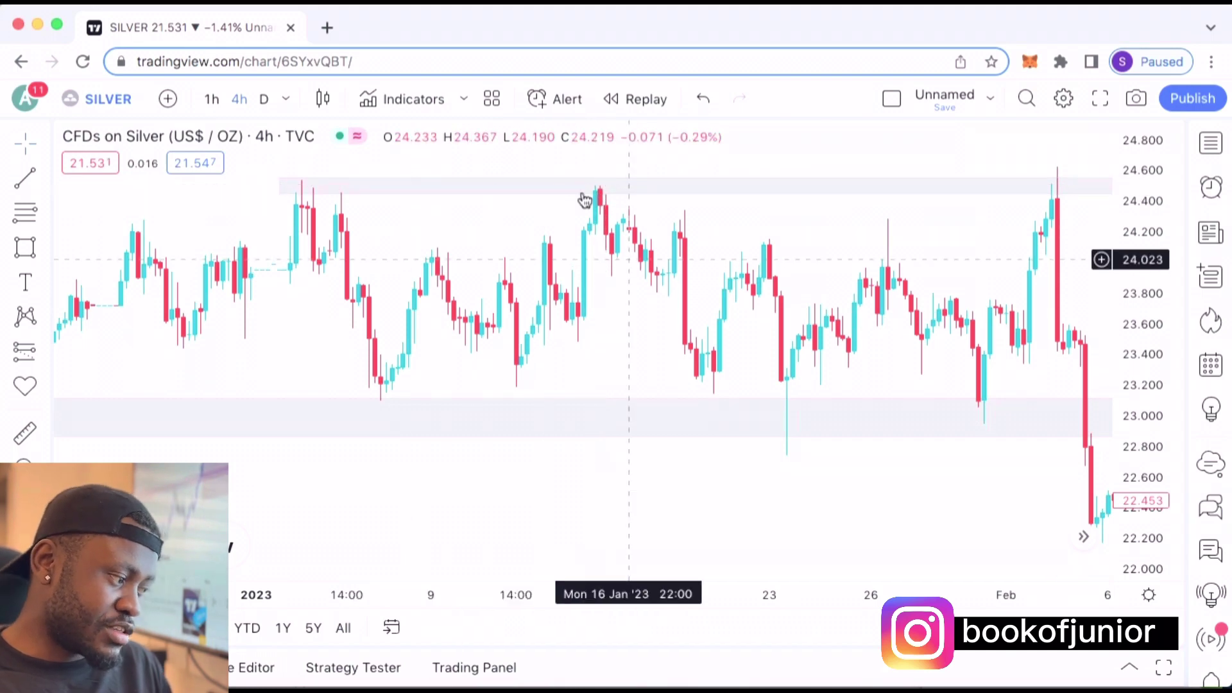
pyautogui.click(24, 353)
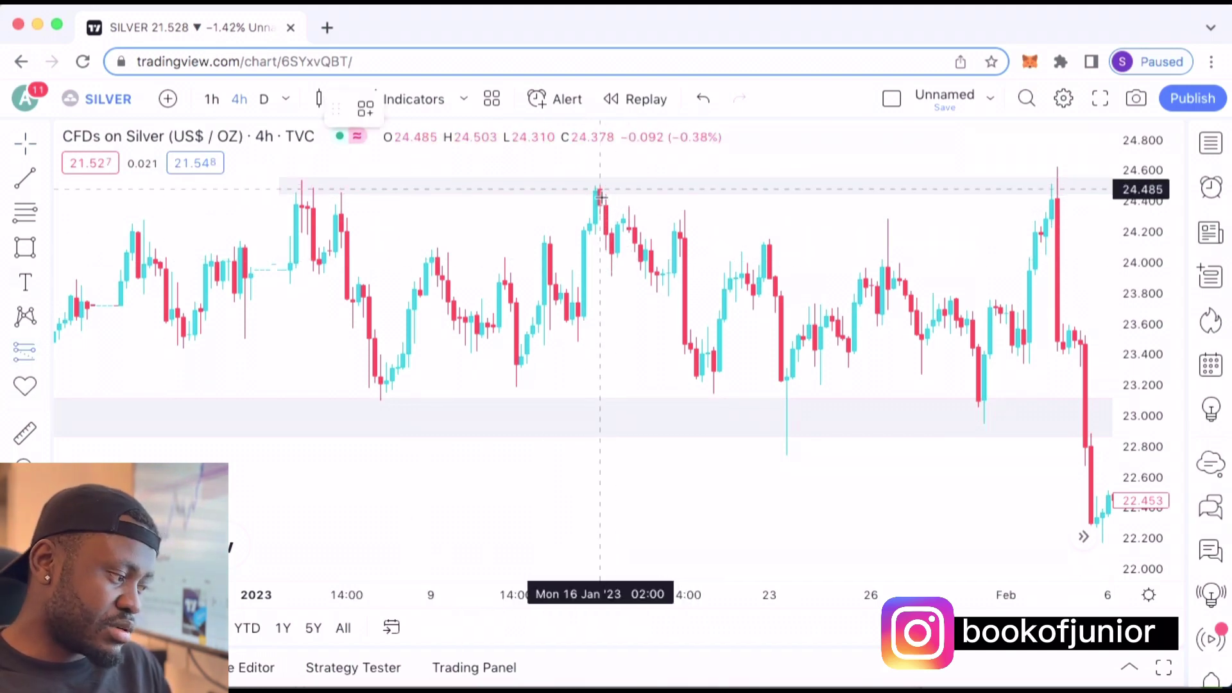
pyautogui.click(608, 238)
pyautogui.moveTo(607, 183)
pyautogui.mouseDown()
pyautogui.moveTo(605, 158)
pyautogui.moveTo(610, 184)
pyautogui.moveTo(624, 173)
pyautogui.moveTo(627, 185)
pyautogui.moveTo(622, 167)
pyautogui.moveTo(627, 180)
pyautogui.mouseUp()
pyautogui.click(624, 159)
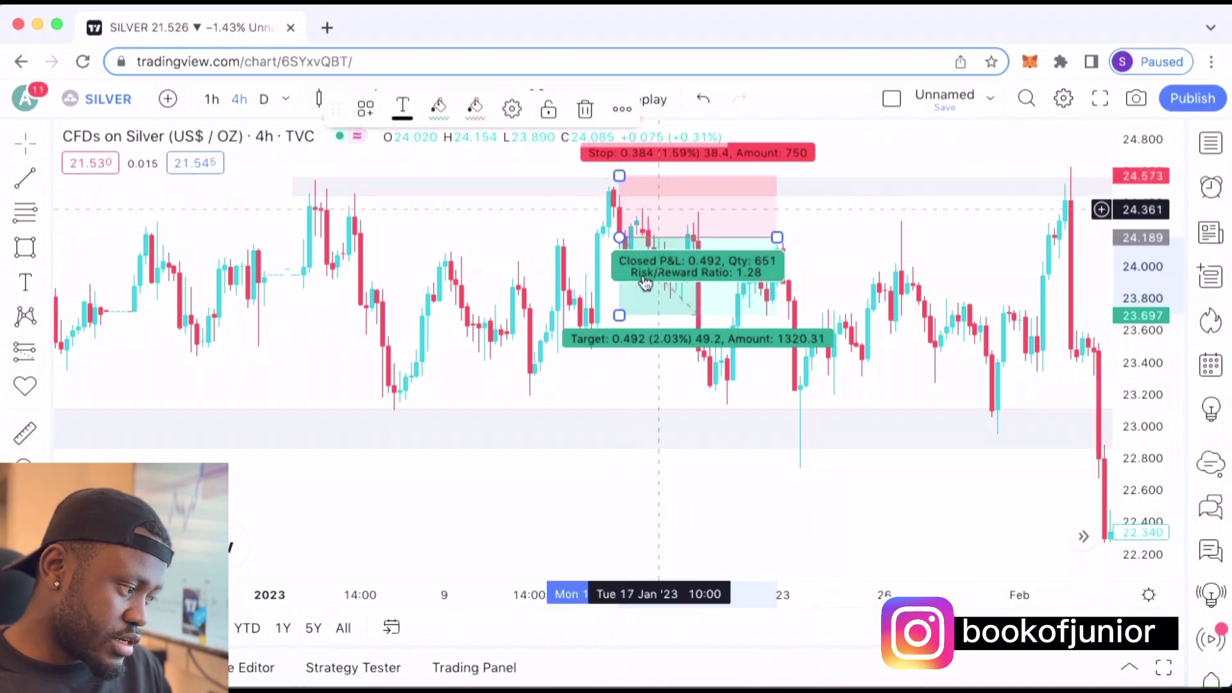
# Set the short position's target to 23.083, near the upper edge of the demand zone
pyautogui.moveTo(619, 316); pyautogui.dragTo(638, 415)
pyautogui.click(647, 484)
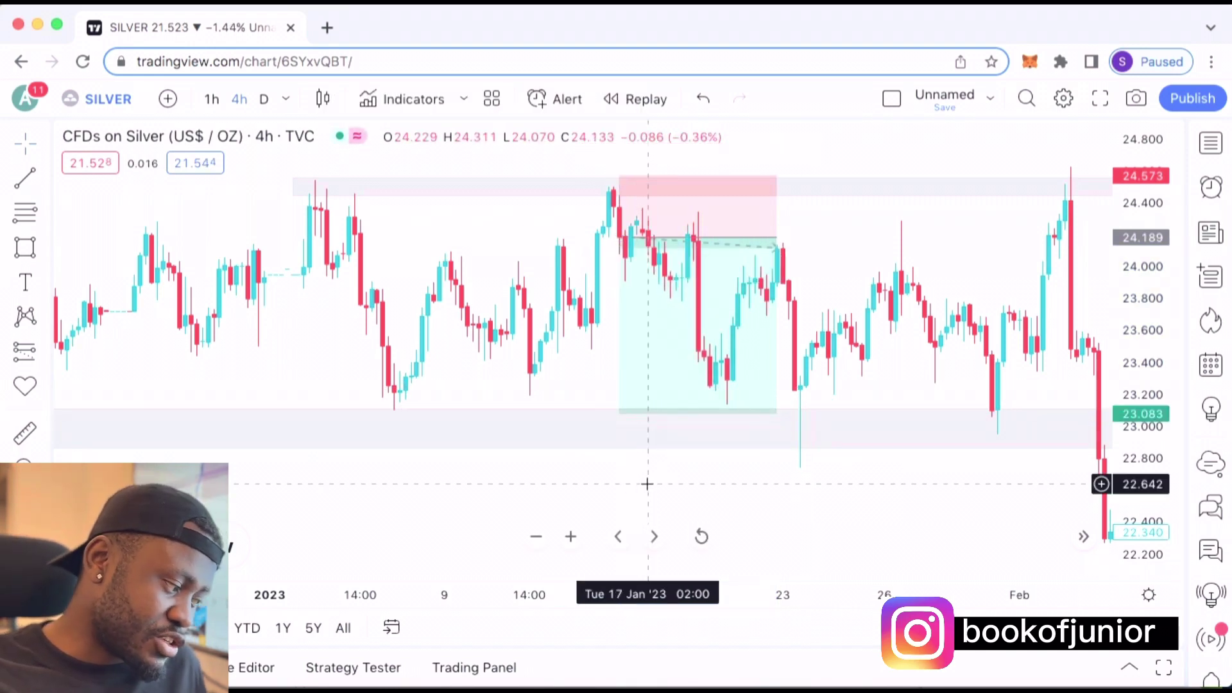
pyautogui.click(654, 336)
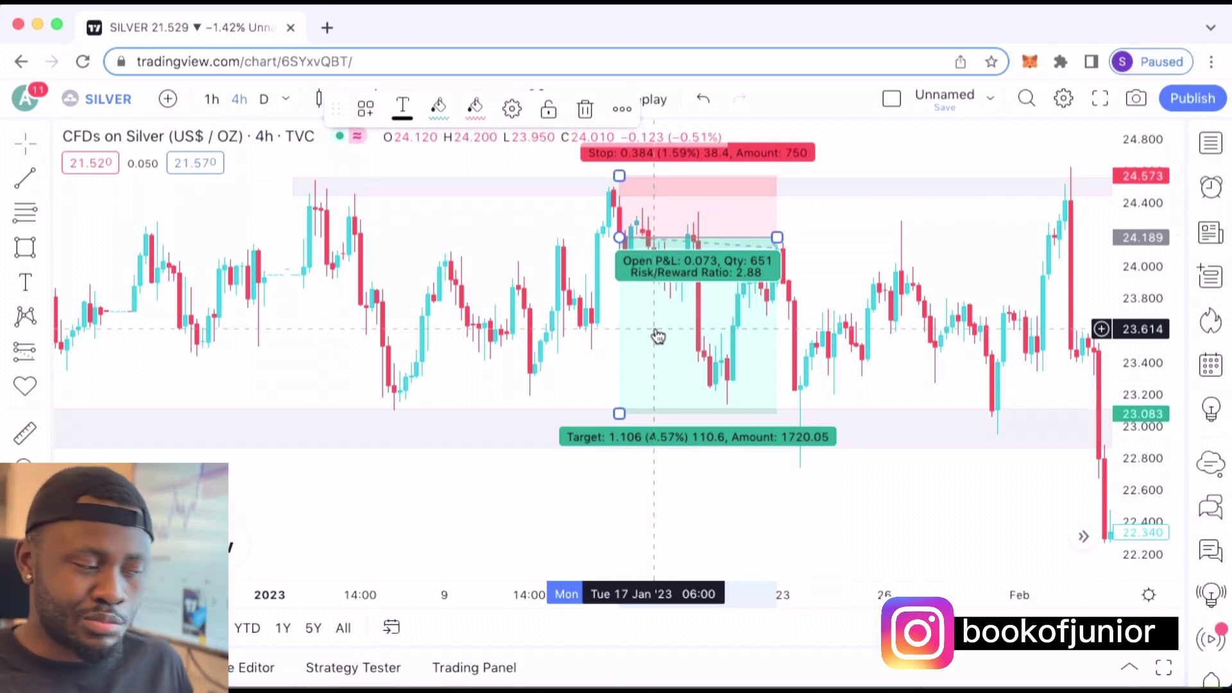
pyautogui.click(505, 200)
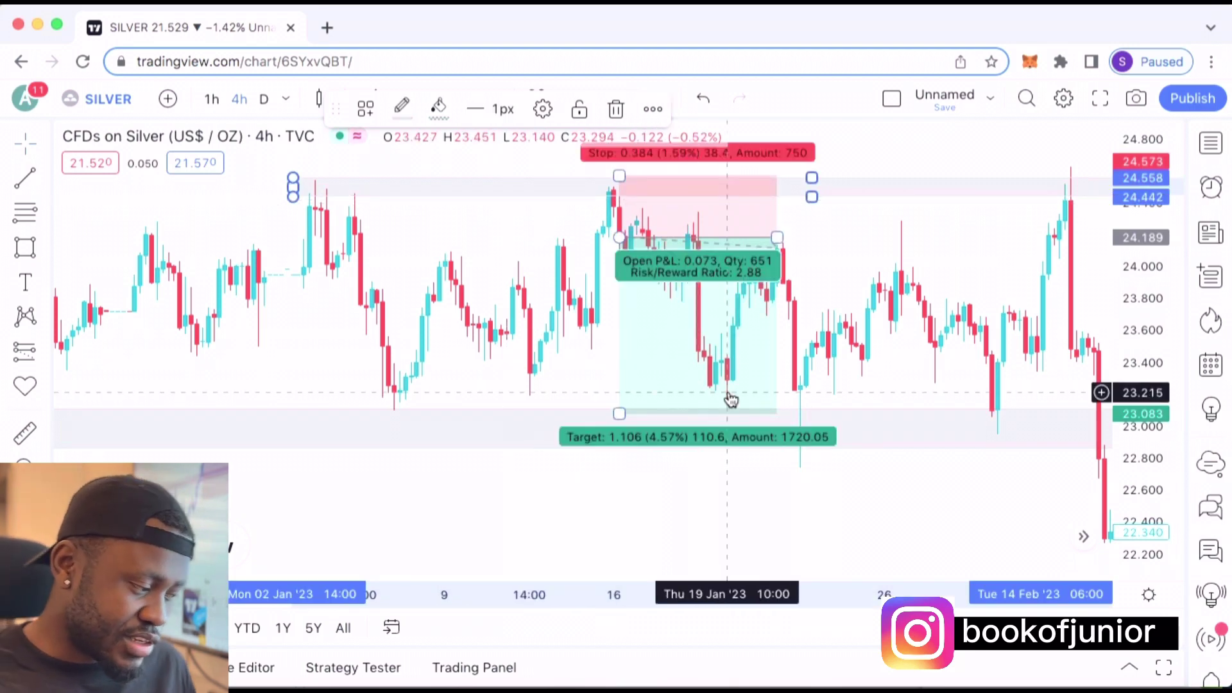
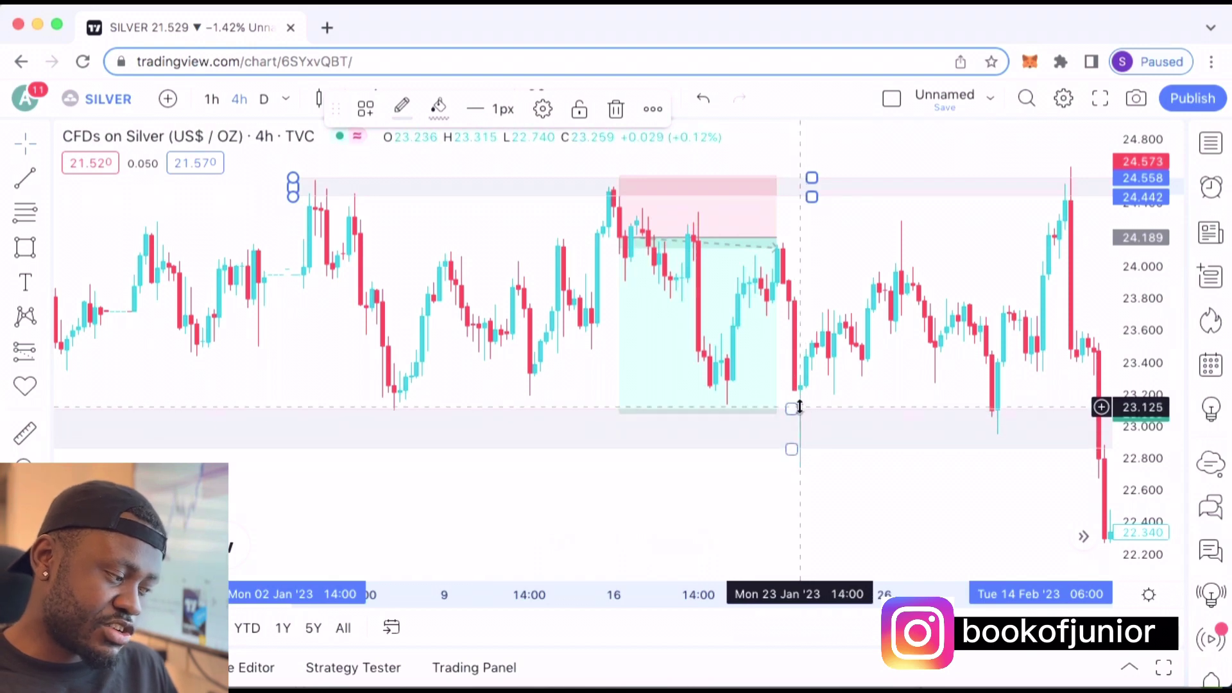
# Place a long position on the 23 Jan '23 bounce from the demand zone with entry at 23.256
pyautogui.hotkey('ctrl', 'z')
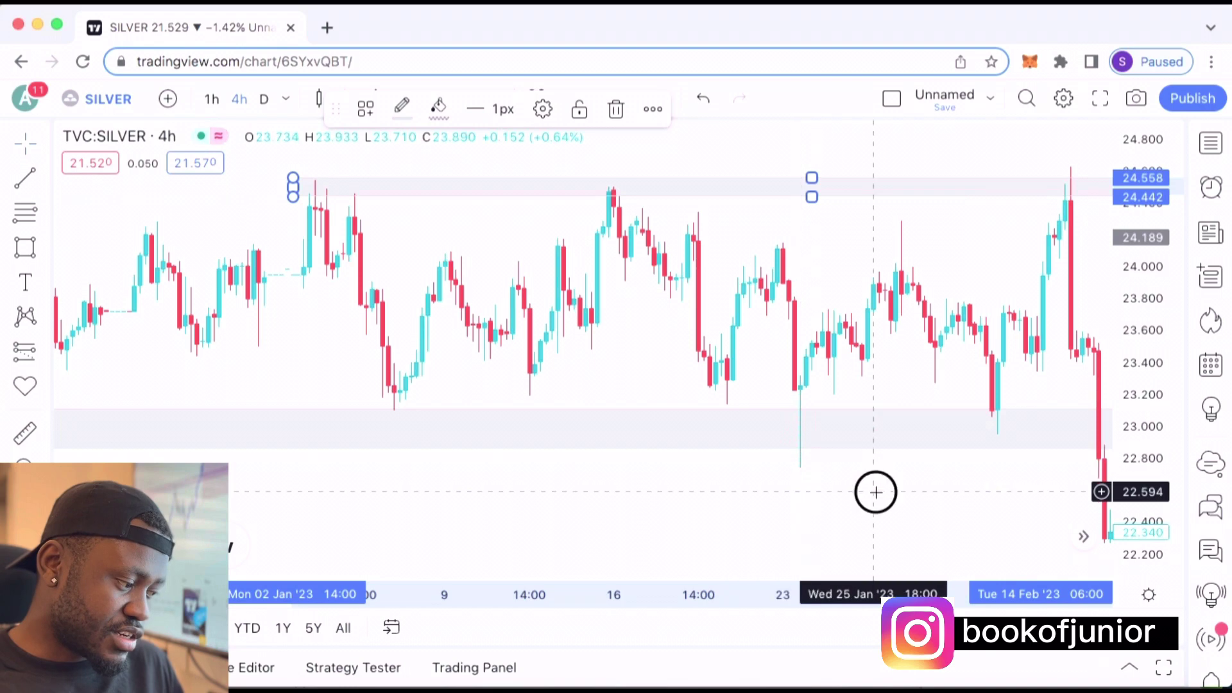
pyautogui.click(758, 502)
pyautogui.moveTo(758, 501); pyautogui.dragTo(726, 494)
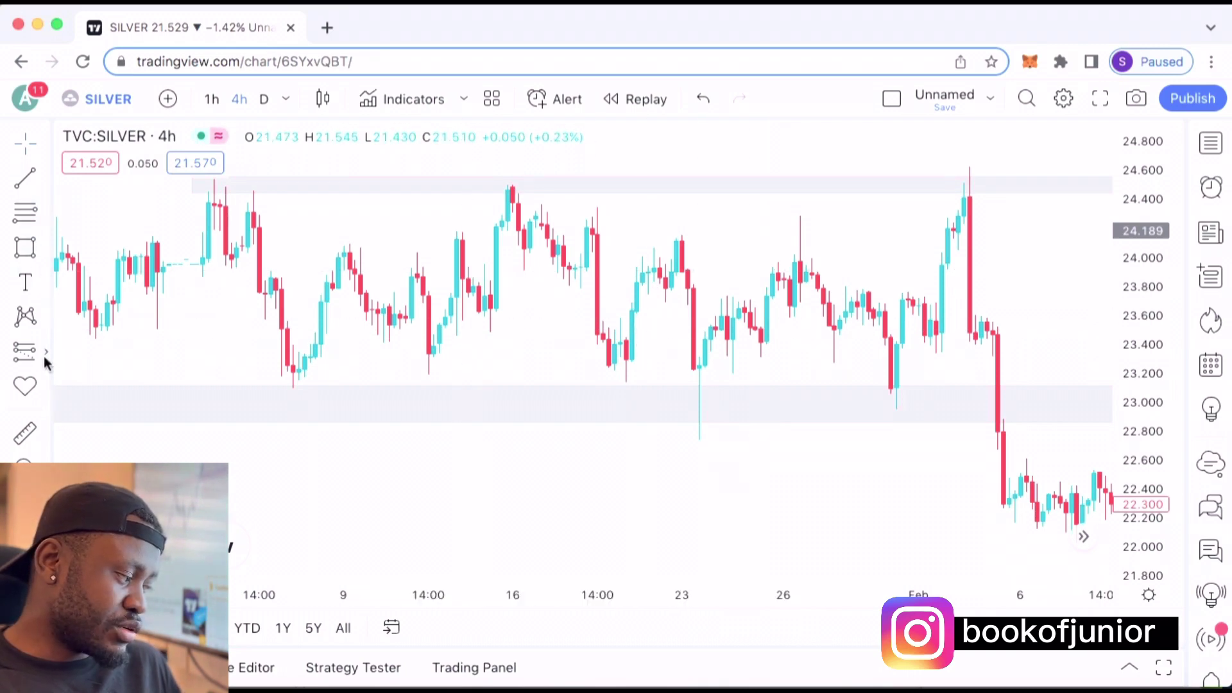
pyautogui.click(44, 353)
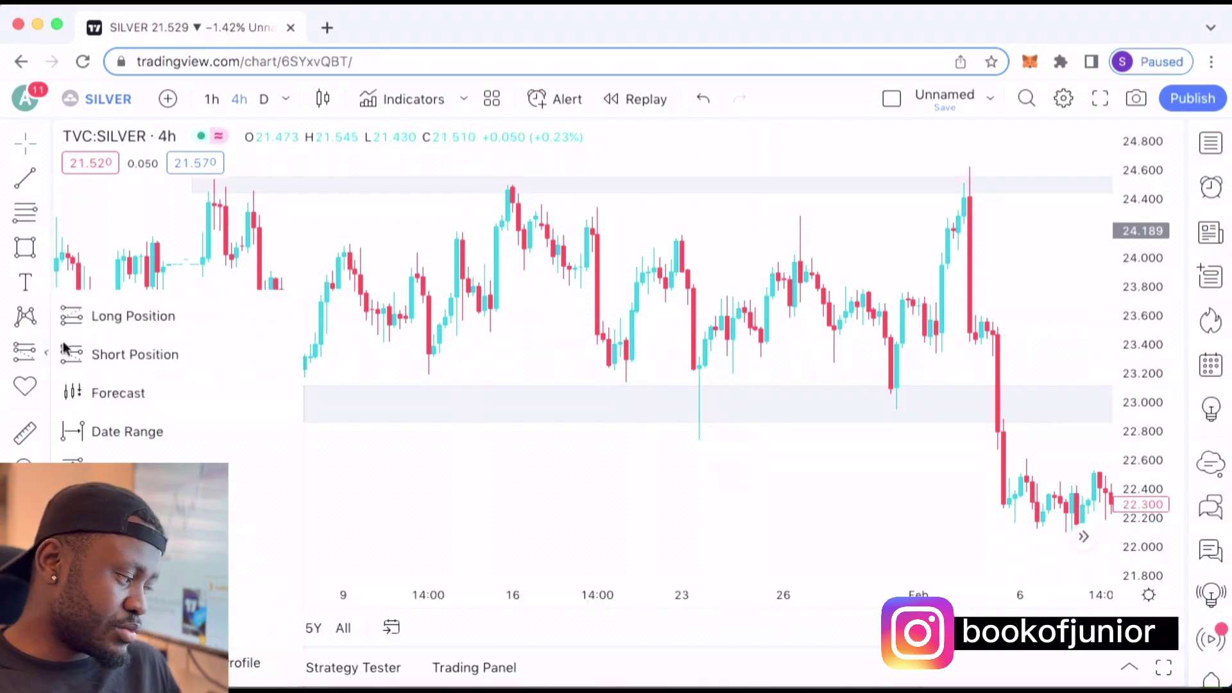
pyautogui.click(105, 318)
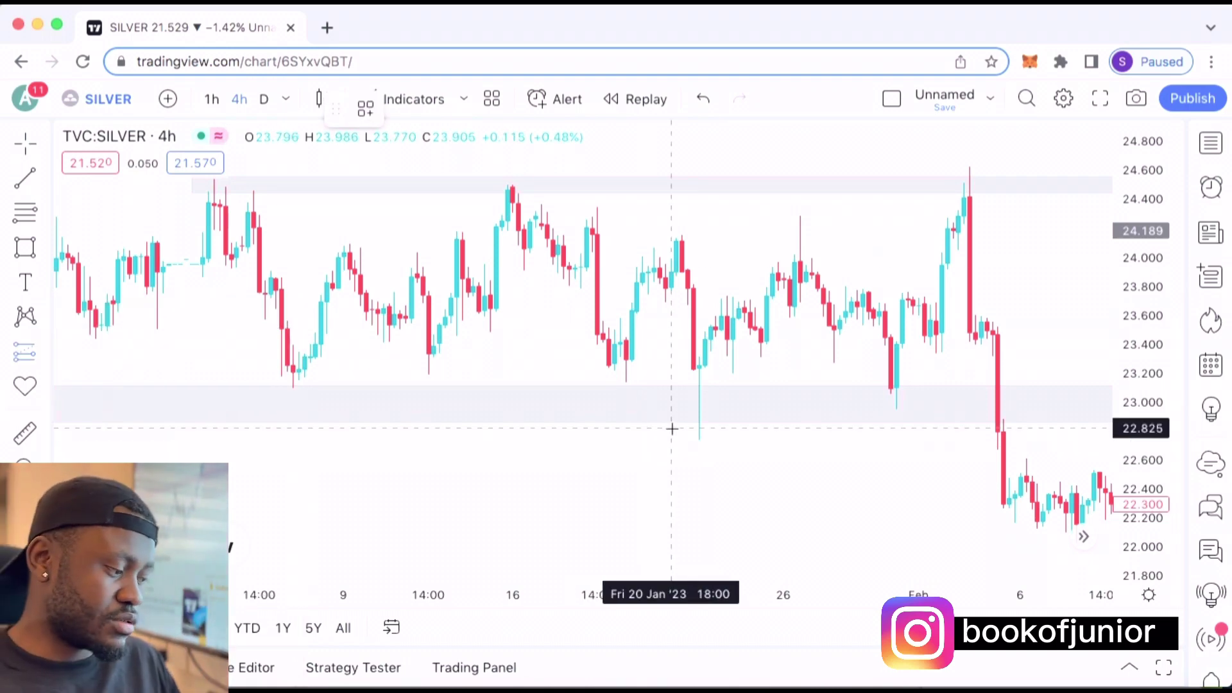
pyautogui.click(519, 231)
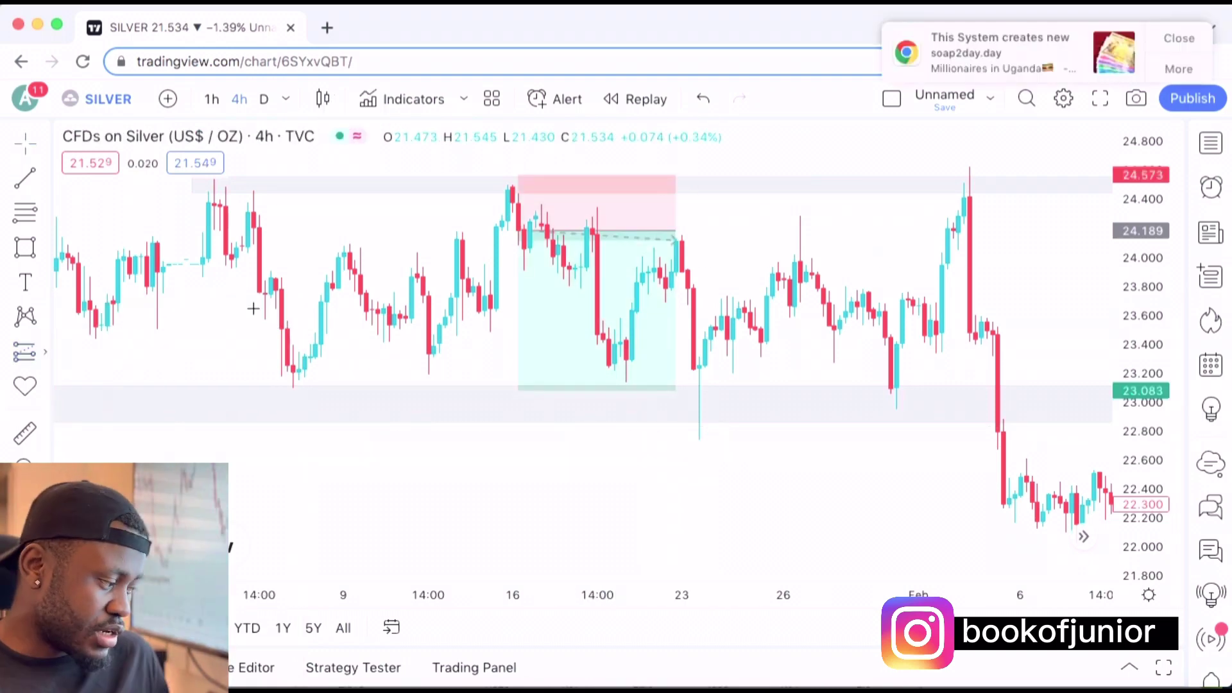
pyautogui.click(705, 366)
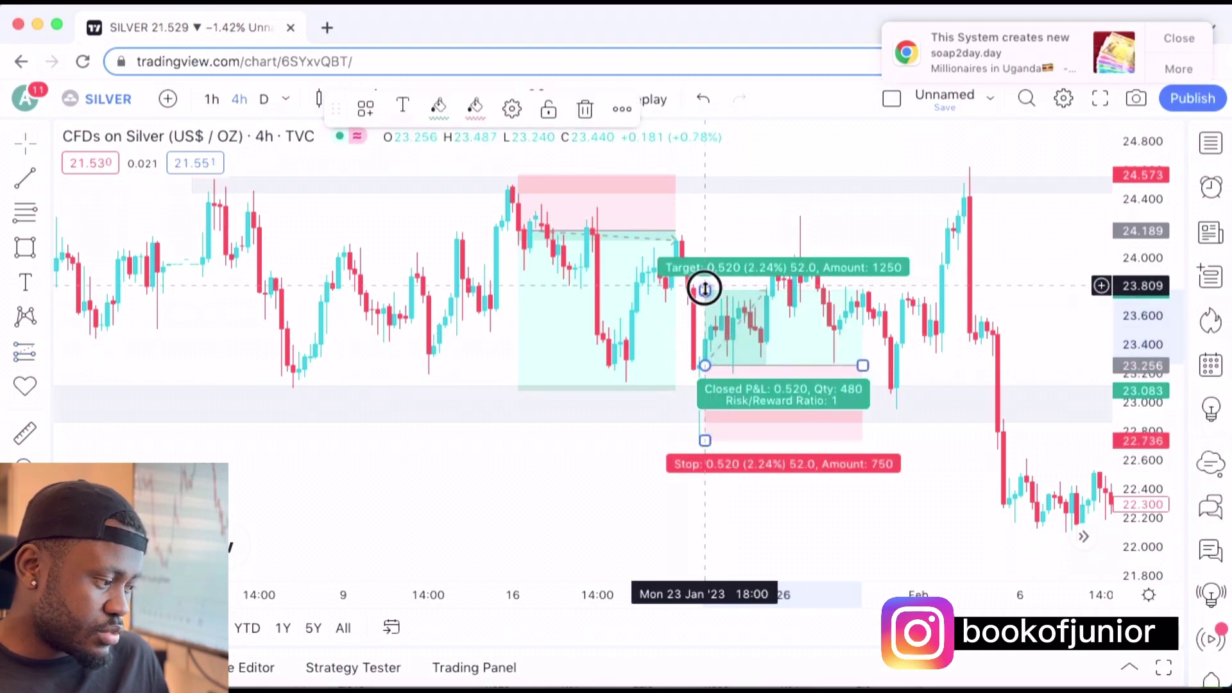
# Set the long position's target to 24.301 and its stop to 22.765
pyautogui.moveTo(706, 239); pyautogui.dragTo(703, 214)
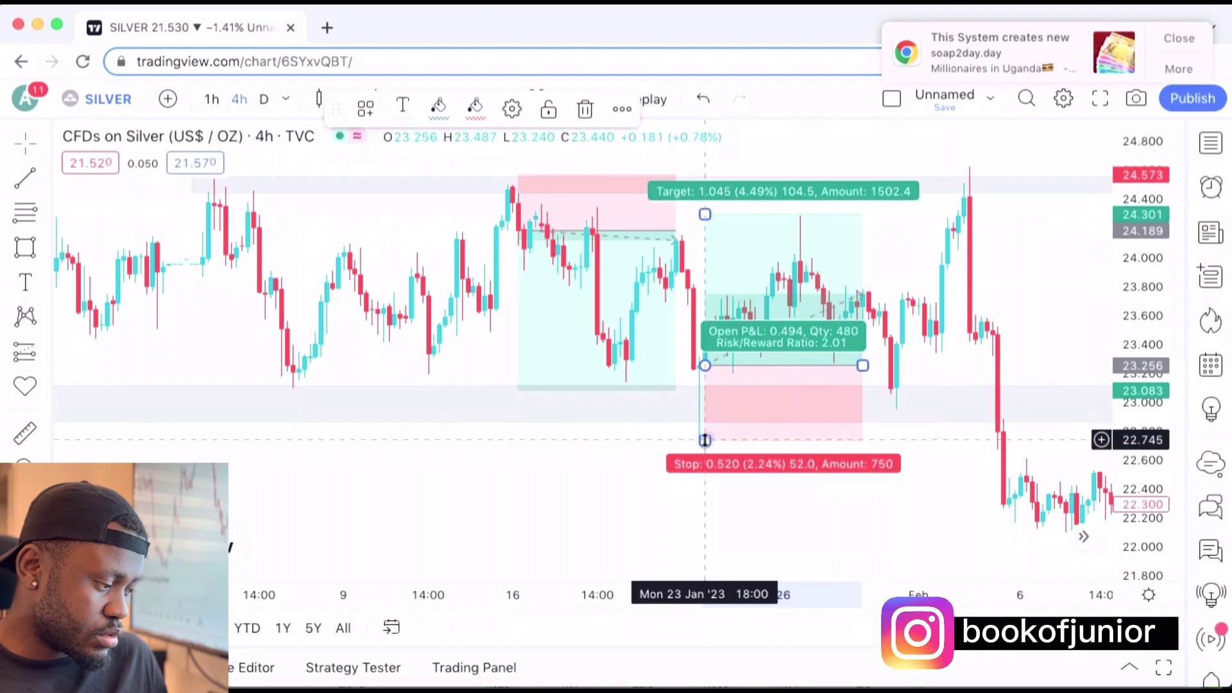
pyautogui.moveTo(719, 440); pyautogui.dragTo(725, 437)
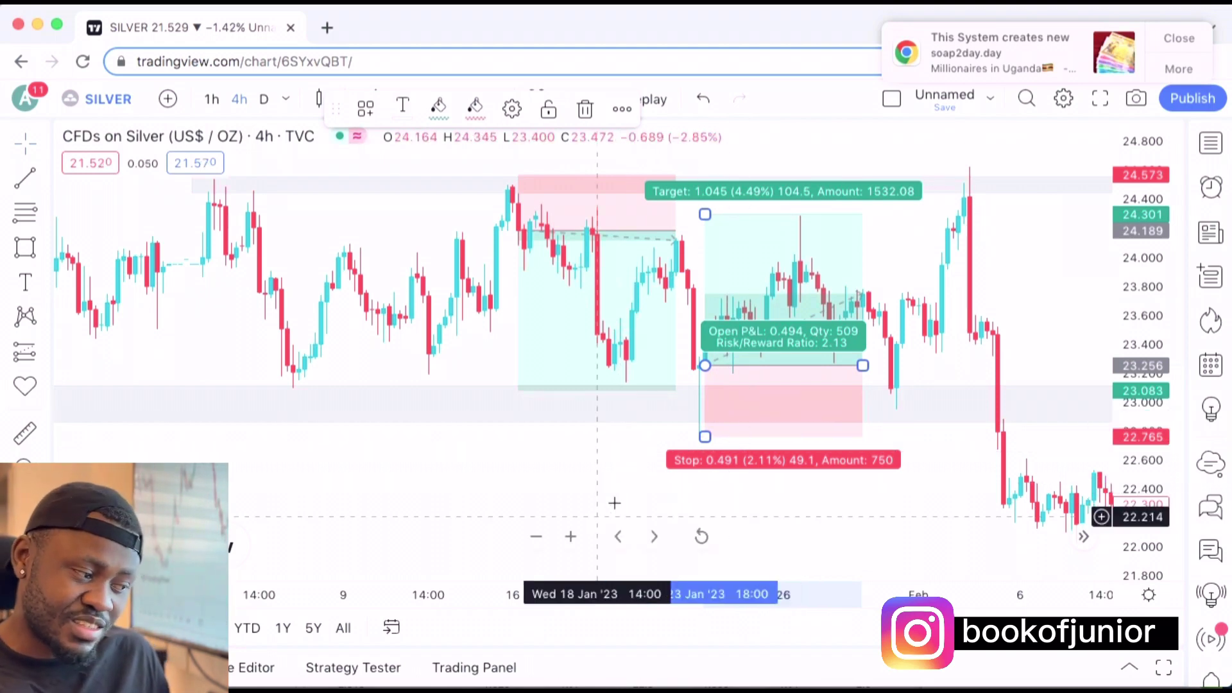
pyautogui.click(562, 491)
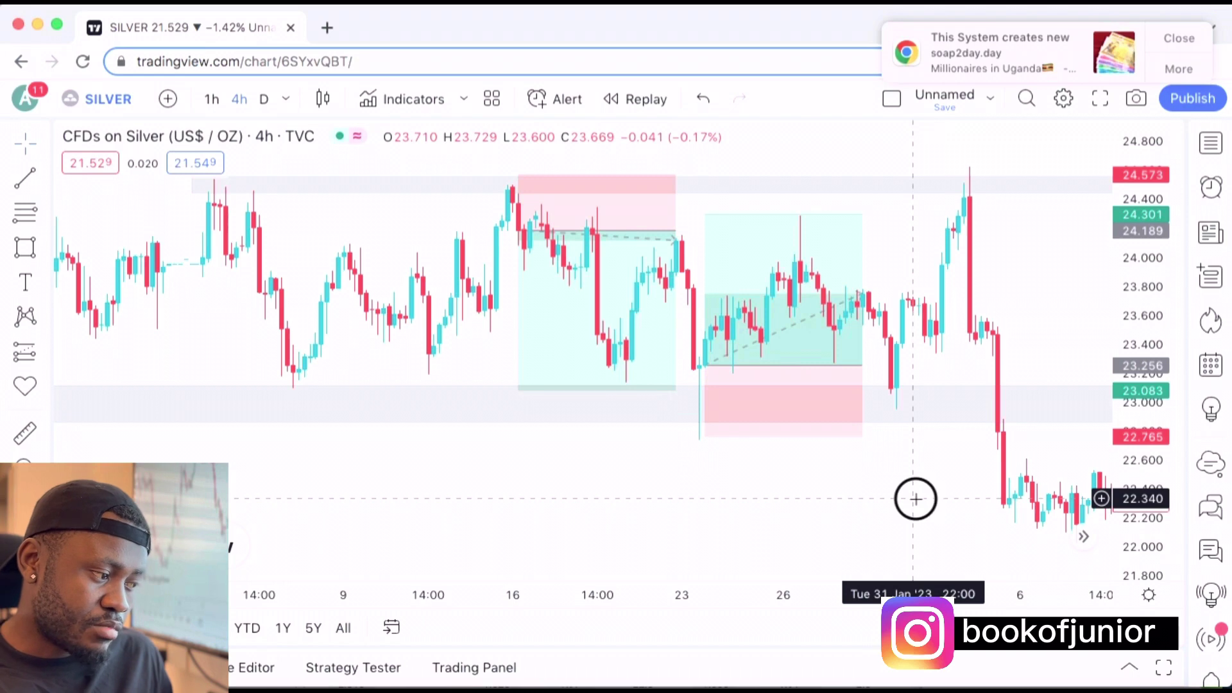
pyautogui.hscroll(5, 738, 504)
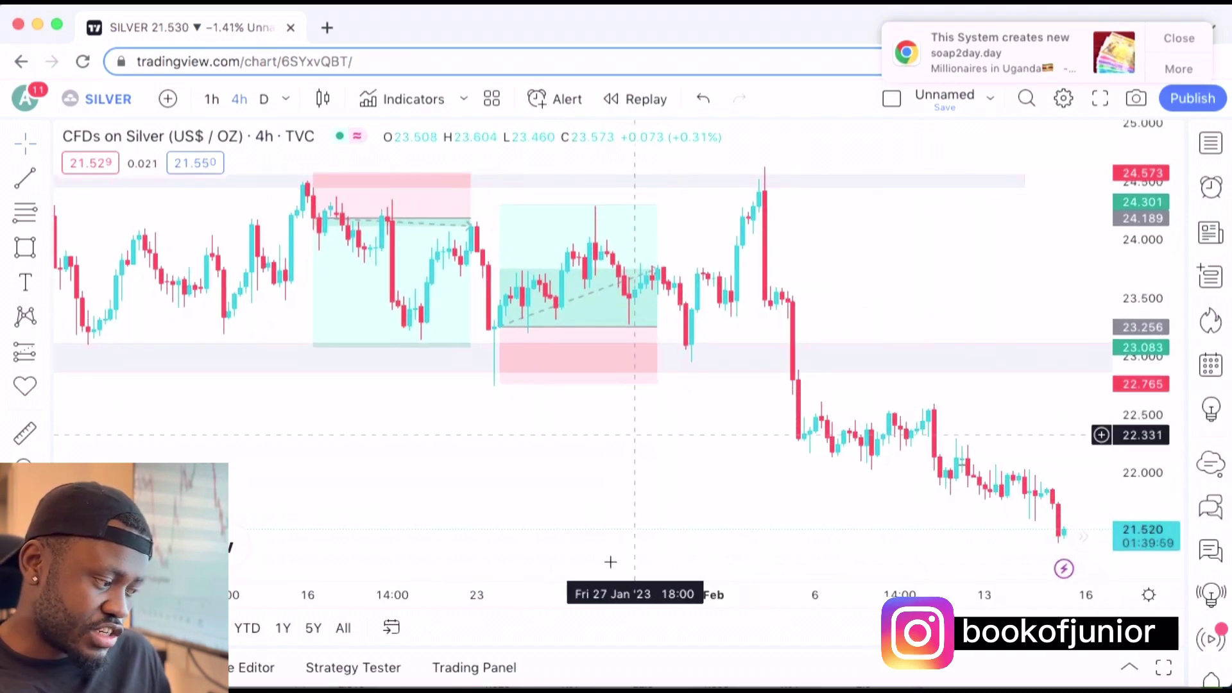
pyautogui.click(570, 536)
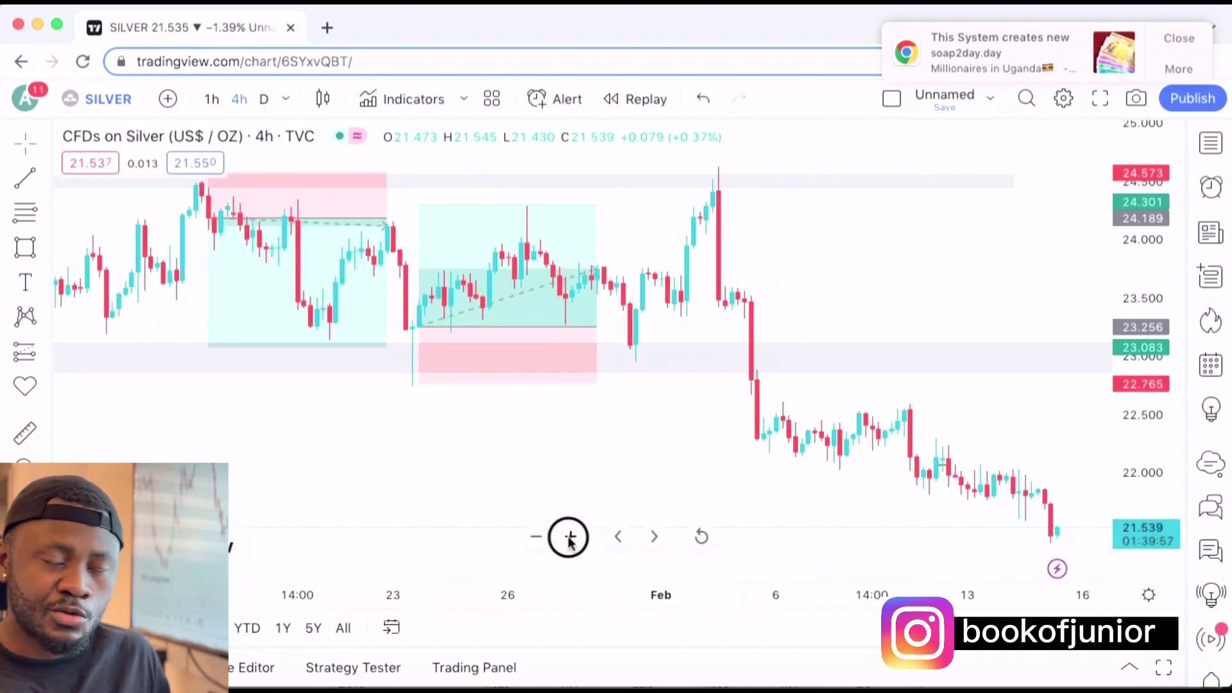
pyautogui.moveTo(811, 327); pyautogui.dragTo(838, 332)
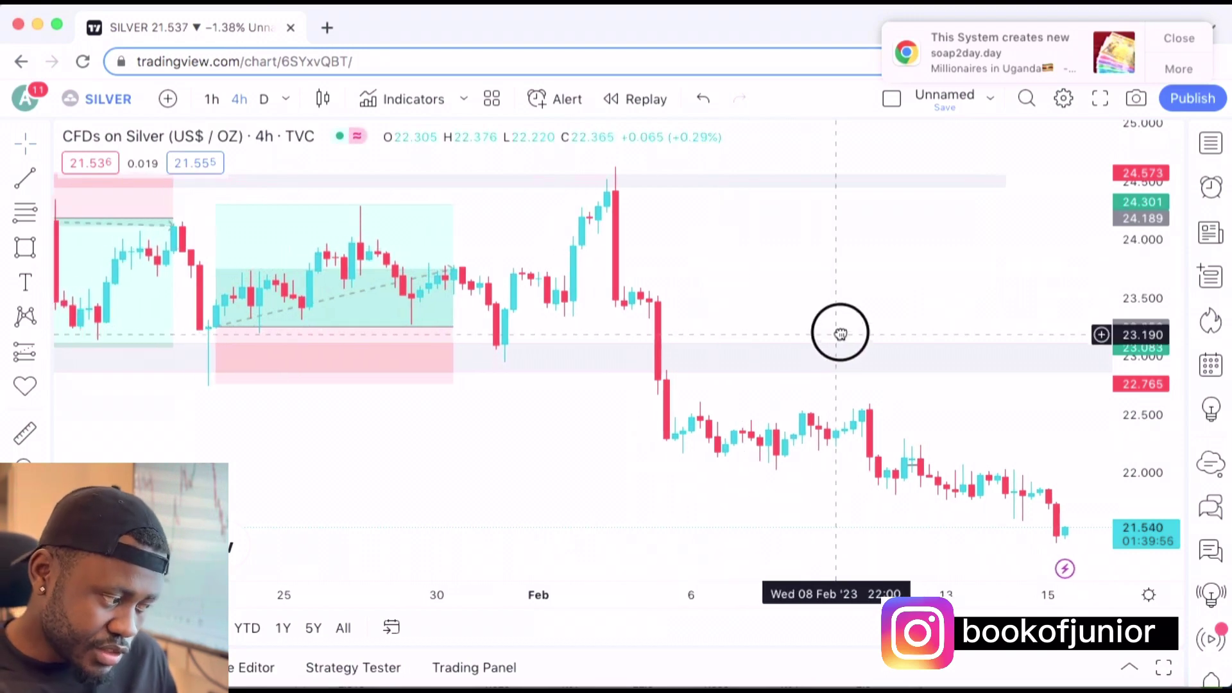
pyautogui.moveTo(706, 252); pyautogui.dragTo(742, 250)
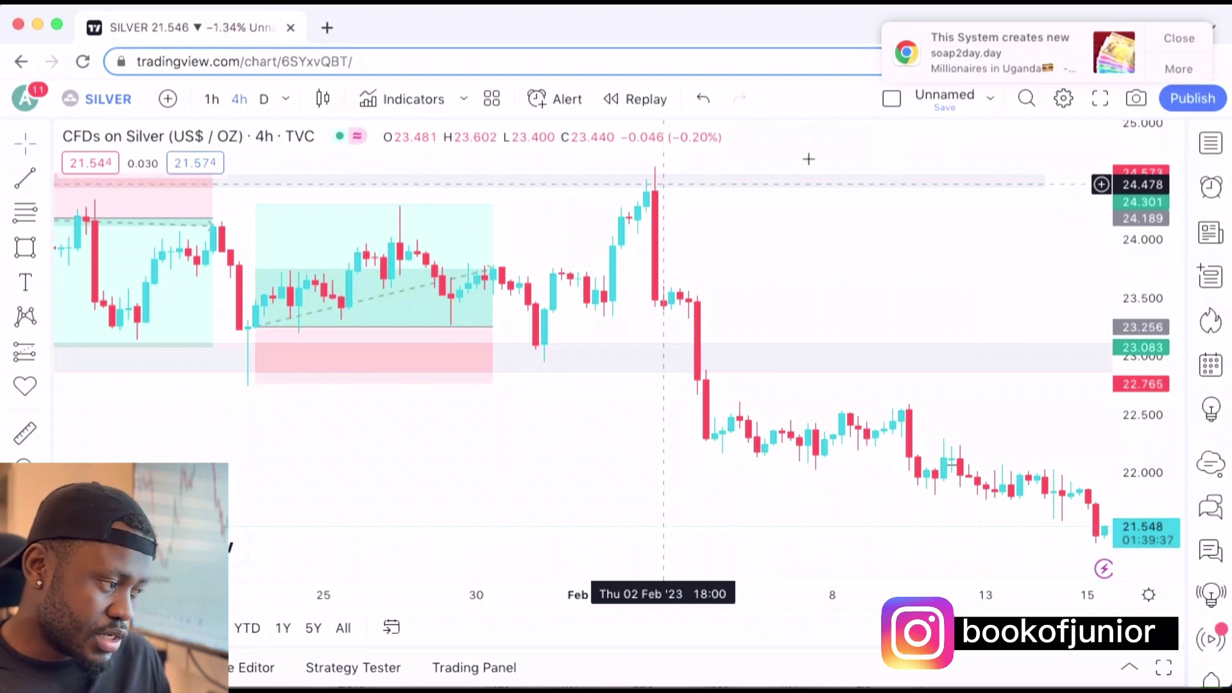
# Dismiss the browser notification and draw a rectangle around the 2 Feb '23 price peak at the supply zone
pyautogui.click(1179, 39)
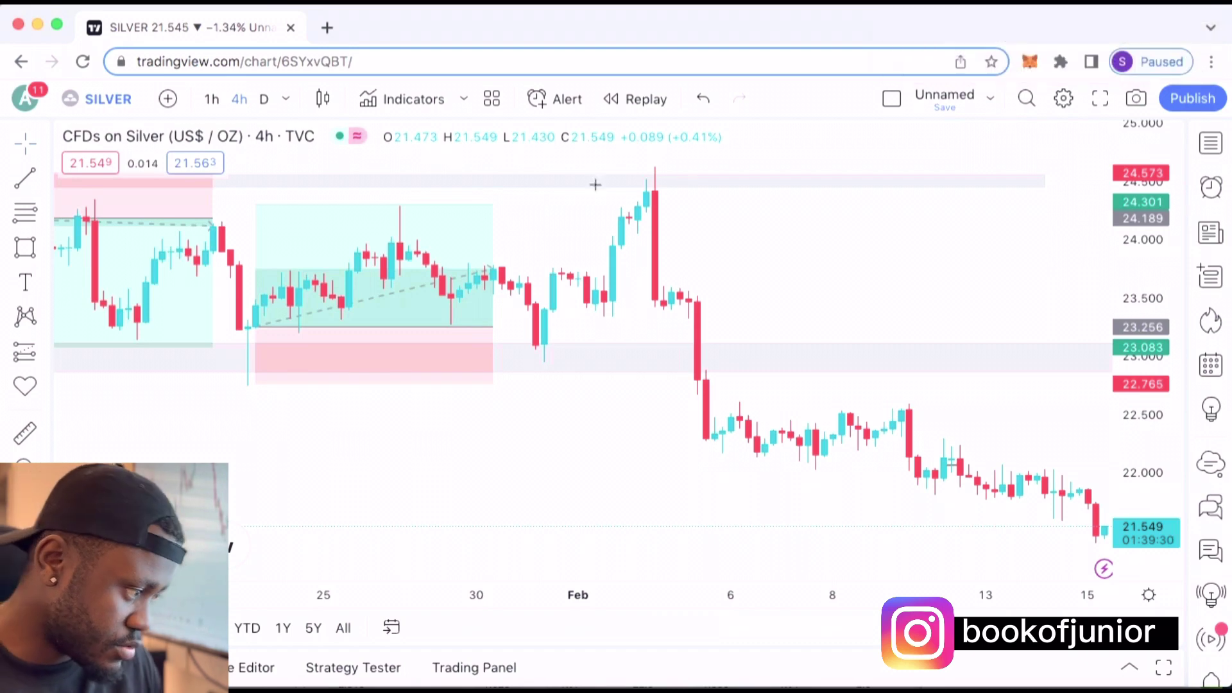
pyautogui.click(285, 98)
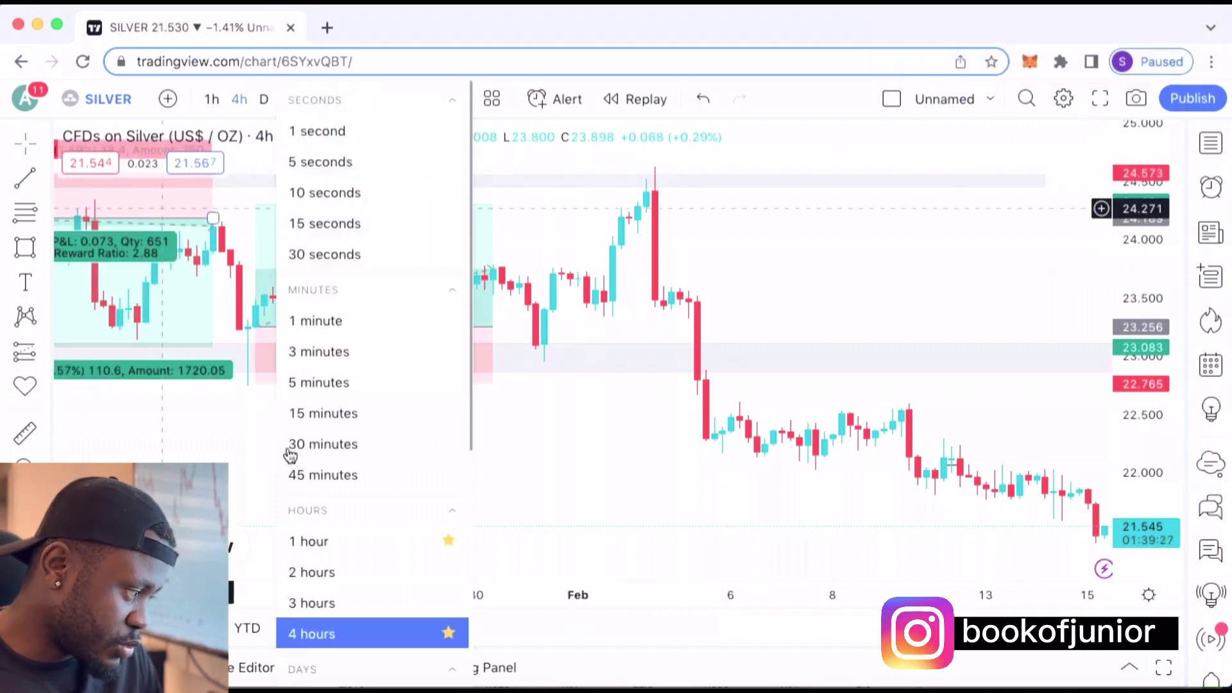
pyautogui.click(635, 476)
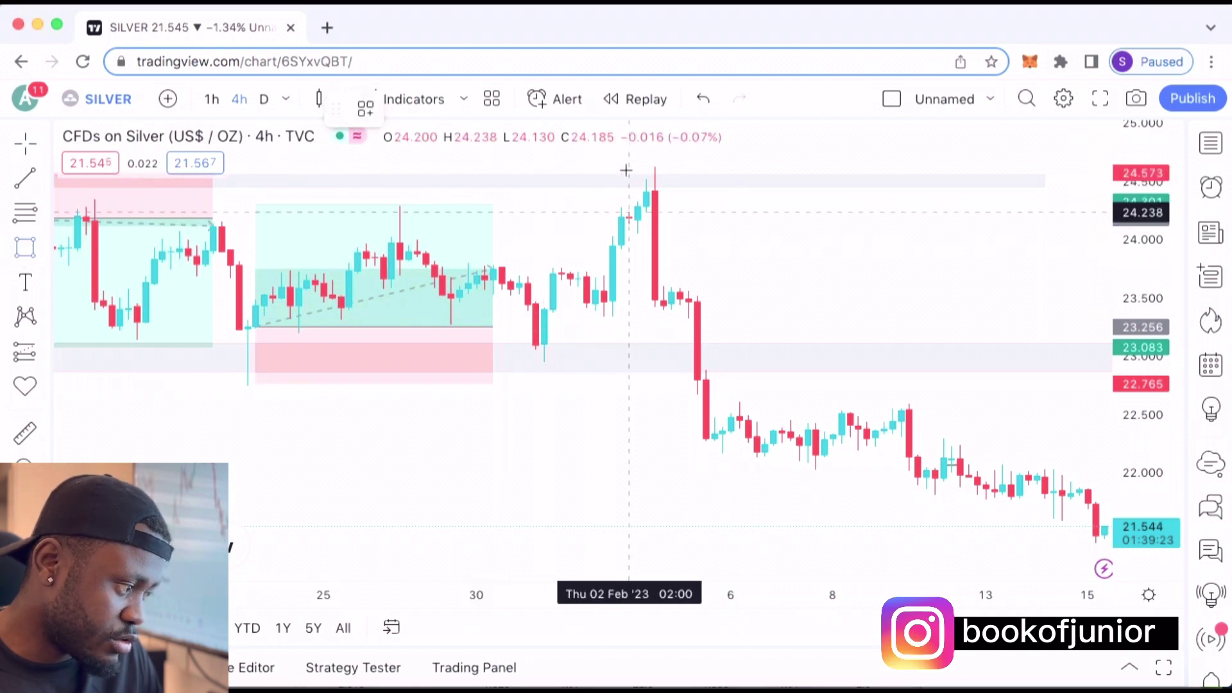
pyautogui.click(621, 207)
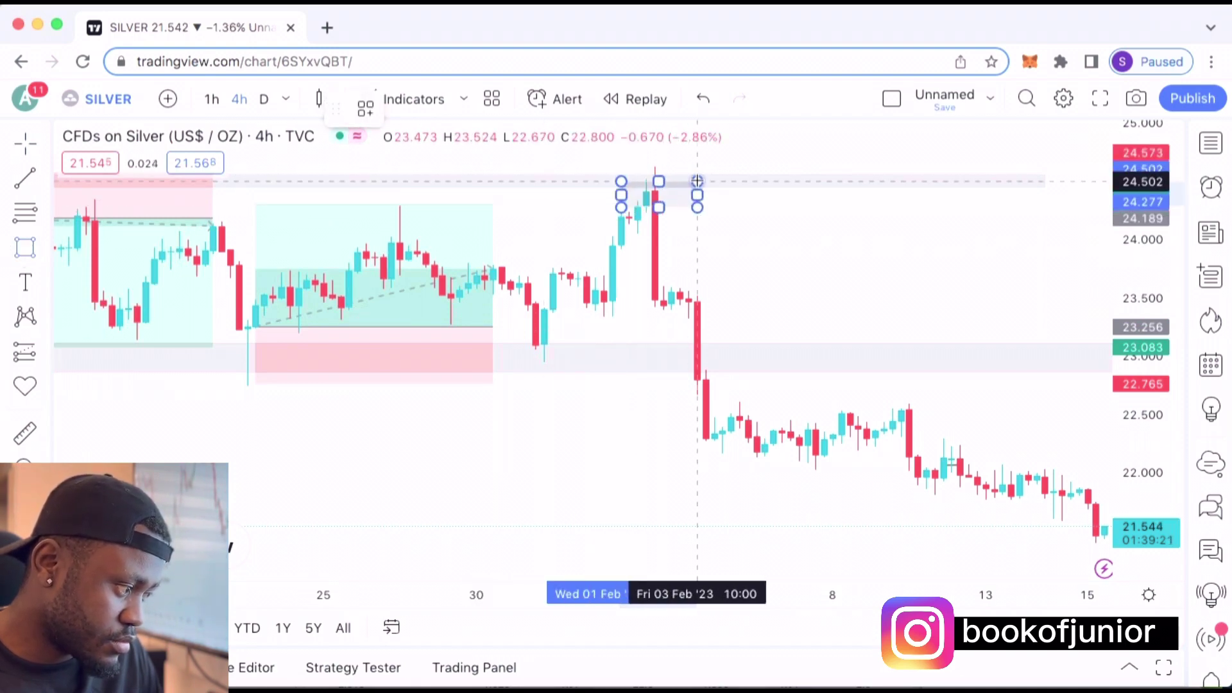
pyautogui.click(679, 154)
pyautogui.click(721, 220)
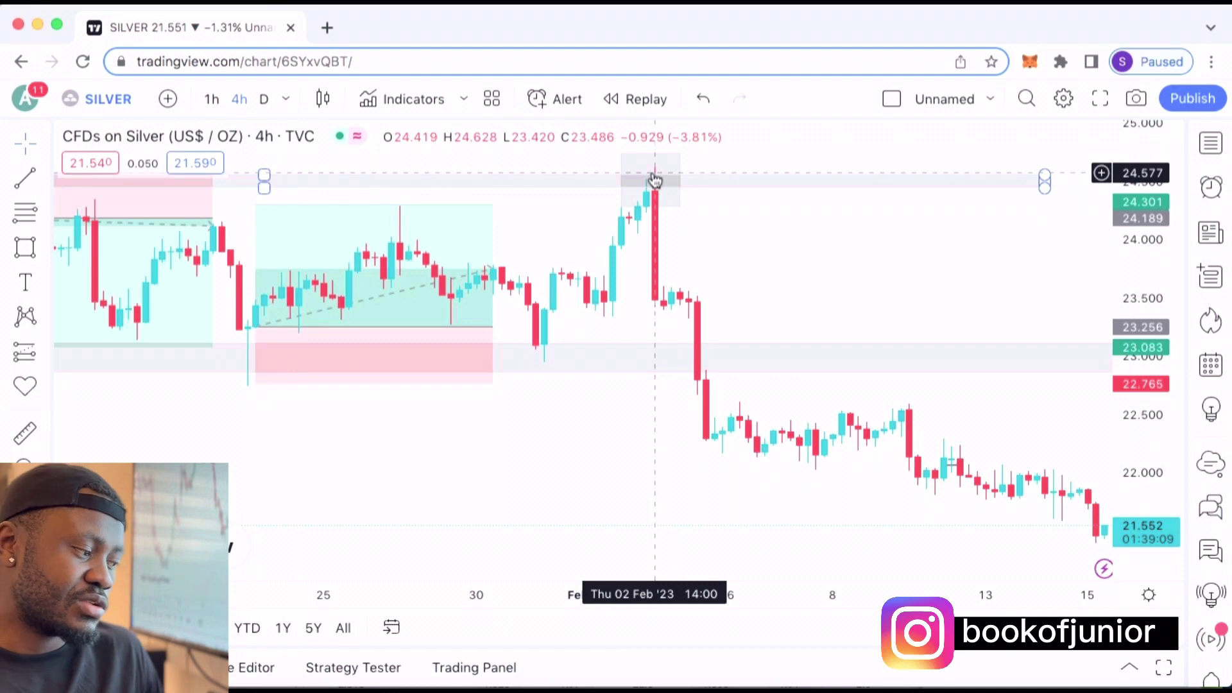
# Change the chart to the 5-minute timeframe and locate the 2 Feb '23 price peak inside the supply zone
pyautogui.click(287, 101)
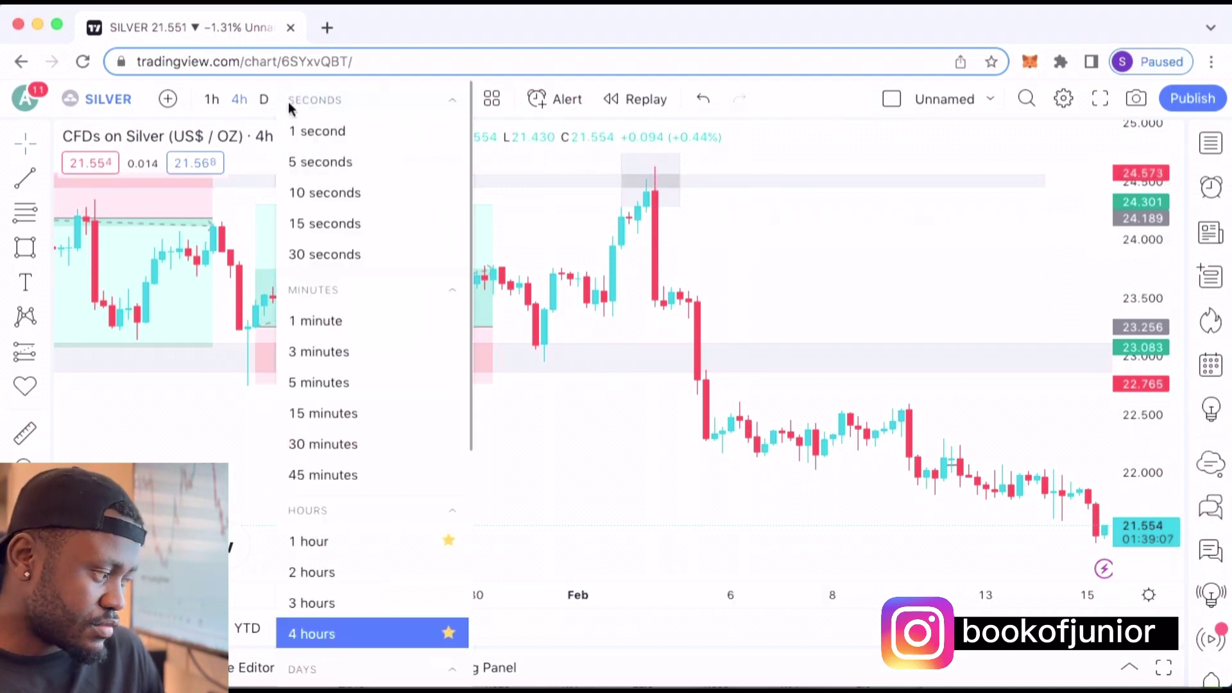
pyautogui.click(329, 382)
pyautogui.moveTo(578, 366); pyautogui.dragTo(831, 311)
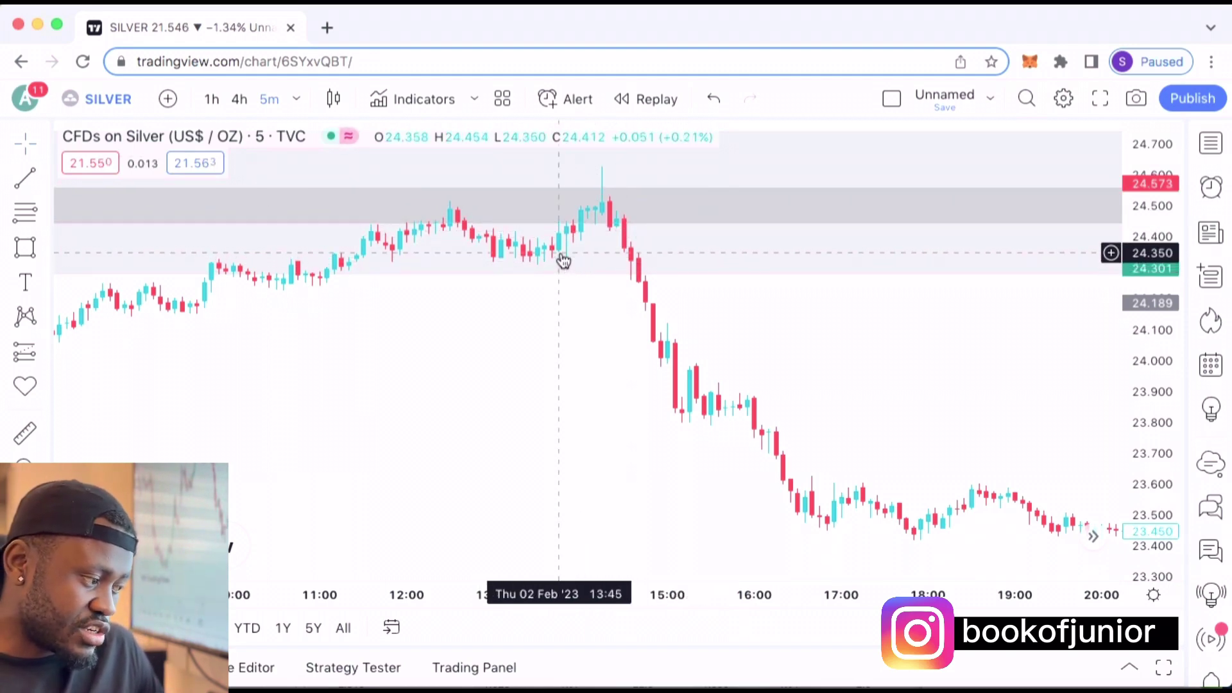
# Place a horizontal line at 24.337 along the lows just before the 2 Feb '23 peak
pyautogui.click(45, 181)
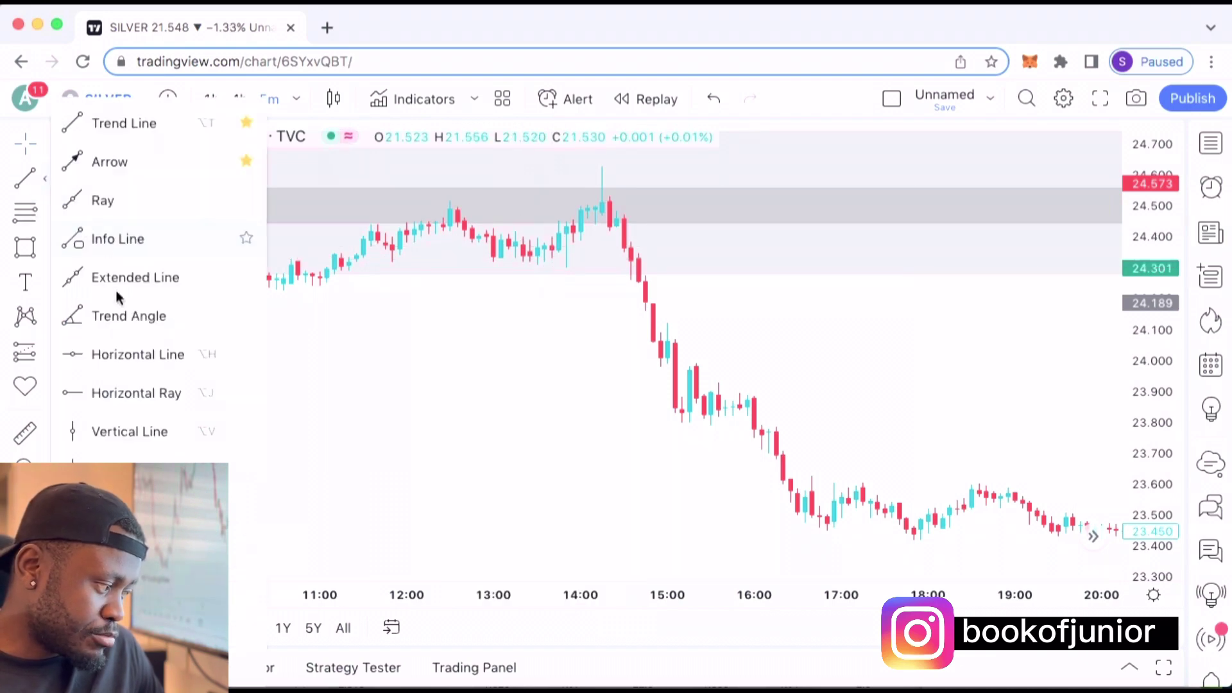
pyautogui.click(109, 354)
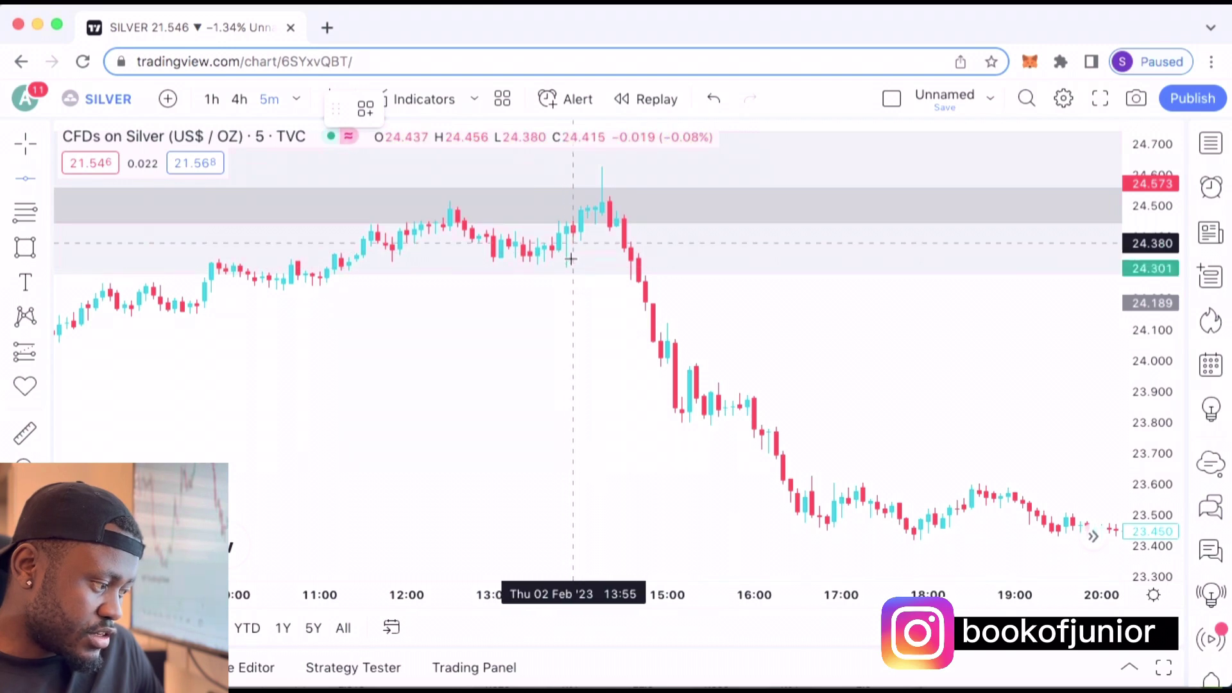
pyautogui.click(597, 242)
pyautogui.moveTo(597, 262); pyautogui.dragTo(490, 248)
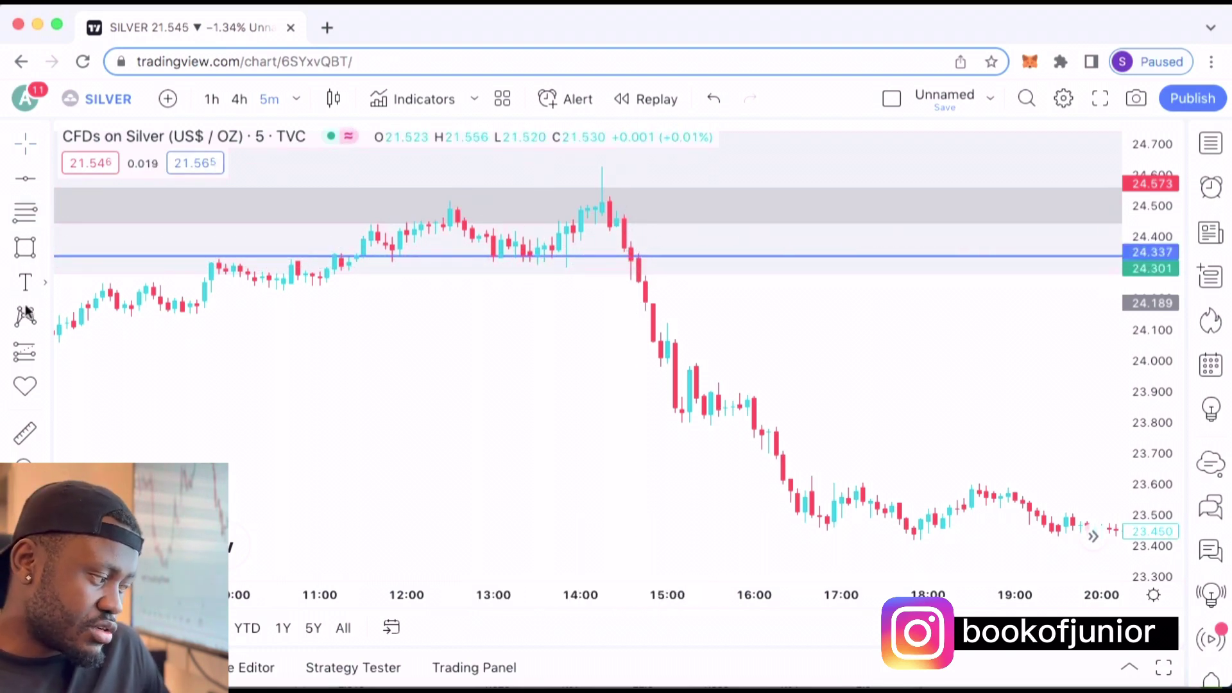
# Place a short position at the break below the horizontal line with entry at 24.330, stop at 24.618 and target at 23.559
pyautogui.click(44, 354)
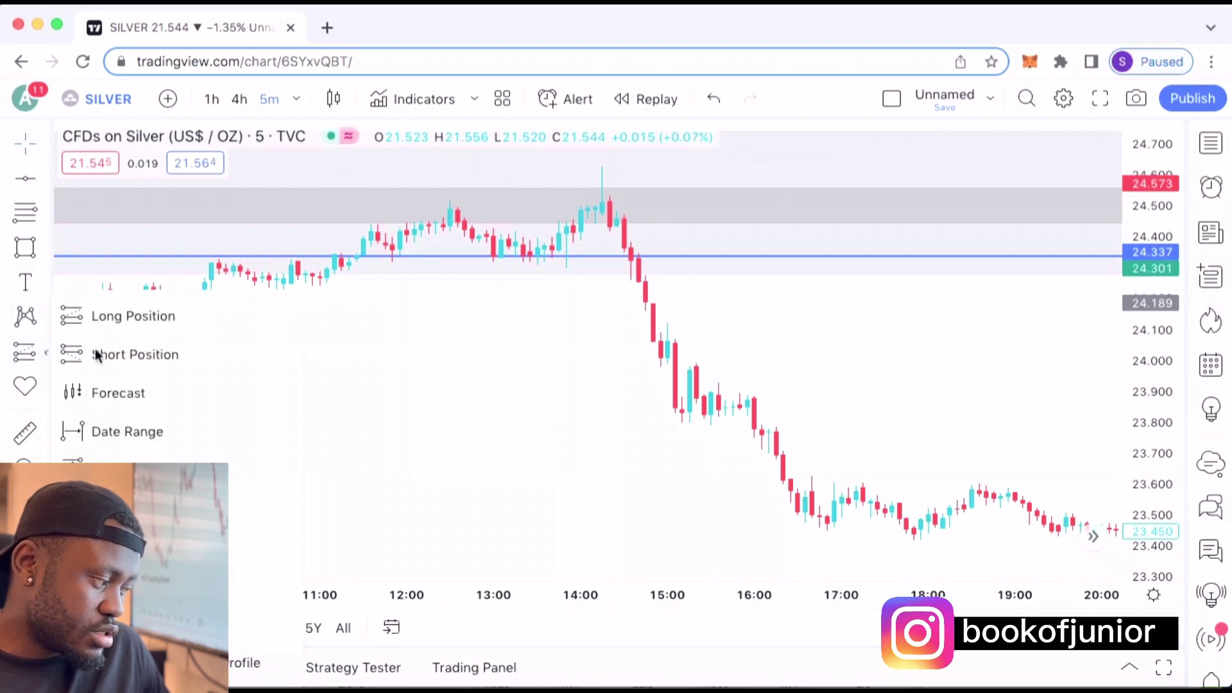
pyautogui.click(140, 365)
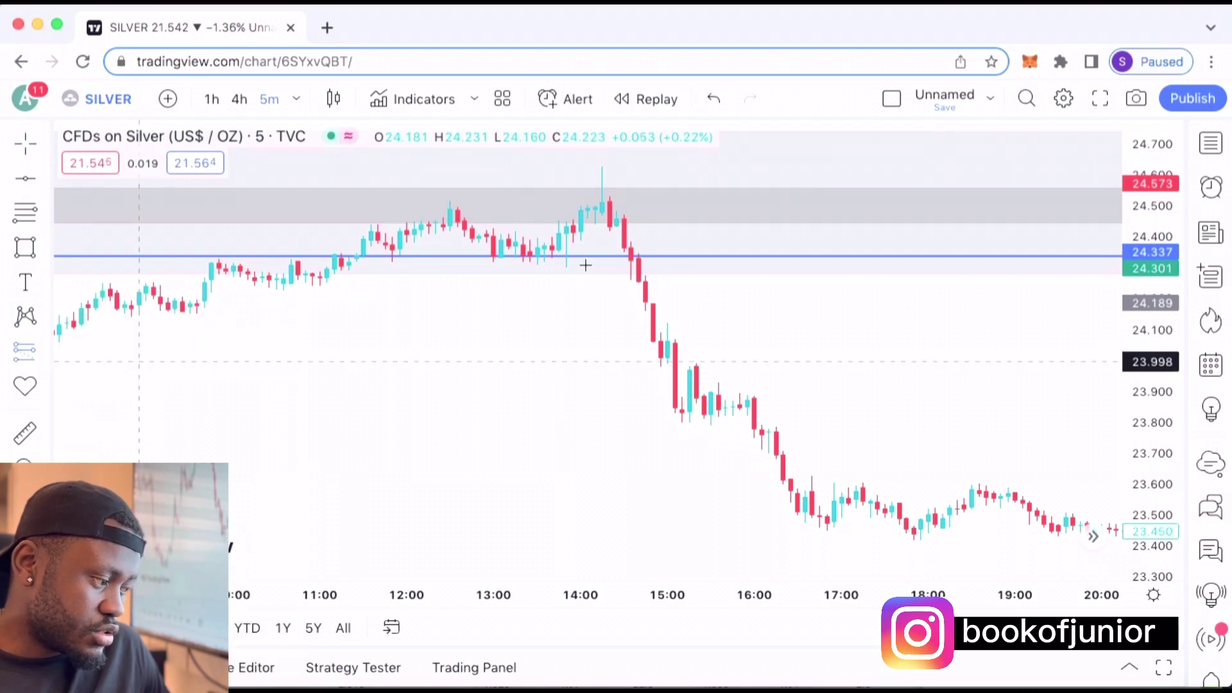
pyautogui.click(639, 258)
pyautogui.moveTo(640, 181)
pyautogui.mouseDown()
pyautogui.moveTo(641, 159)
pyautogui.moveTo(642, 170)
pyautogui.mouseUp()
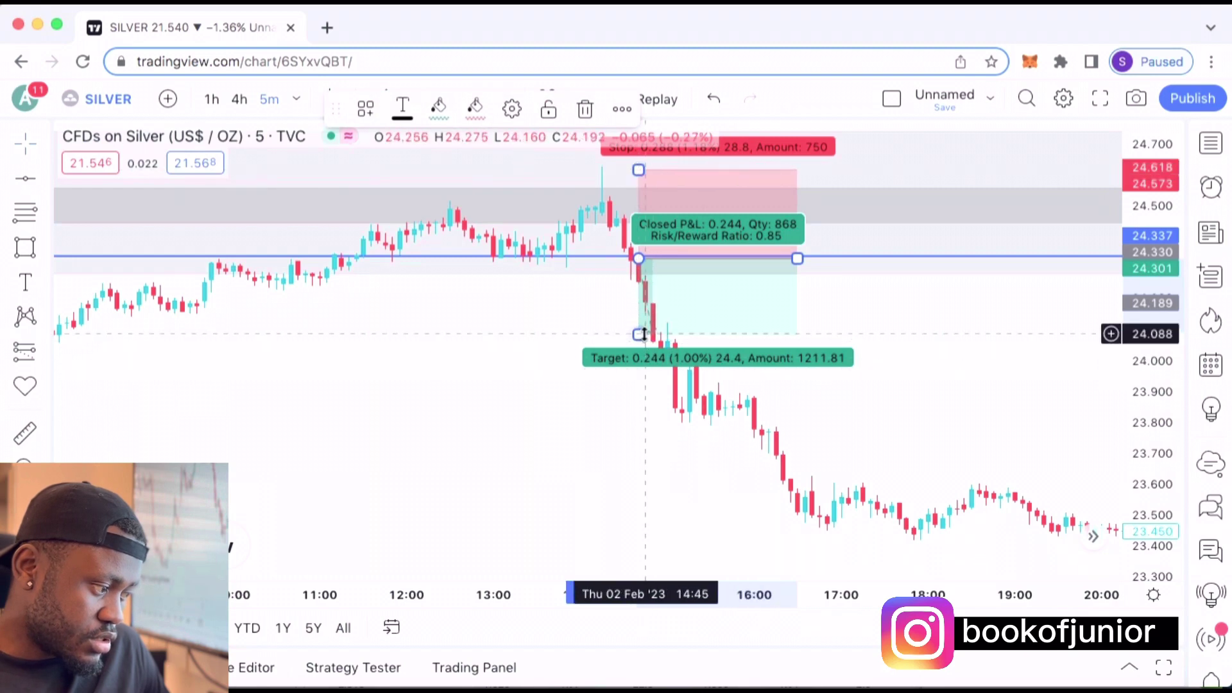
pyautogui.moveTo(642, 333); pyautogui.dragTo(642, 497)
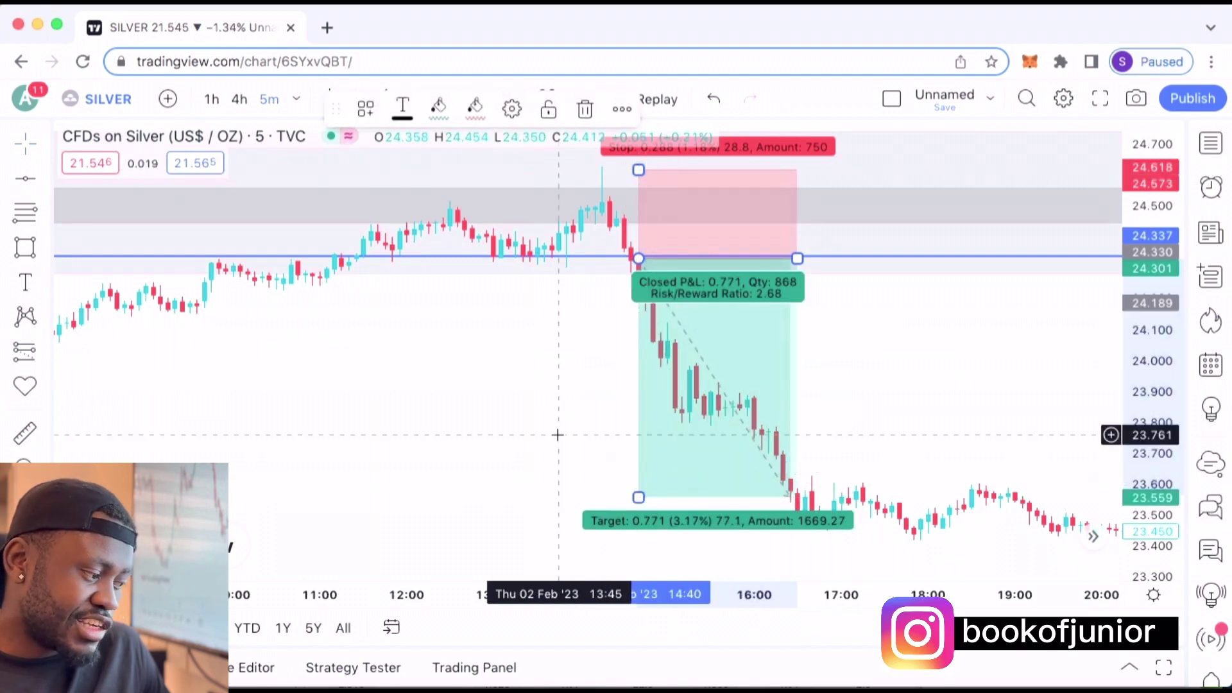
# Lower the short position's target to 23.098 at the demand zone and extend its end to 3 Feb '23, 14:40
pyautogui.click(534, 542)
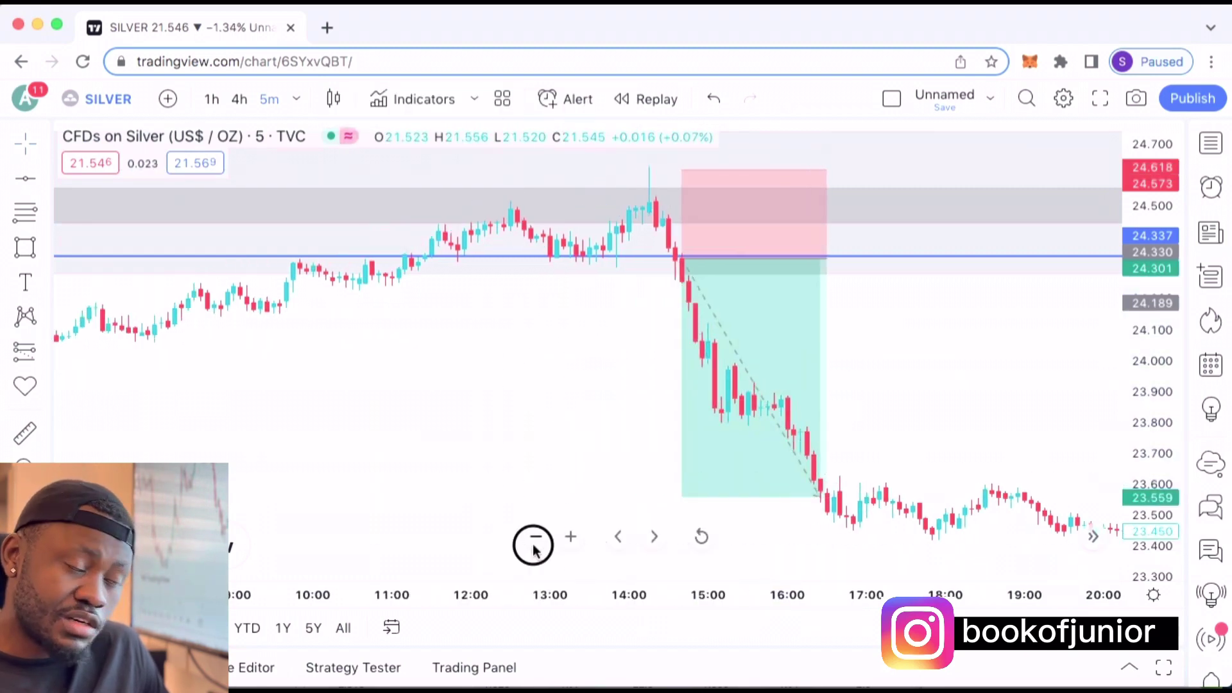
pyautogui.click(535, 542)
pyautogui.click(533, 542)
pyautogui.moveTo(552, 426); pyautogui.dragTo(440, 402)
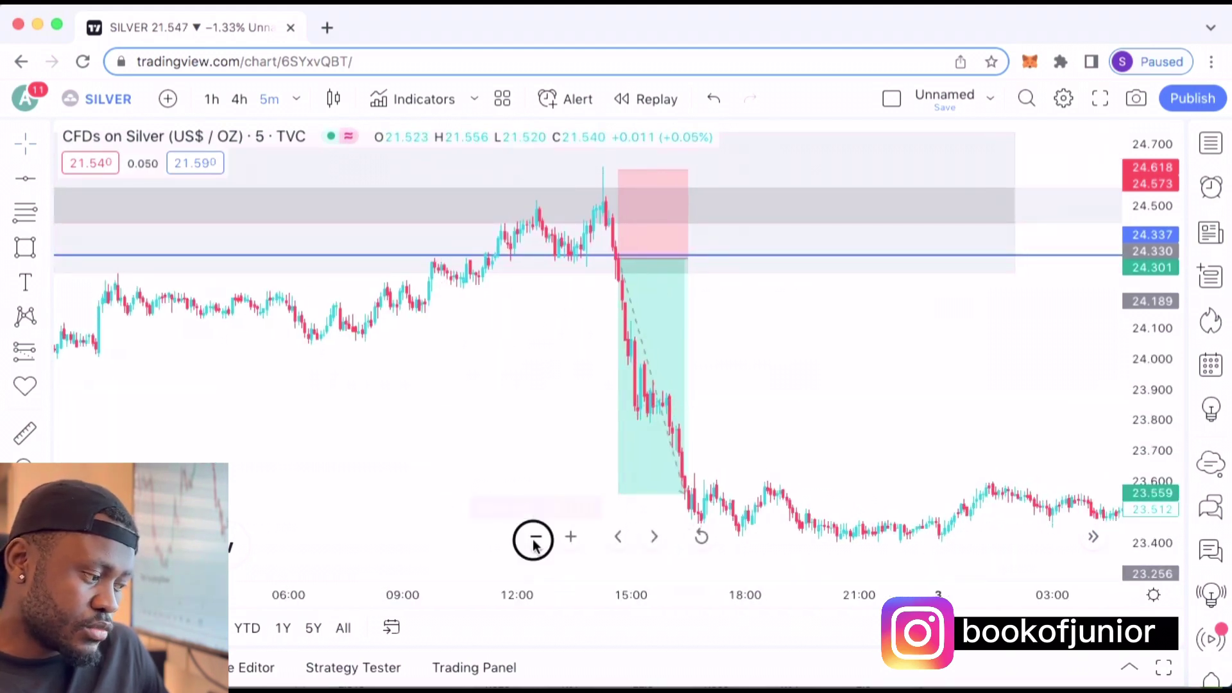
pyautogui.click(535, 542)
pyautogui.click(535, 542)
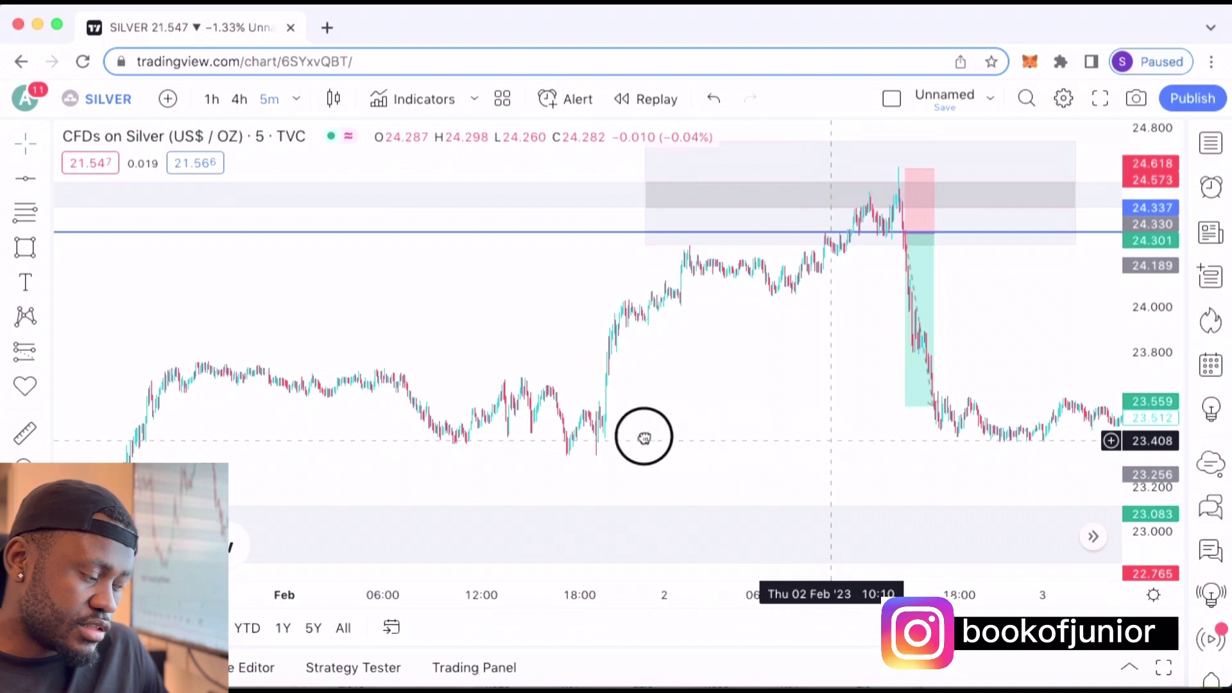
pyautogui.moveTo(642, 435); pyautogui.dragTo(563, 419)
pyautogui.click(743, 357)
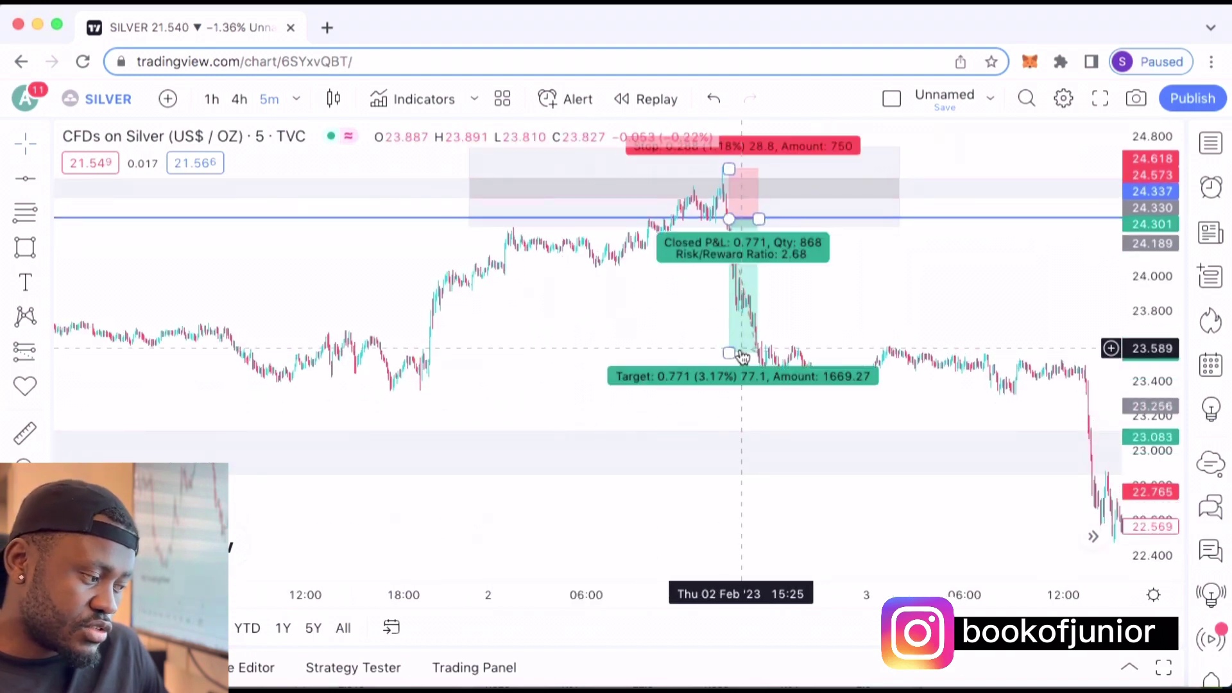
pyautogui.moveTo(729, 352); pyautogui.dragTo(730, 434)
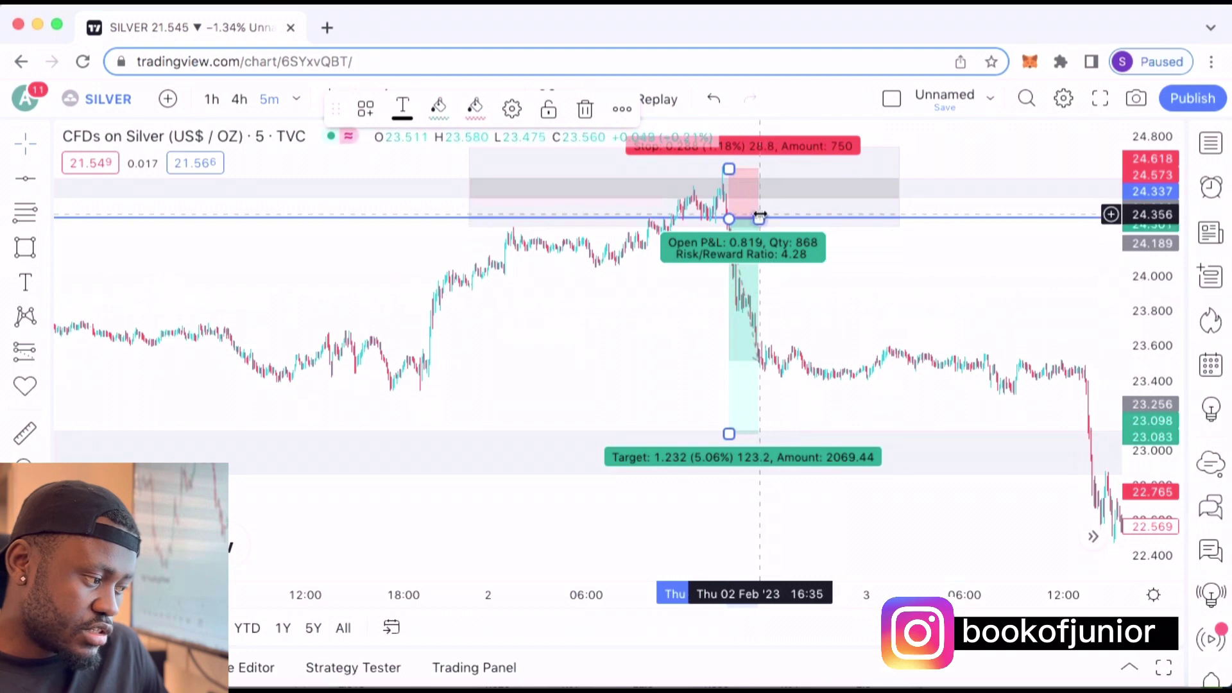
pyautogui.moveTo(760, 220); pyautogui.dragTo(1106, 283)
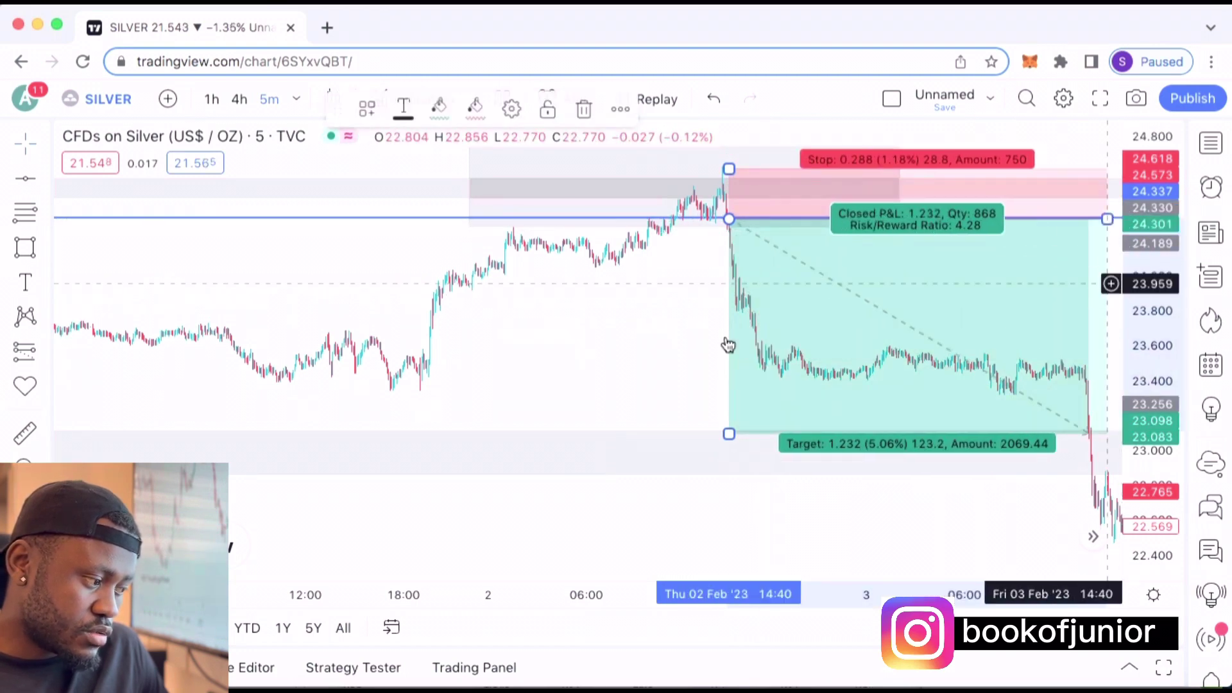
pyautogui.click(665, 340)
pyautogui.moveTo(751, 523); pyautogui.dragTo(510, 528)
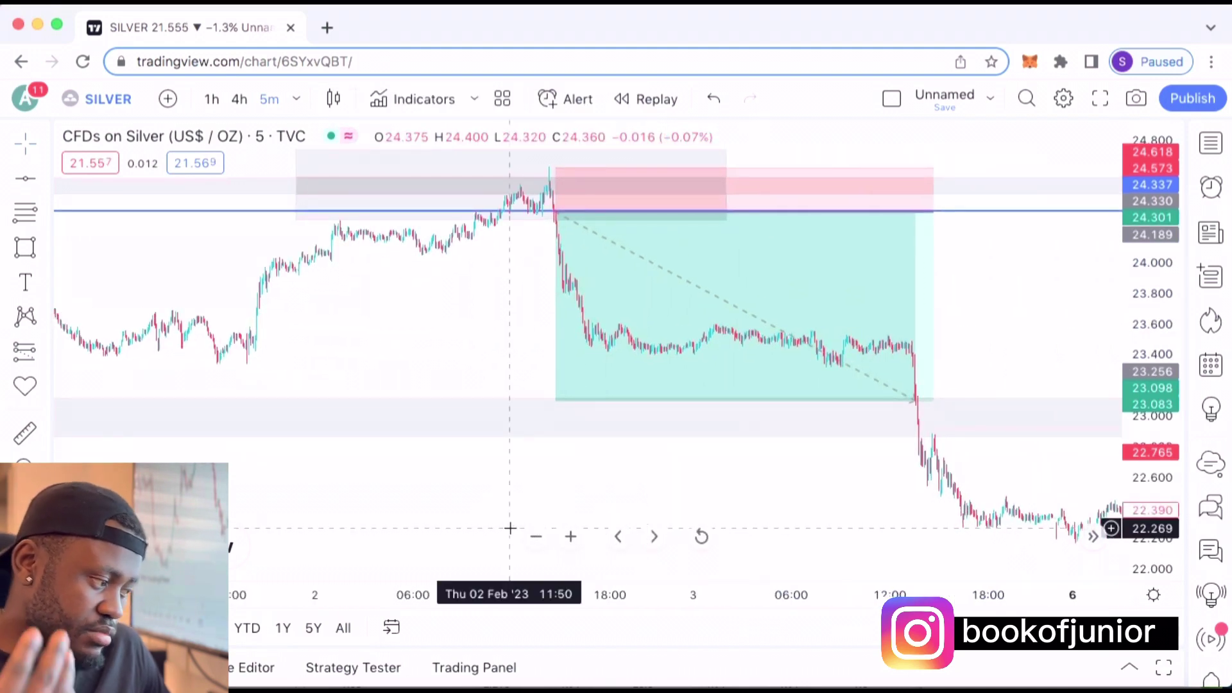
# Delete the short position drawn from the horizontal line break on 2 Feb '23
pyautogui.click(637, 351)
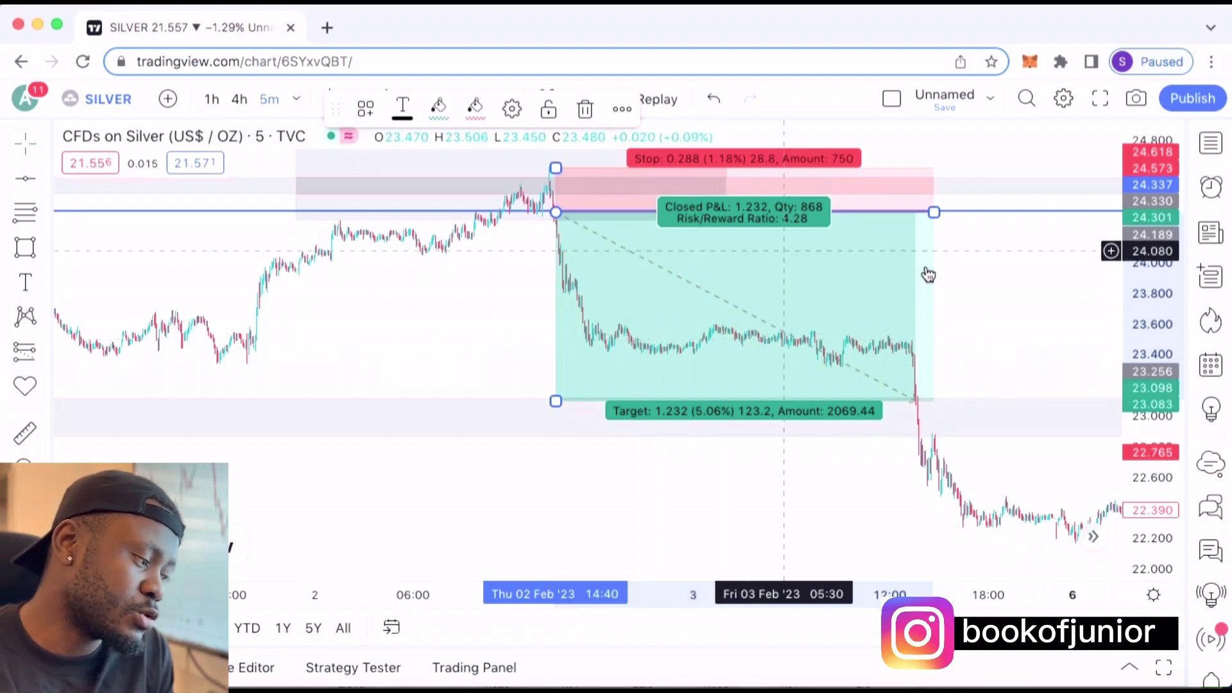
pyautogui.press('Delete')
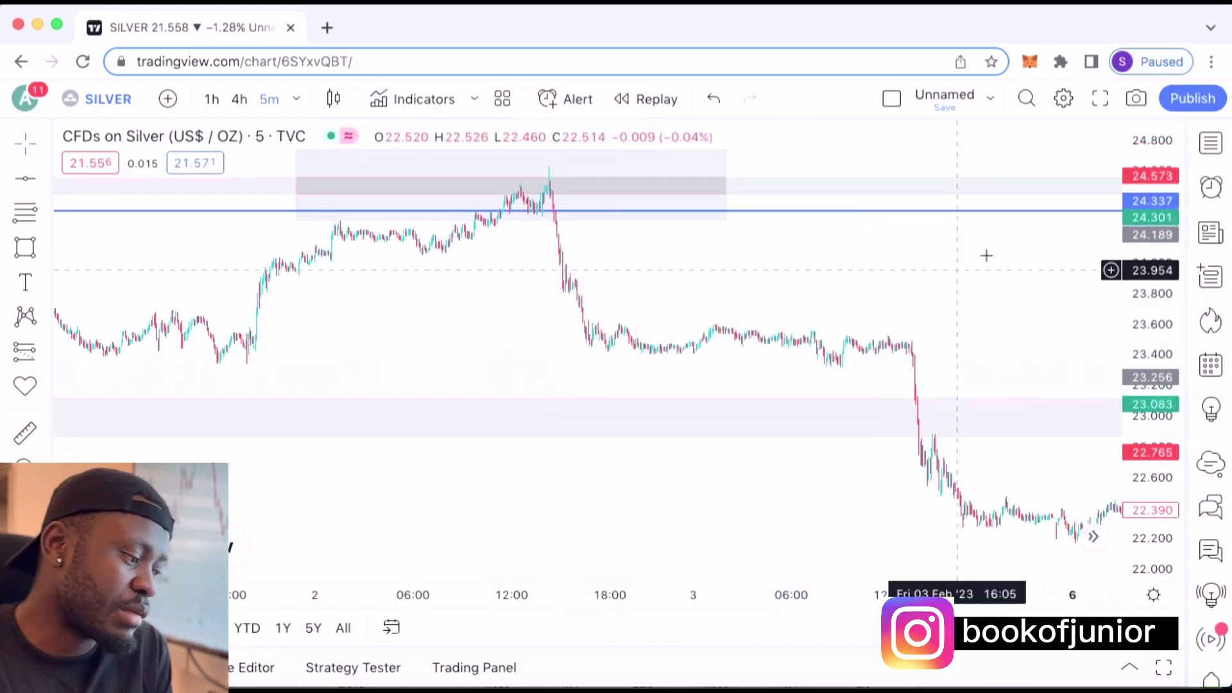
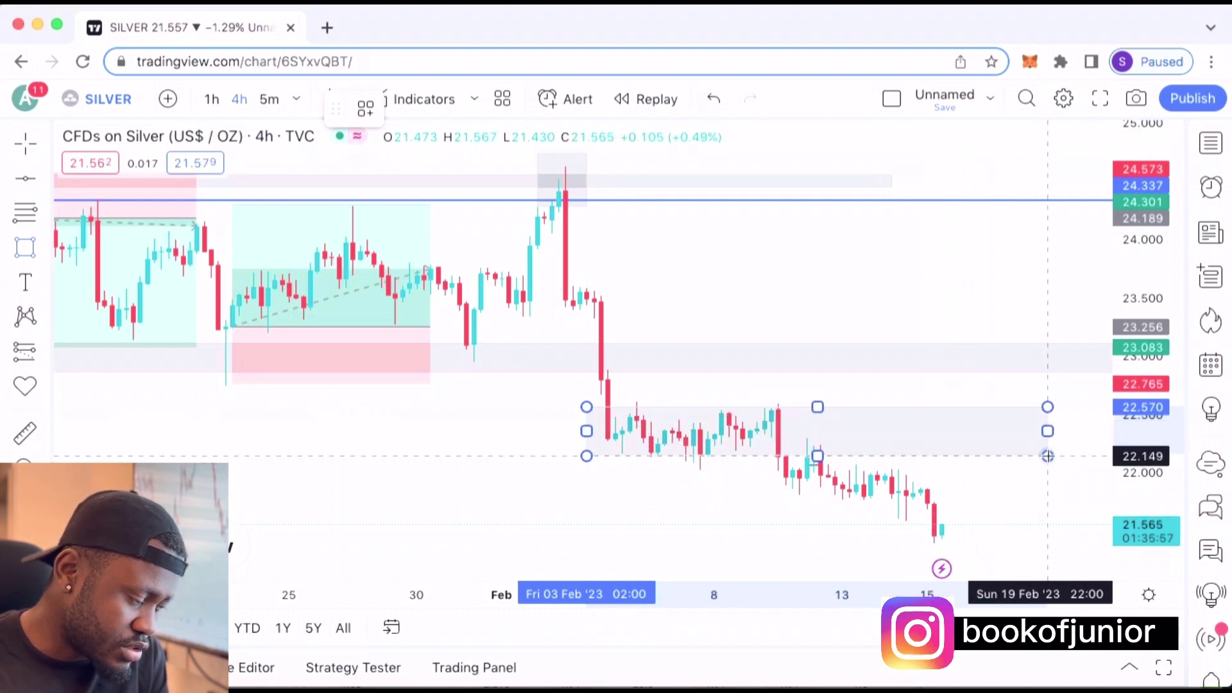
pyautogui.moveTo(971, 380)
pyautogui.mouseDown()
pyautogui.moveTo(561, 379)
pyautogui.moveTo(567, 369)
pyautogui.mouseUp()
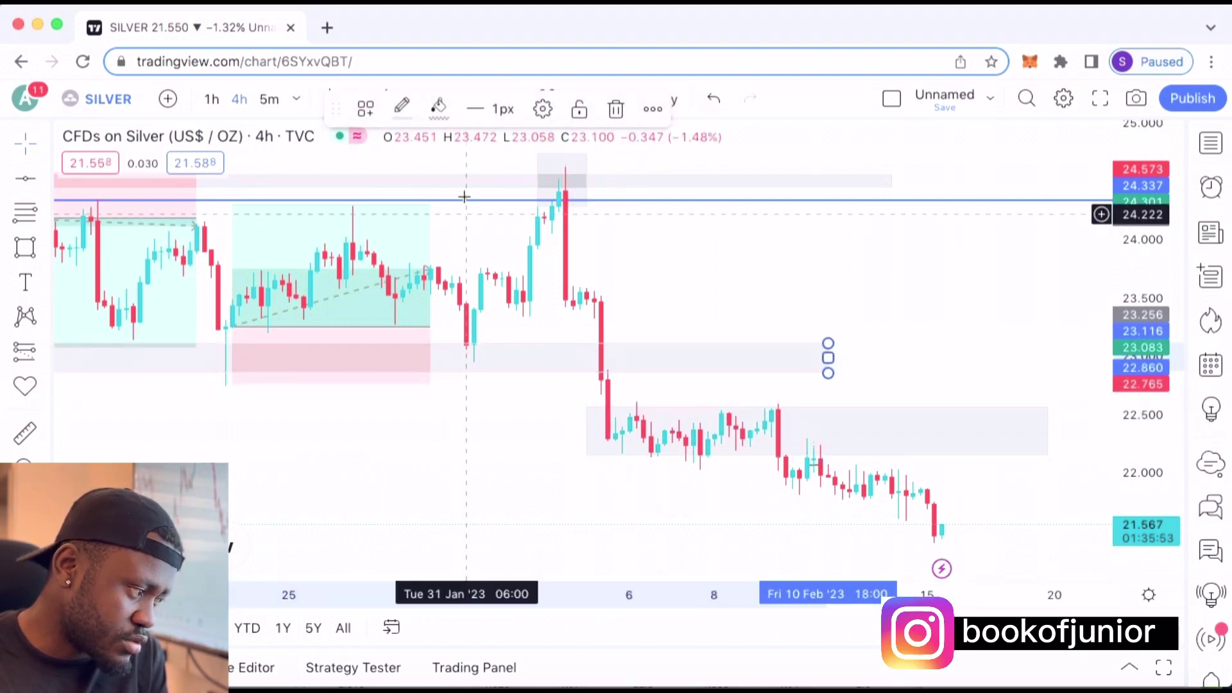
pyautogui.click(473, 225)
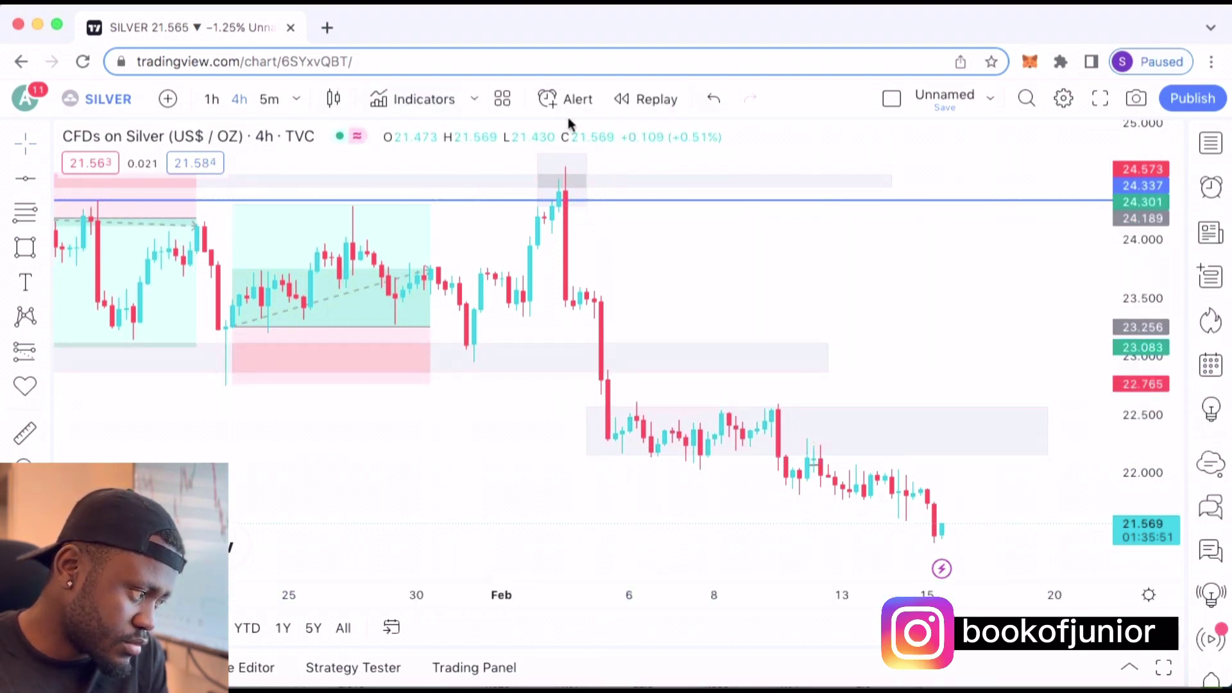
pyautogui.click(711, 100)
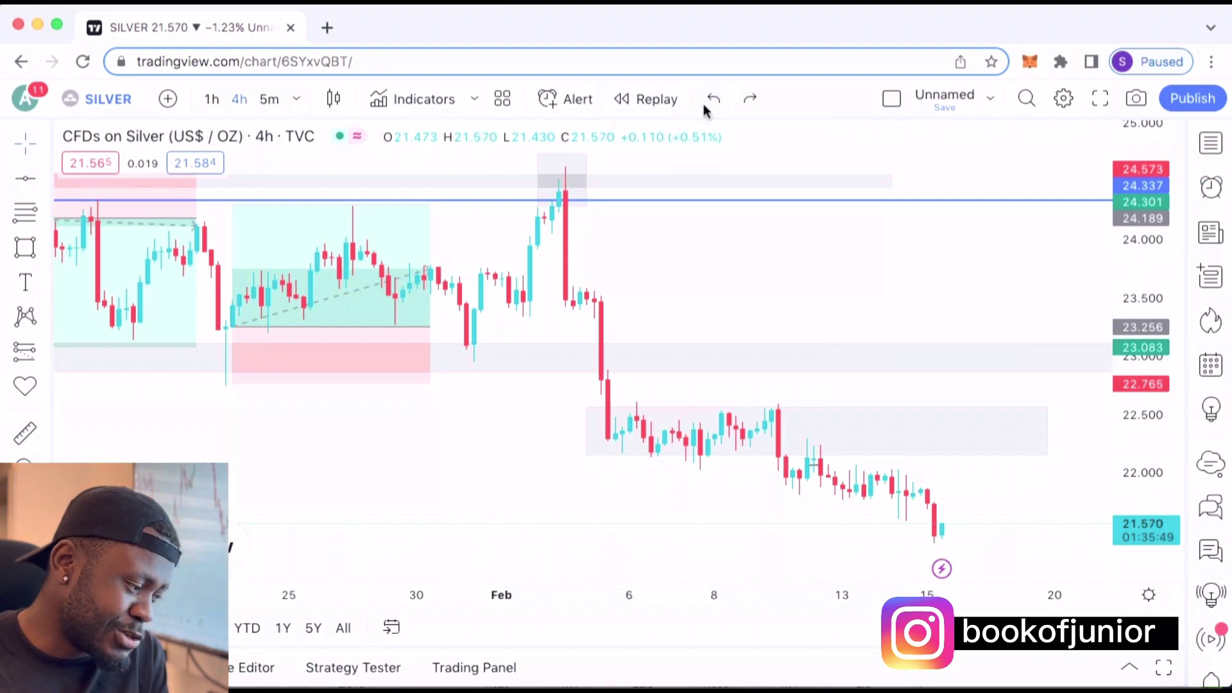
# Extend the end of the zone between 22.570 and 22.149 forward to 8 Mar '23, 06:00
pyautogui.hscroll(10, 536, 317)
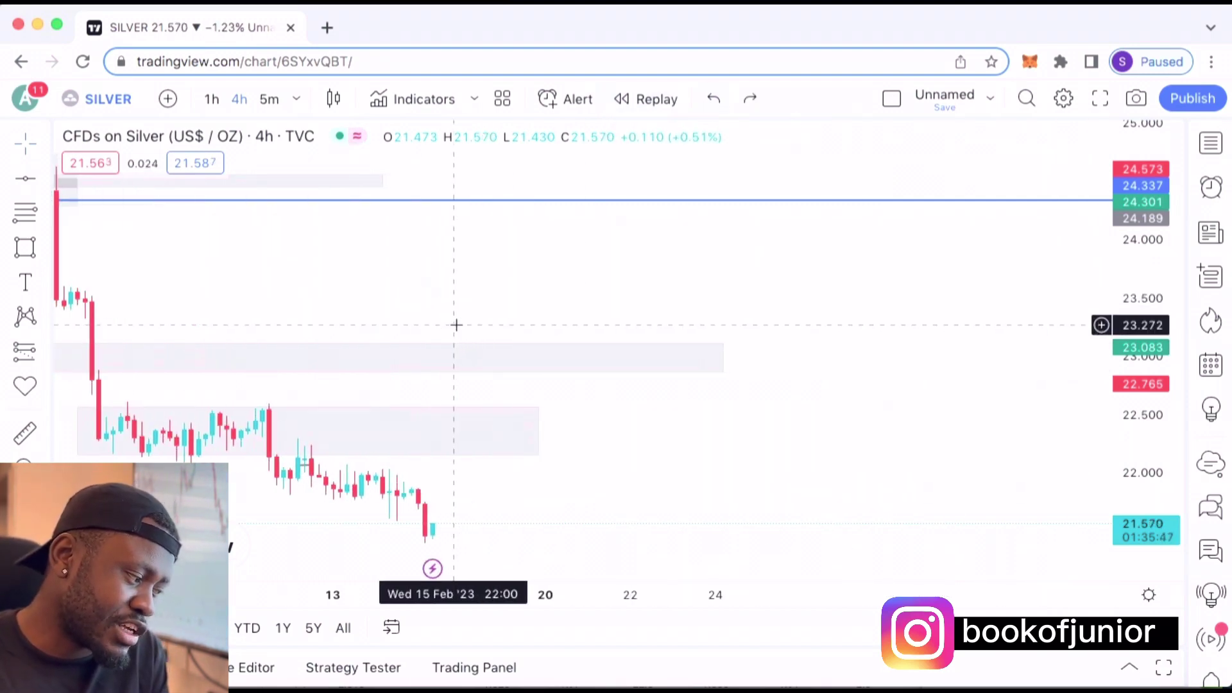
pyautogui.click(534, 430)
pyautogui.moveTo(538, 431)
pyautogui.mouseDown()
pyautogui.moveTo(938, 498)
pyautogui.moveTo(1064, 493)
pyautogui.mouseUp()
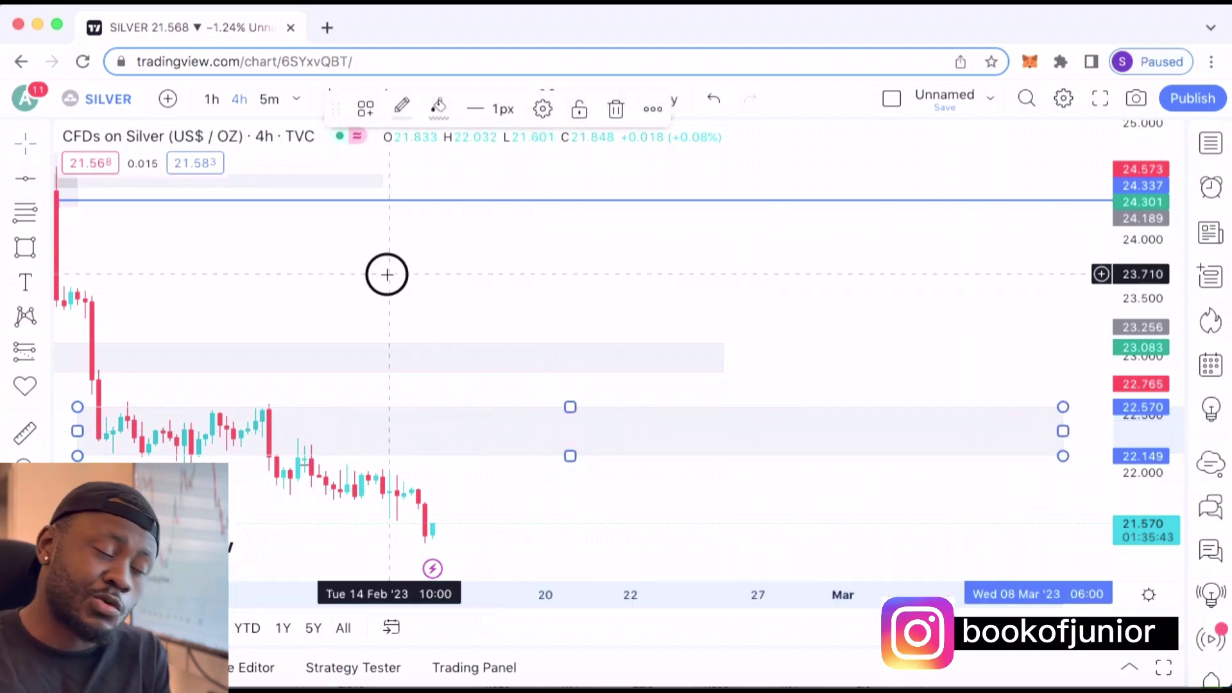
pyautogui.moveTo(387, 275)
pyautogui.mouseDown()
pyautogui.moveTo(622, 283)
pyautogui.moveTo(729, 267)
pyautogui.mouseUp()
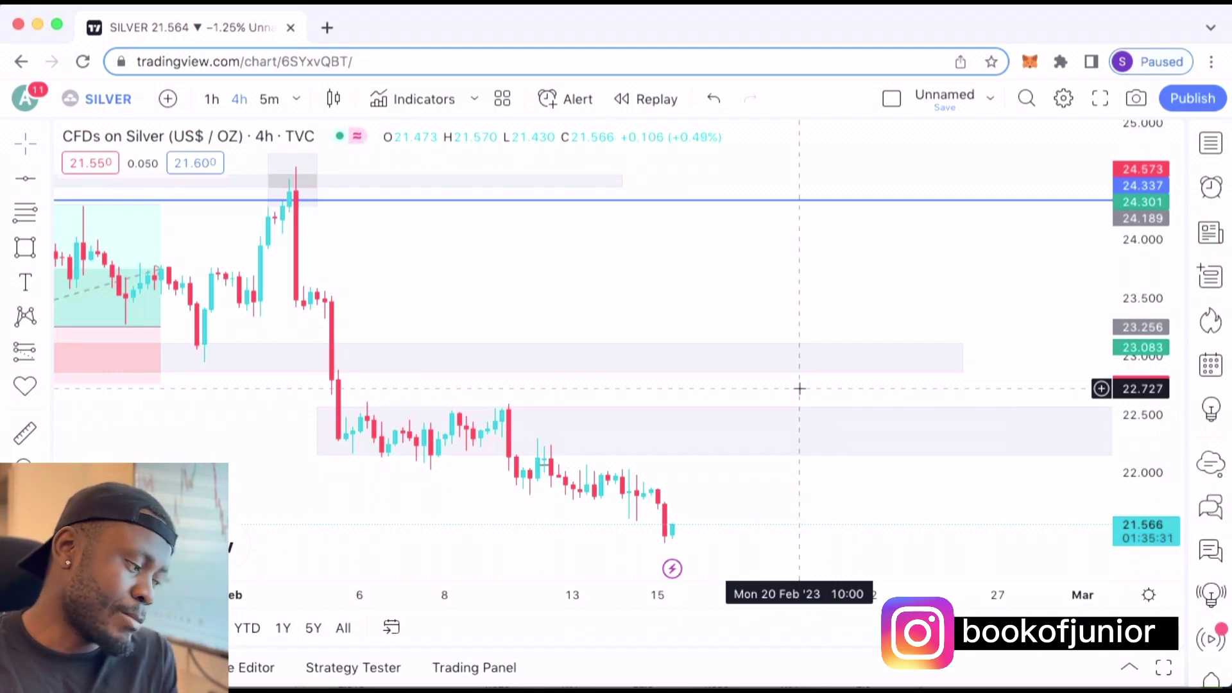
# Examine the candles around 10 Feb '23 where price returns to the lower edge of the newly extended zone
pyautogui.moveTo(522, 558)
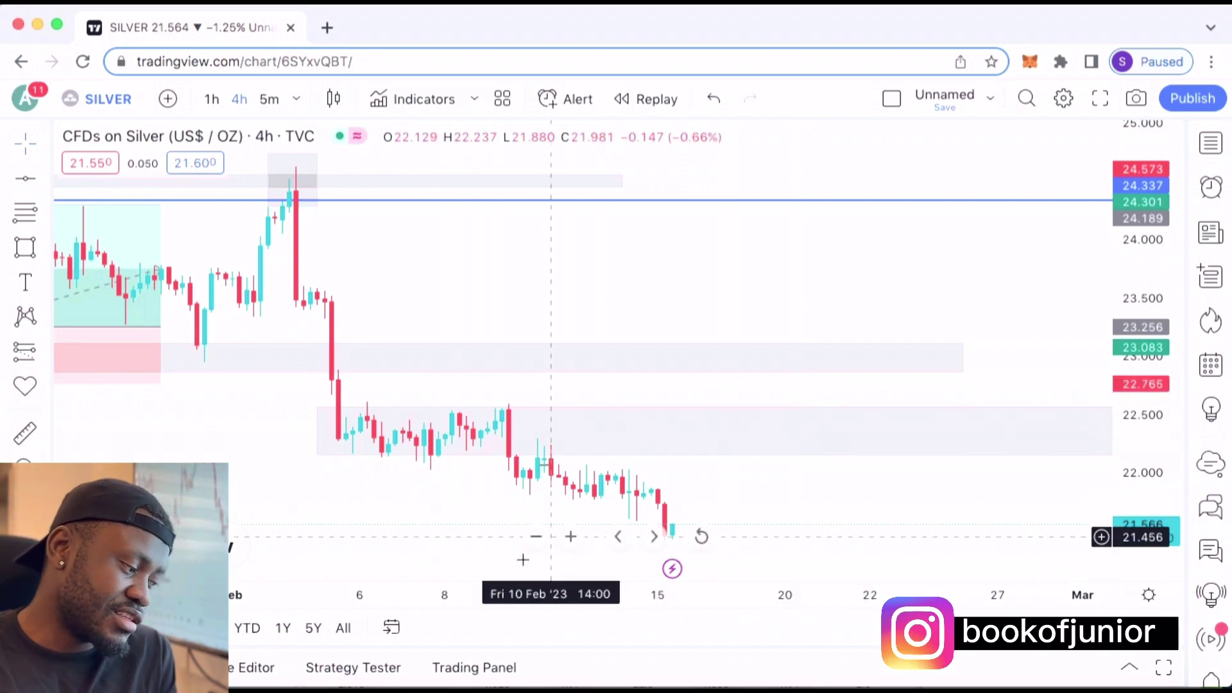
pyautogui.click(566, 537)
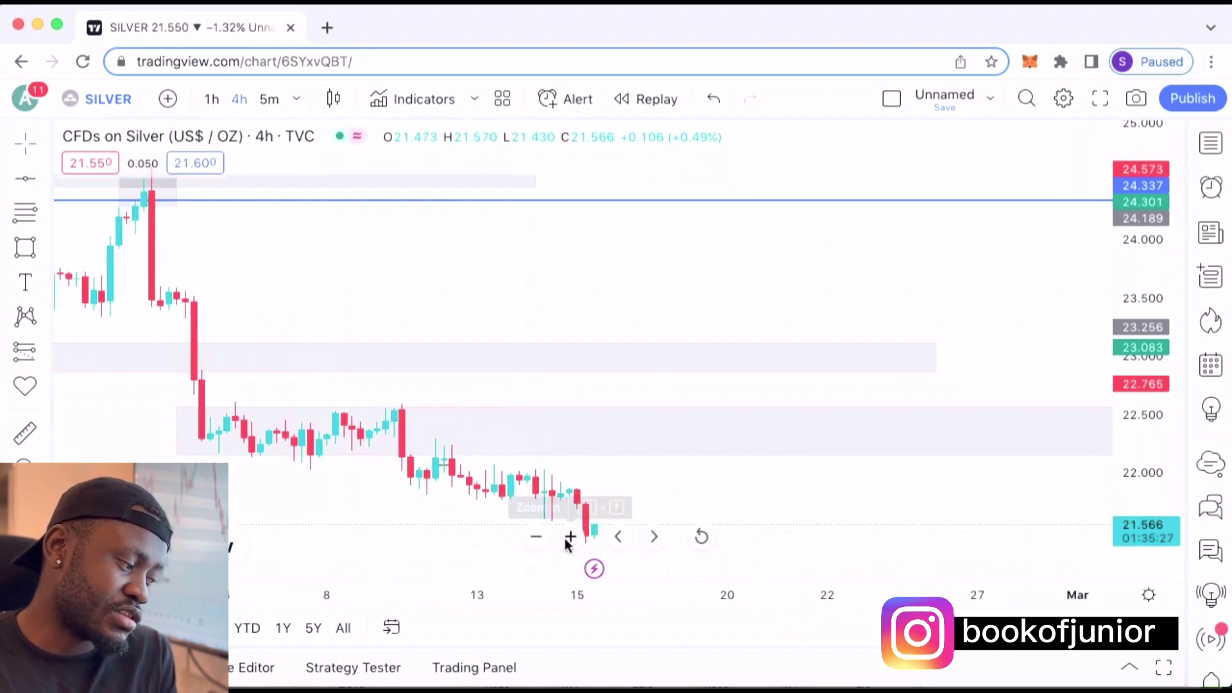
pyautogui.moveTo(504, 309); pyautogui.dragTo(575, 290)
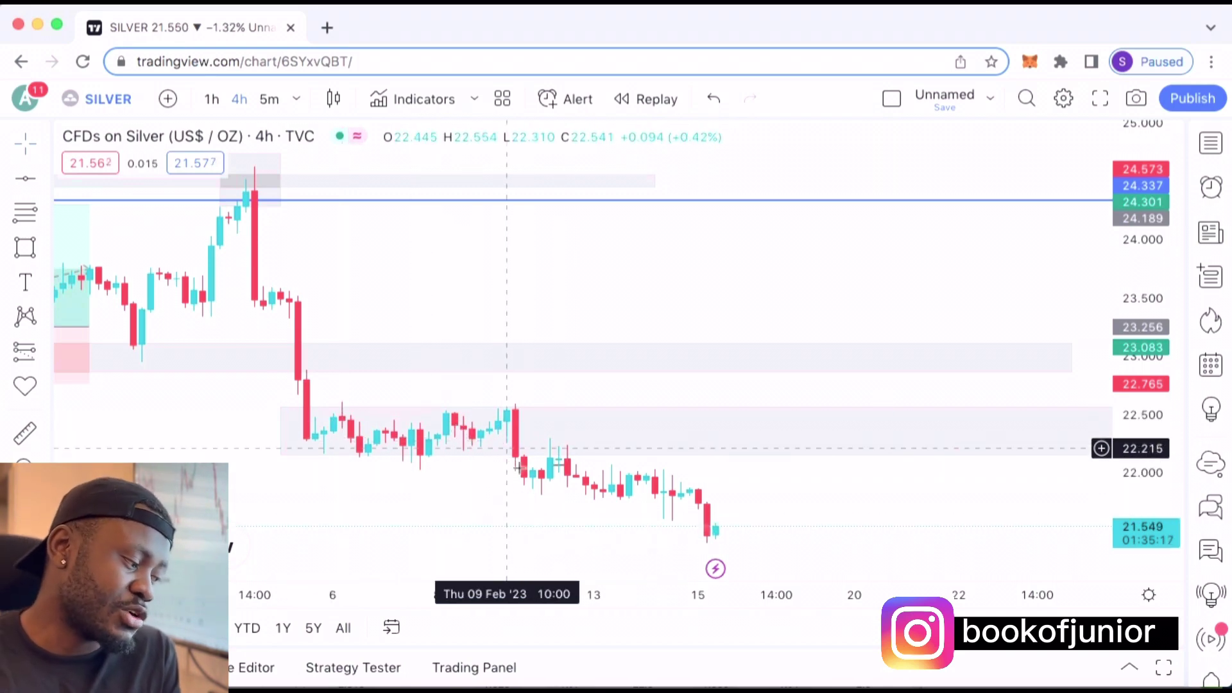
pyautogui.click(571, 535)
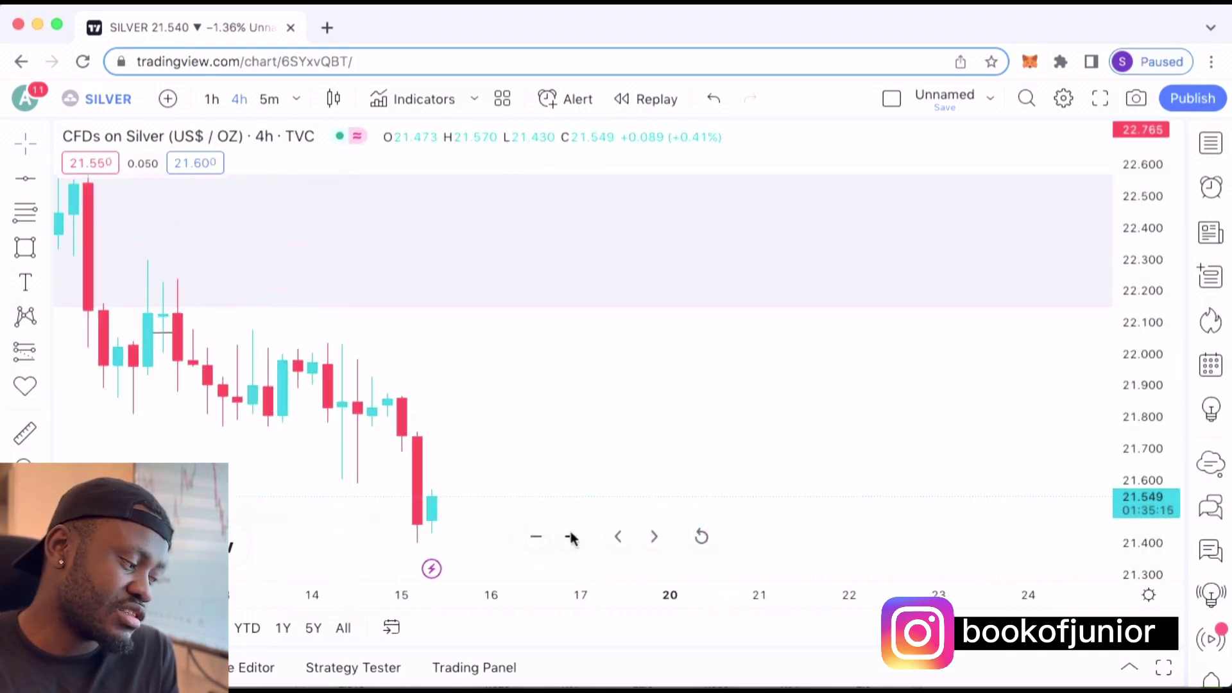
pyautogui.moveTo(517, 387); pyautogui.dragTo(883, 407)
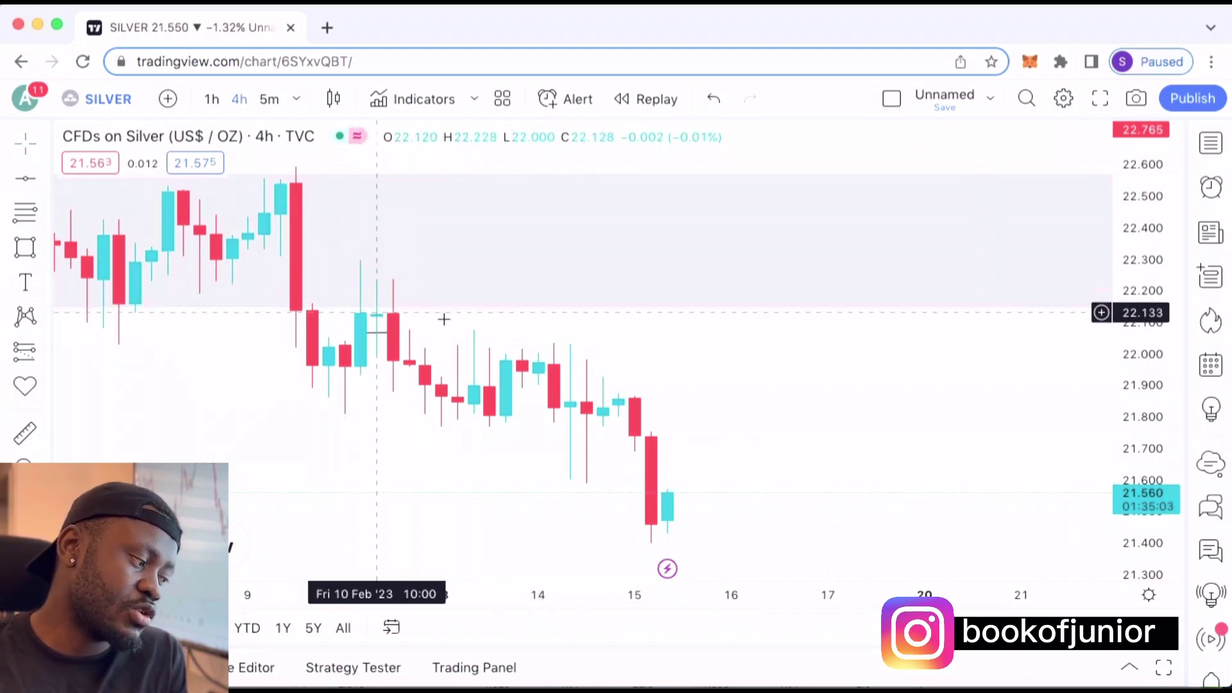
# Add the text "supply zone" at size 40 inside the shaded supply zone, starting at 15 Feb '23, 06:00
pyautogui.click(366, 432)
pyautogui.moveTo(366, 432); pyautogui.dragTo(505, 443)
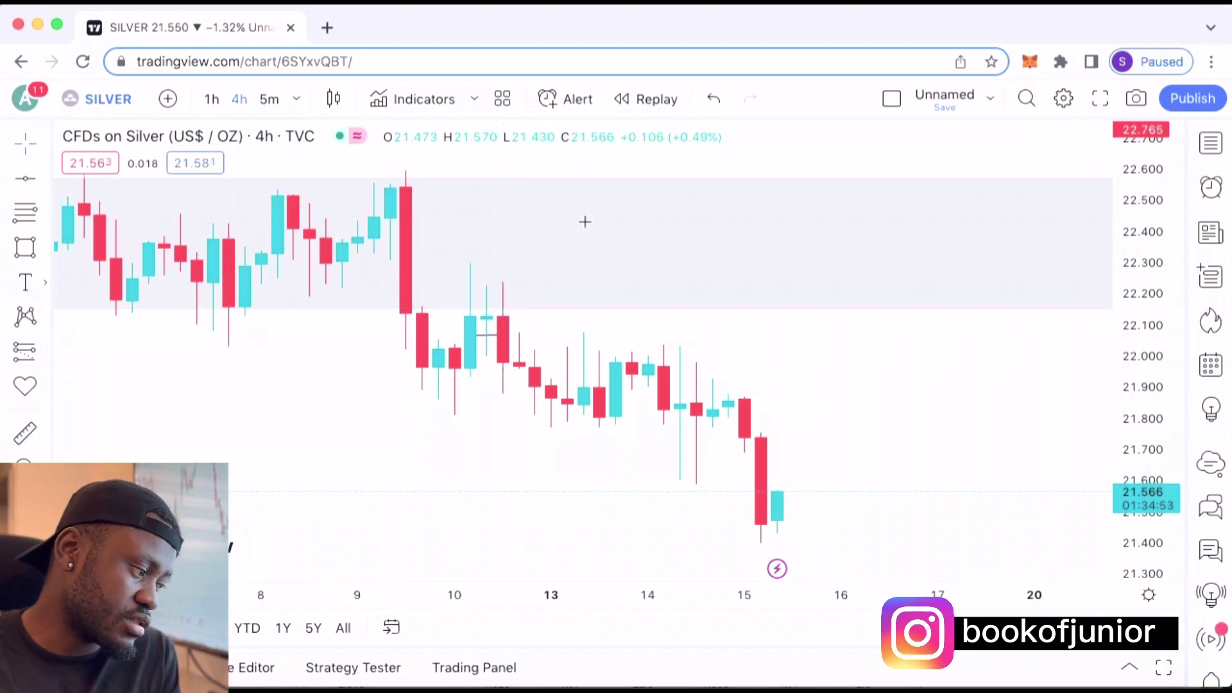
pyautogui.click(767, 230)
pyautogui.click(767, 230)
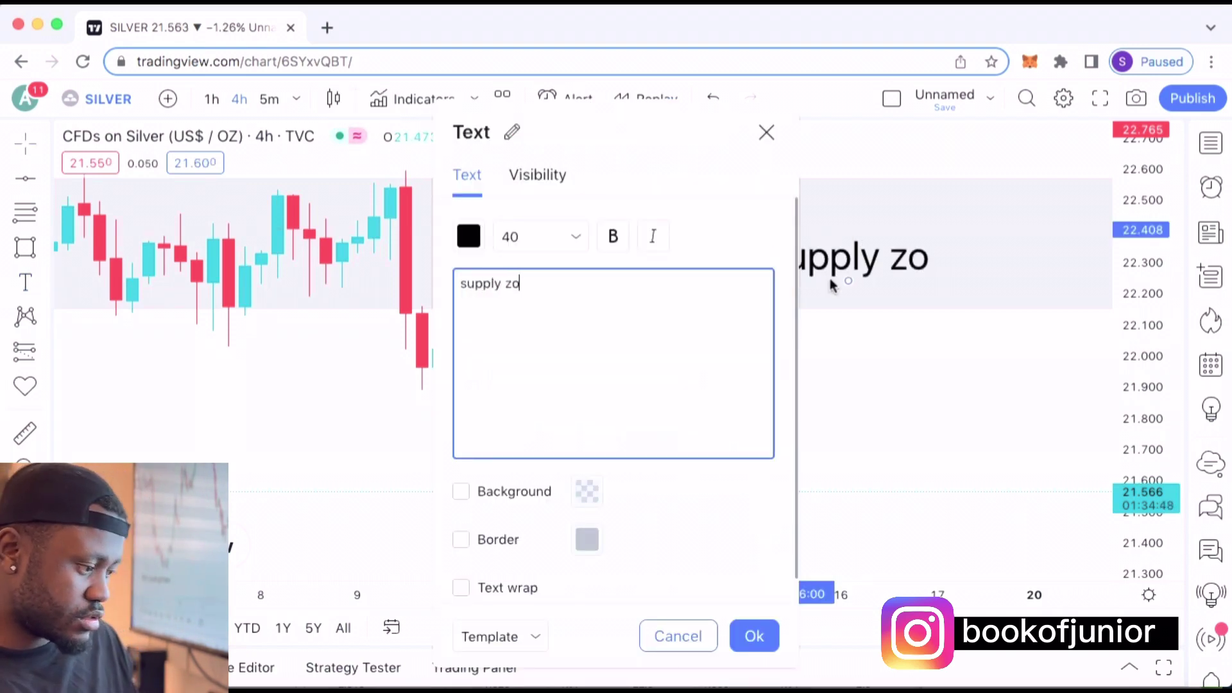
pyautogui.click(754, 636)
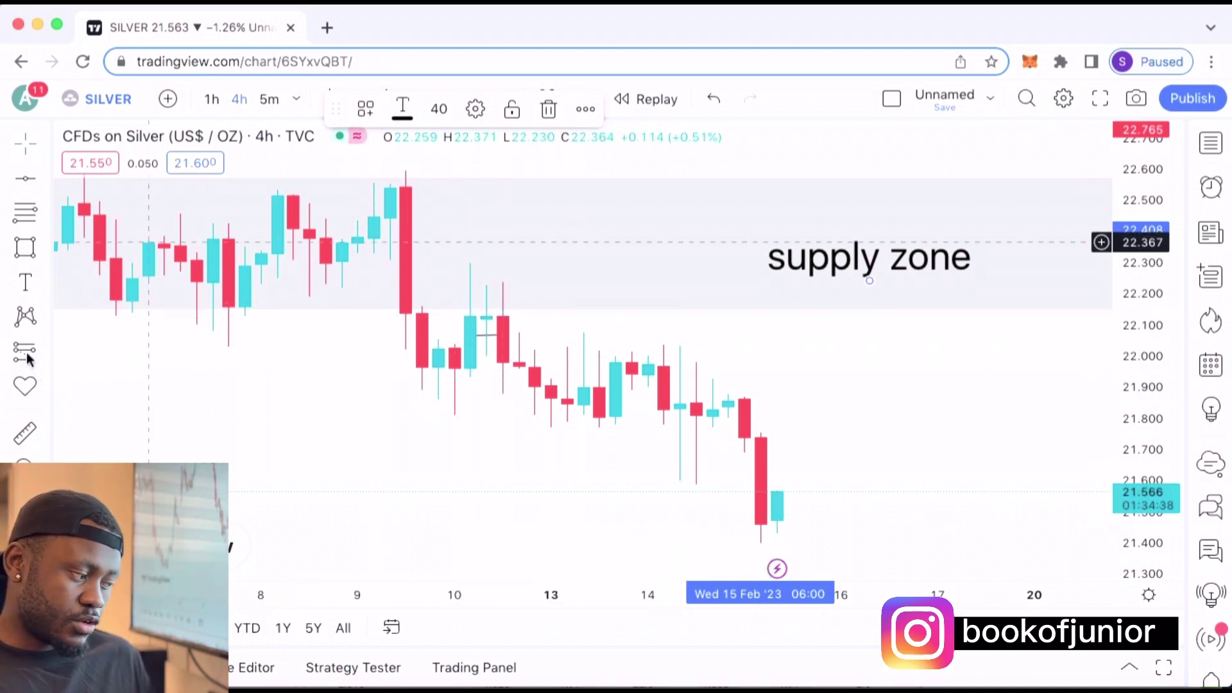
# Place a short position at 22.129 on 10 Feb '23, 14:00, with its stop at 22.237 and target at 21.597
pyautogui.press('Escape')
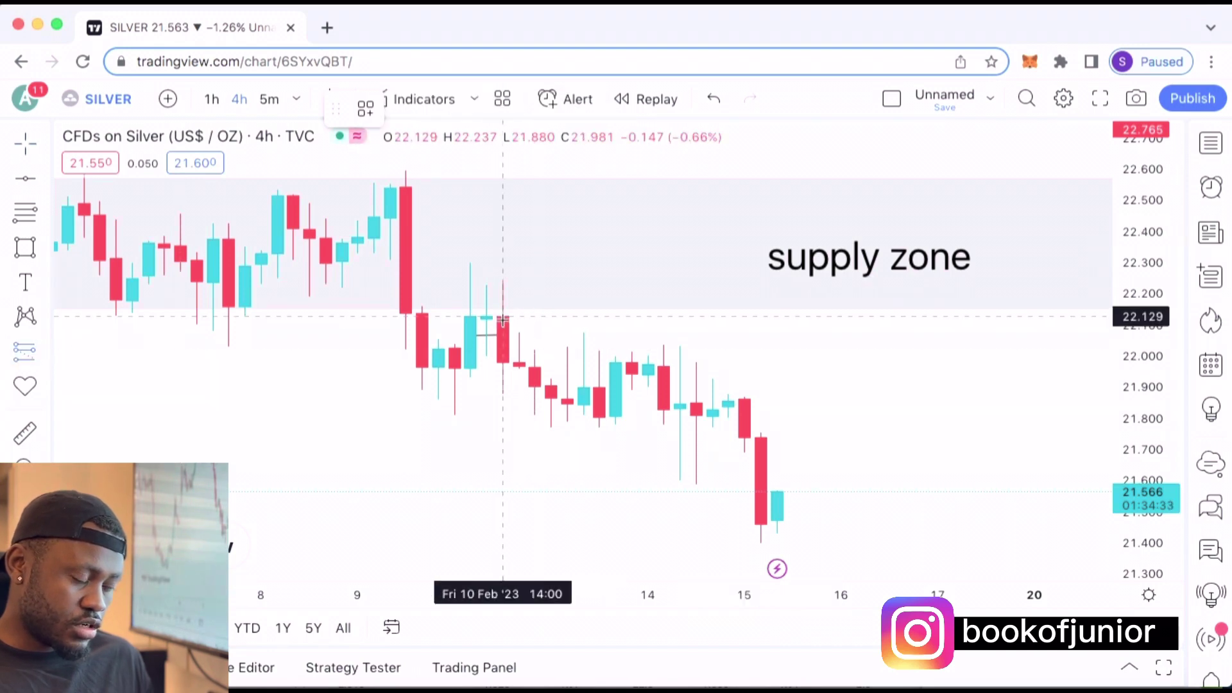
pyautogui.click(513, 318)
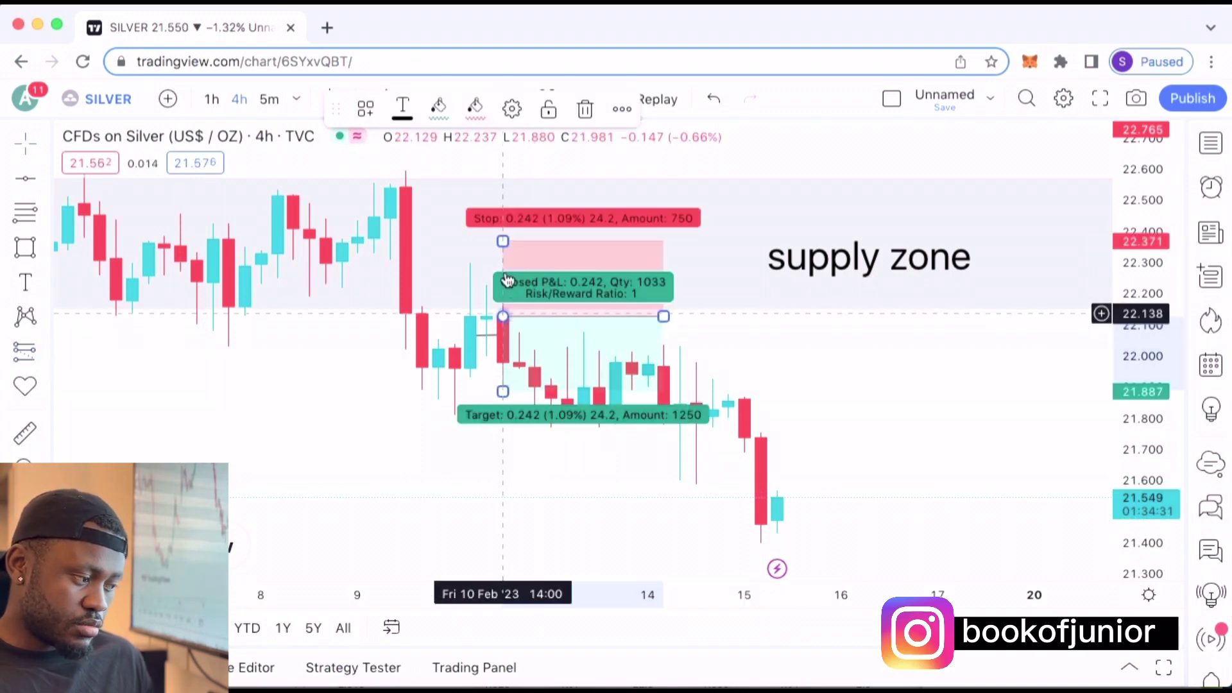
pyautogui.moveTo(502, 240); pyautogui.dragTo(507, 279)
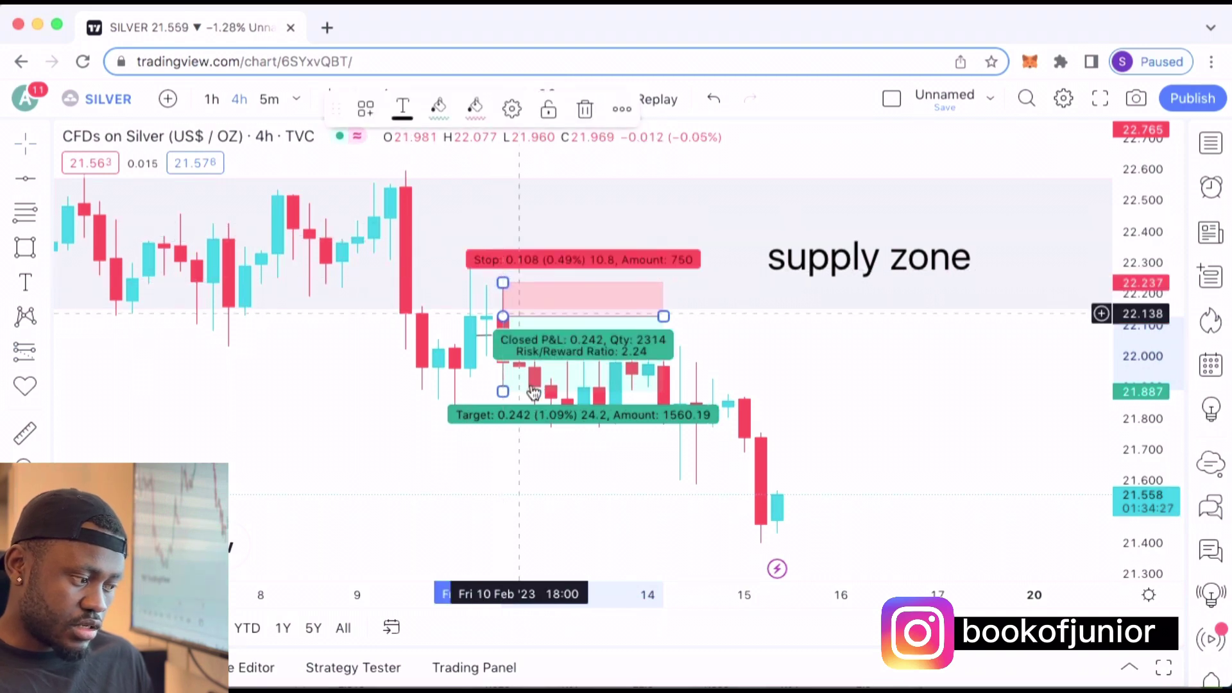
pyautogui.moveTo(502, 391); pyautogui.dragTo(504, 482)
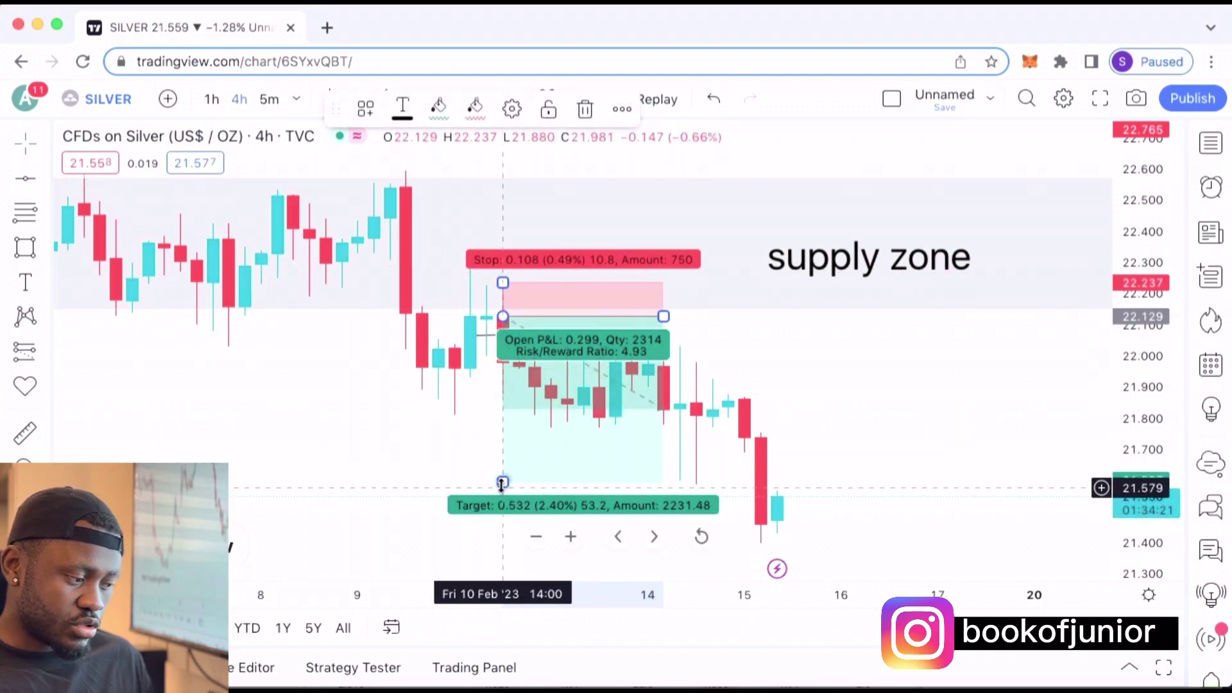
pyautogui.click(501, 486)
pyautogui.moveTo(501, 477)
pyautogui.mouseDown()
pyautogui.moveTo(503, 491)
pyautogui.moveTo(500, 481)
pyautogui.mouseUp()
pyautogui.click(417, 432)
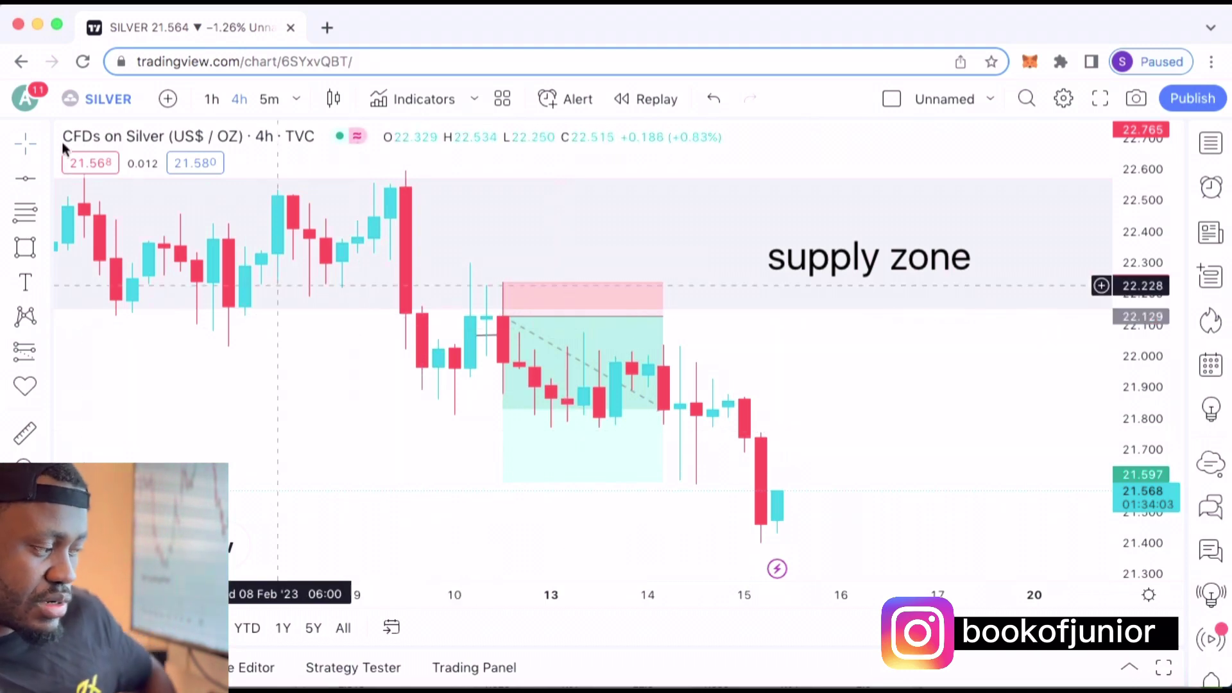
# Switch the chart to USDCHF on the daily timeframe
pyautogui.click(117, 98)
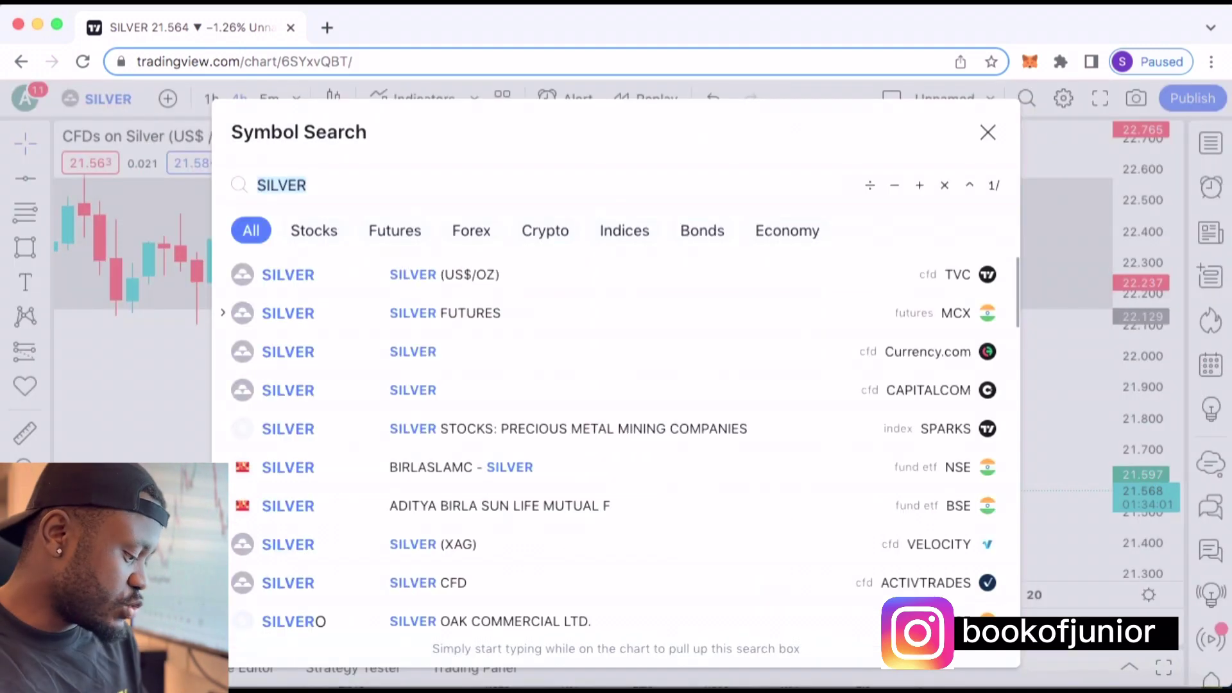
pyautogui.write('USDCHF')
pyautogui.press('Return')
pyautogui.hscroll(5, 736, 434)
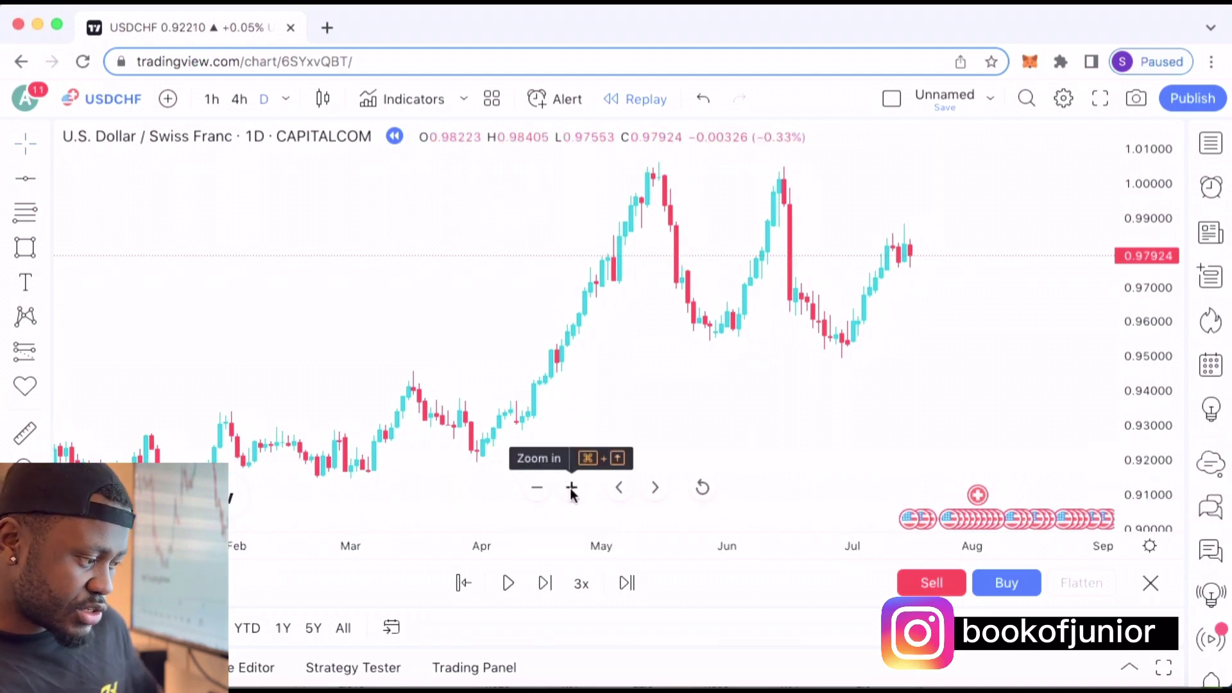
# Draw a demand zone rectangle from the 20 Apr '22 candle between 0.95360 and 0.94535, extended to 7 Oct '22
pyautogui.click(571, 488)
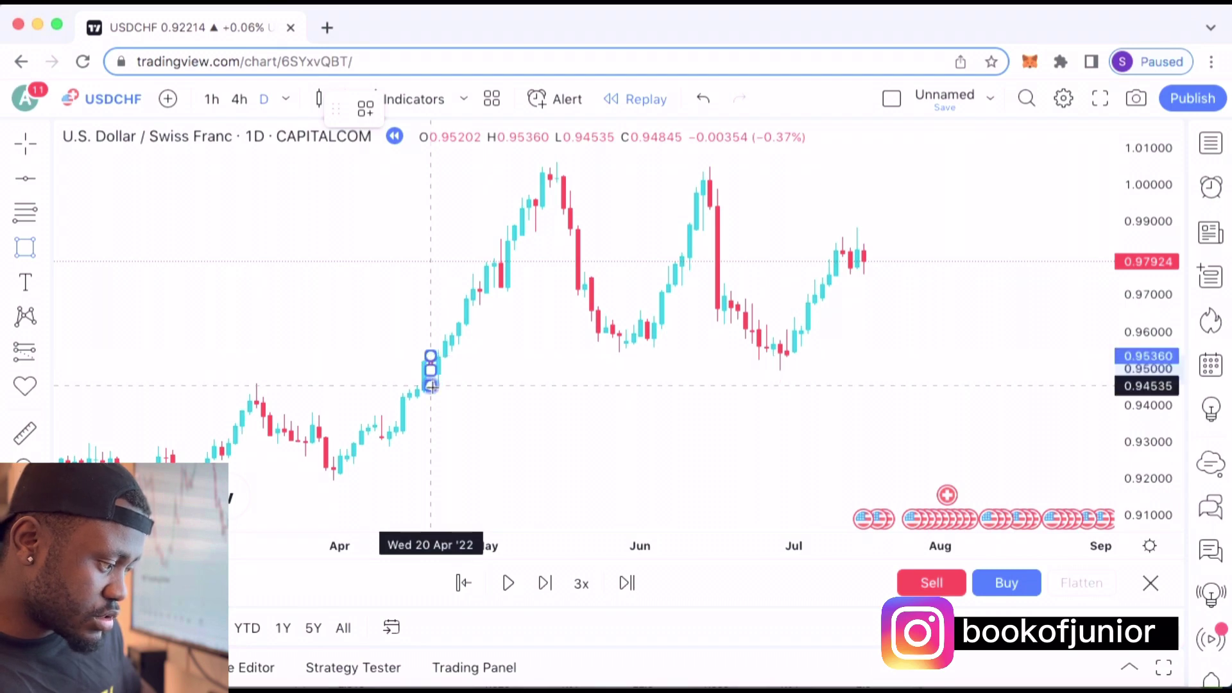
pyautogui.click(430, 387)
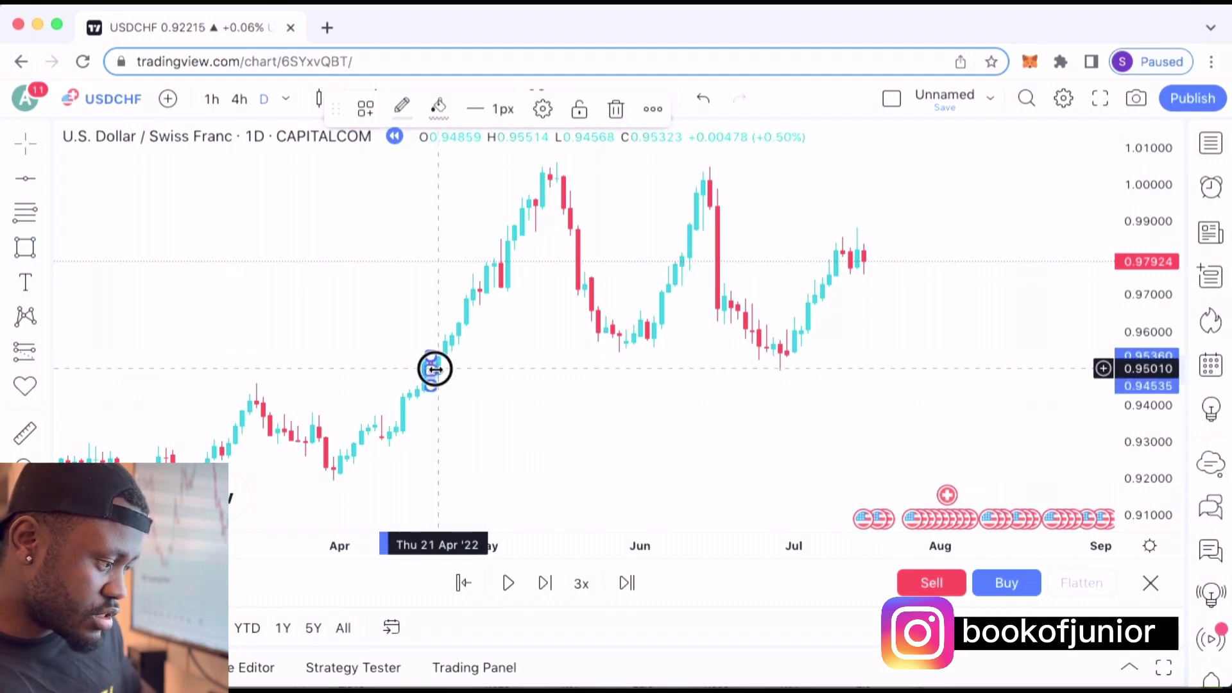
pyautogui.moveTo(435, 369); pyautogui.dragTo(1071, 392)
pyautogui.moveTo(739, 476); pyautogui.dragTo(558, 481)
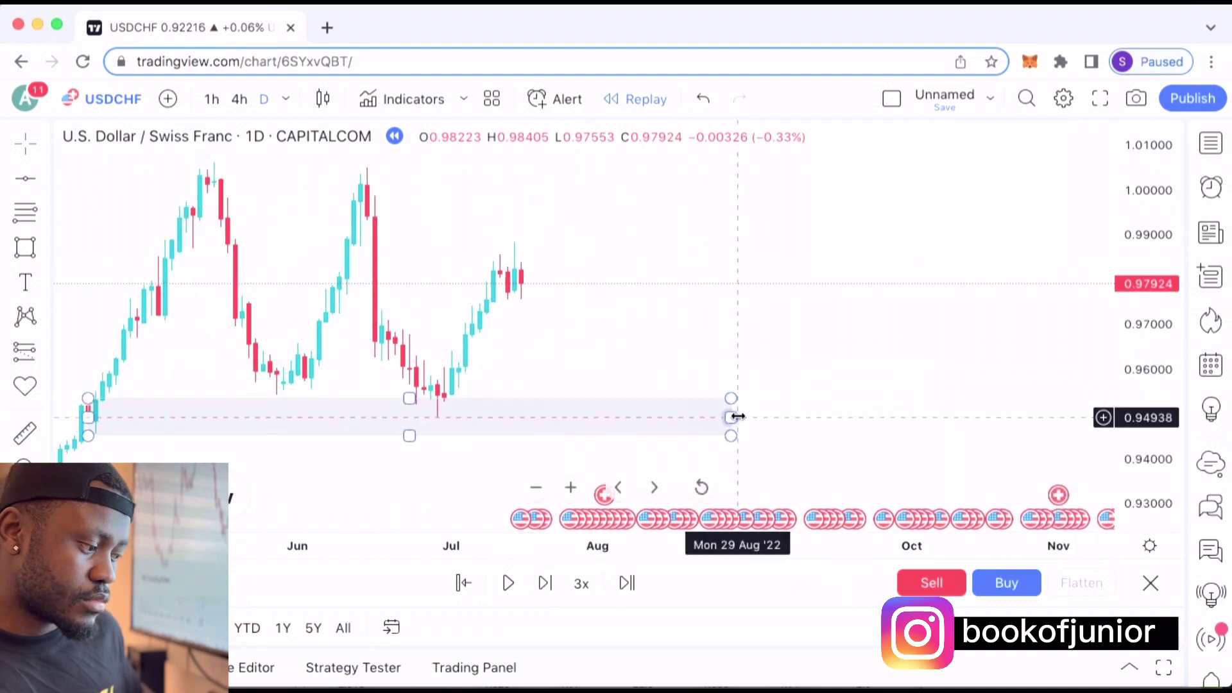
pyautogui.moveTo(738, 417); pyautogui.dragTo(941, 402)
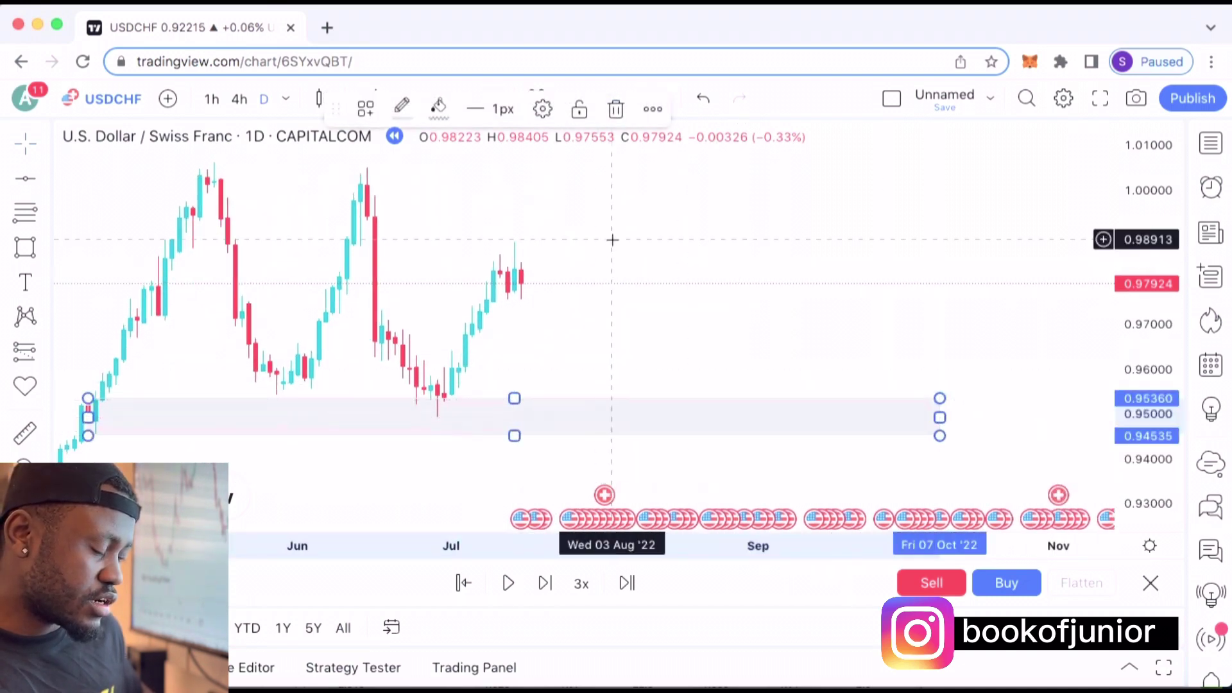
# Draw a supply zone rectangle from the 16 May '22 candle between 1.00638 and 1.00059, extended to early November 2022
pyautogui.moveTo(682, 283); pyautogui.dragTo(841, 296)
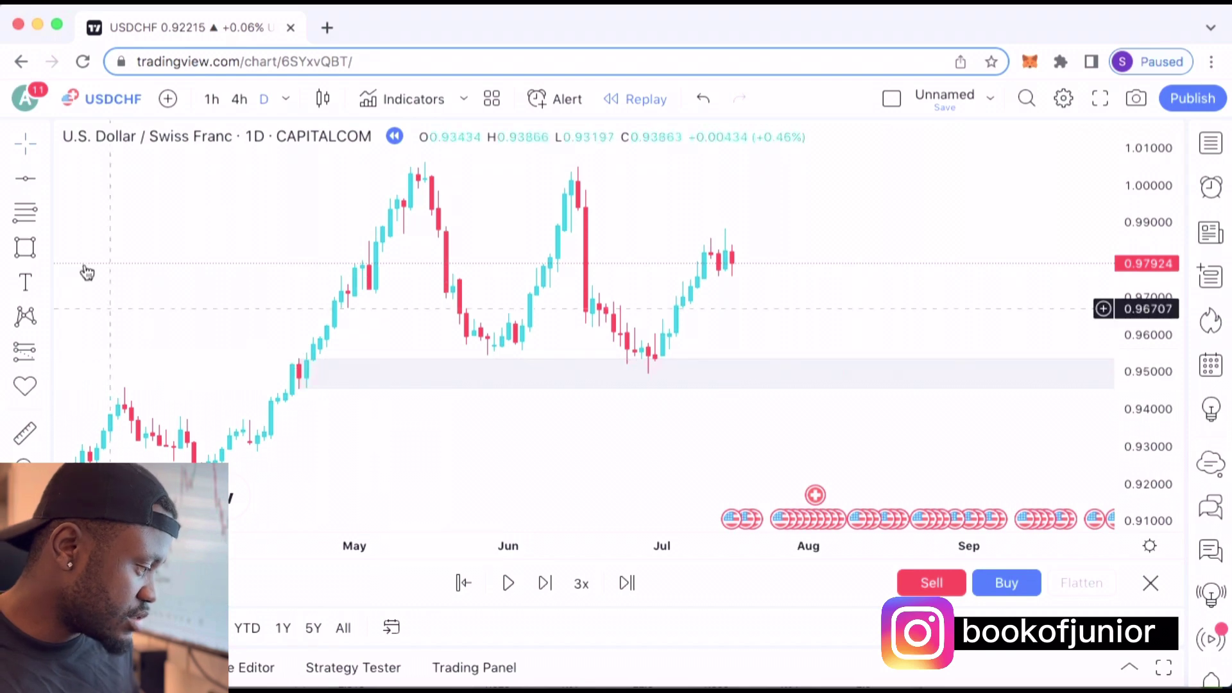
pyautogui.click(24, 251)
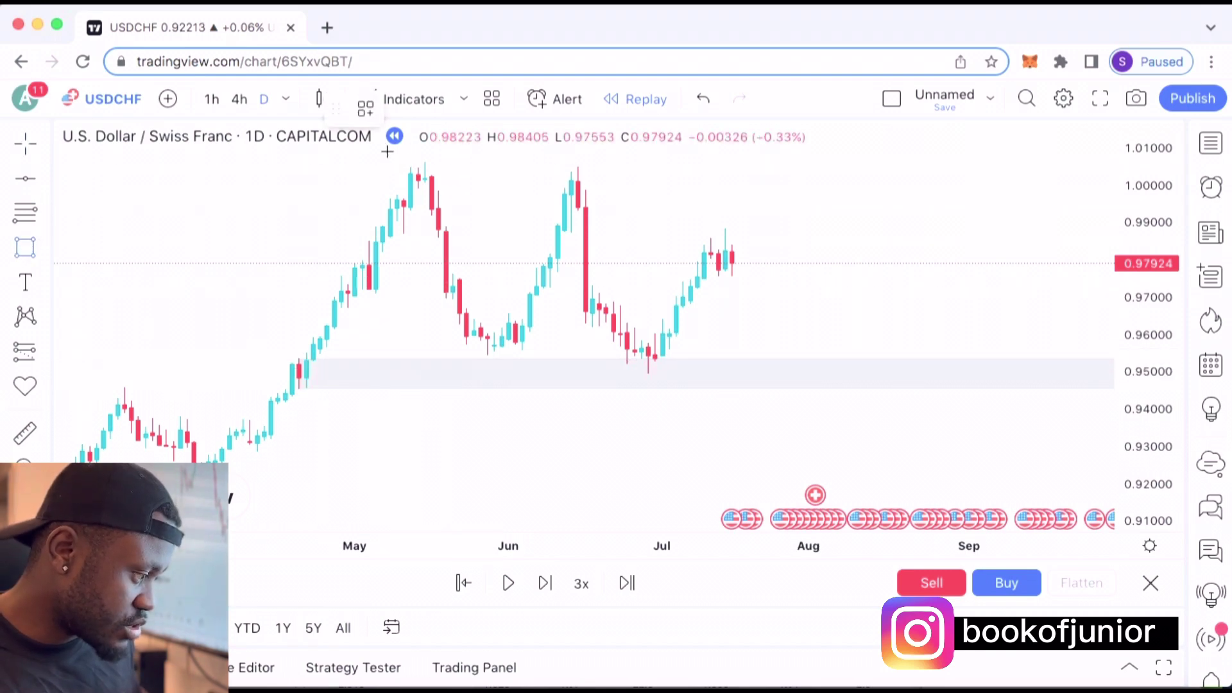
pyautogui.click(424, 162)
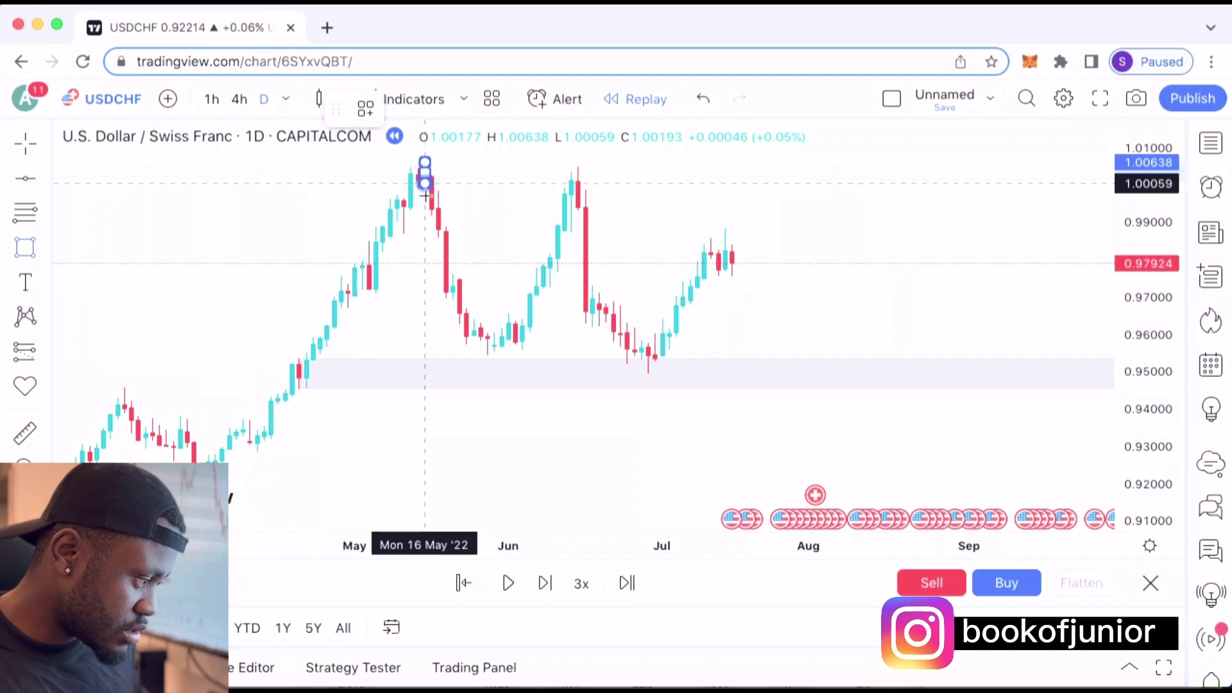
pyautogui.click(425, 190)
pyautogui.moveTo(448, 175)
pyautogui.mouseDown()
pyautogui.moveTo(1034, 143)
pyautogui.moveTo(1068, 172)
pyautogui.mouseUp()
pyautogui.moveTo(845, 239); pyautogui.dragTo(652, 310)
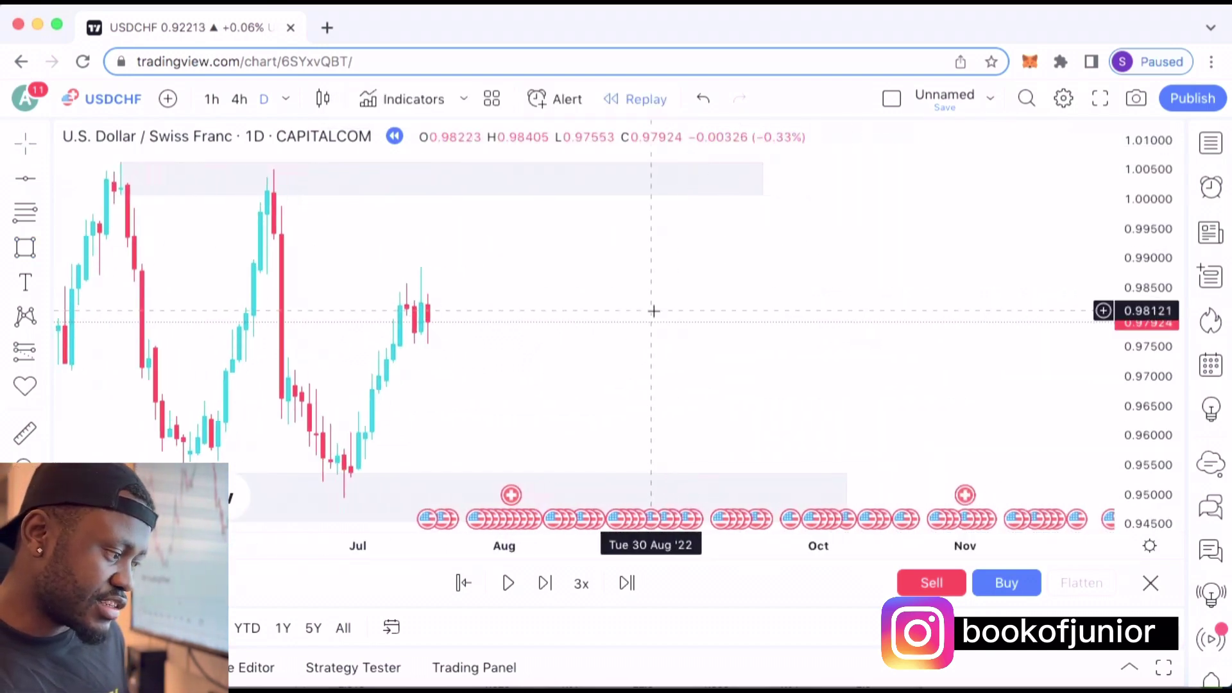
pyautogui.click(759, 176)
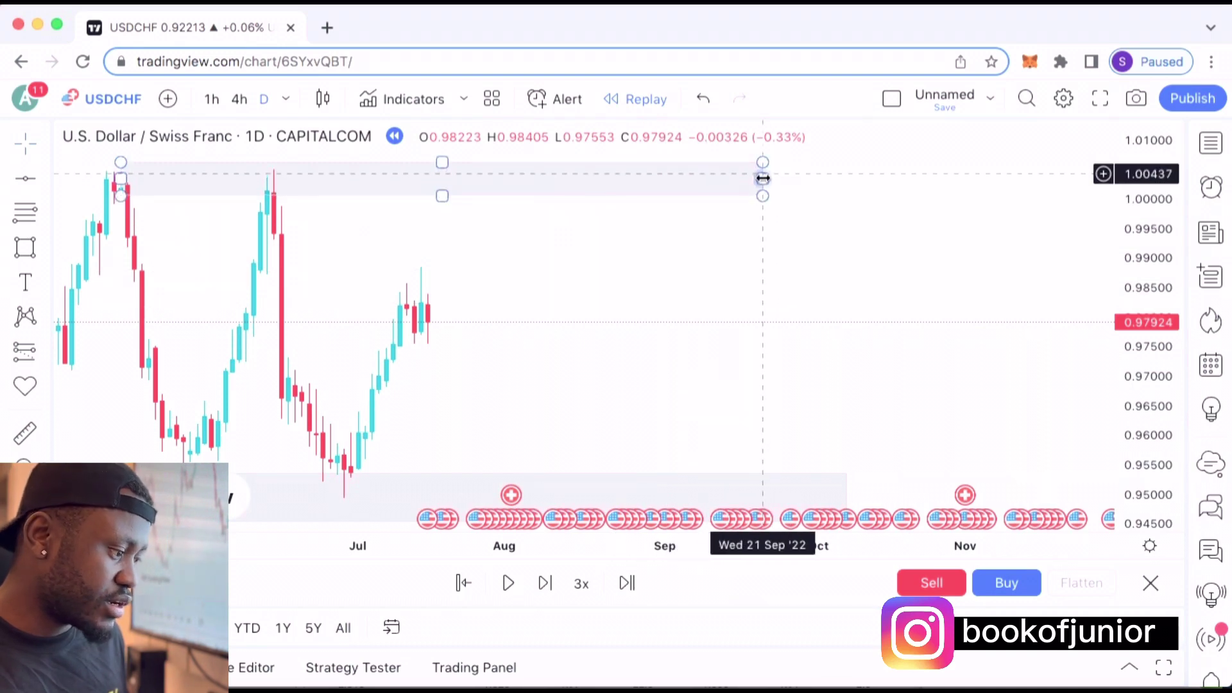
pyautogui.moveTo(762, 179); pyautogui.dragTo(1002, 181)
pyautogui.click(649, 265)
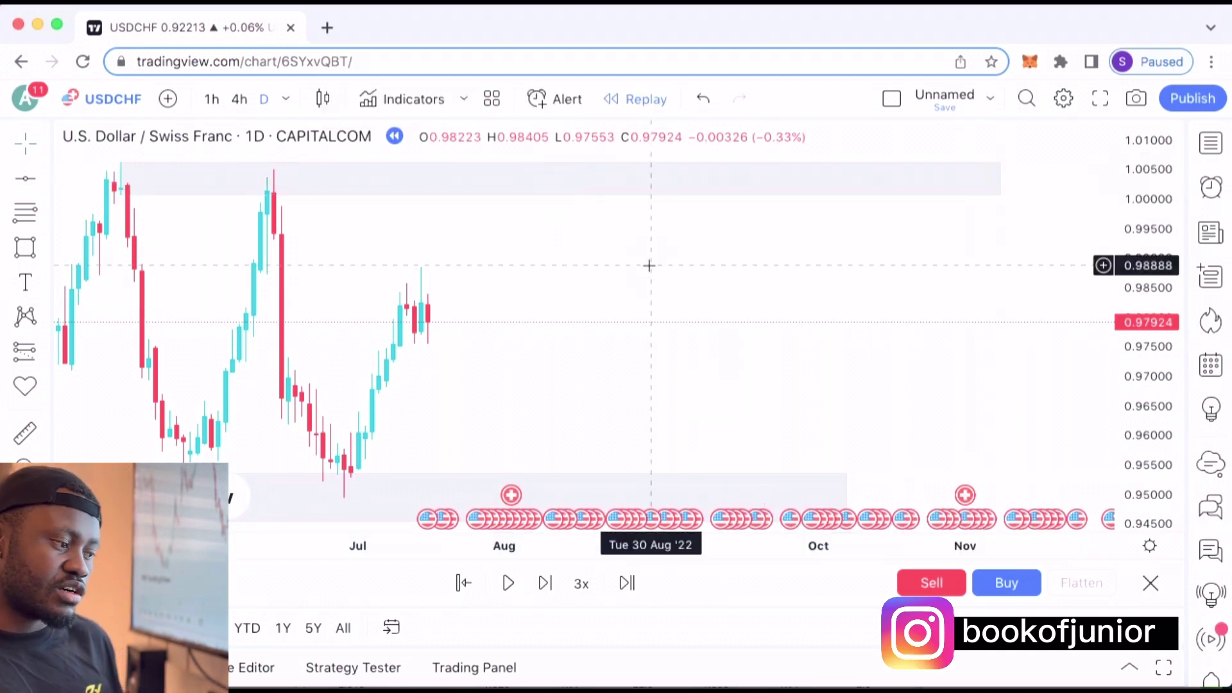
# Draw a second demand zone rectangle from about 30 Jun '22 between 0.96048 and 0.95406, extended to mid-December 2022
pyautogui.moveTo(651, 265); pyautogui.dragTo(869, 288)
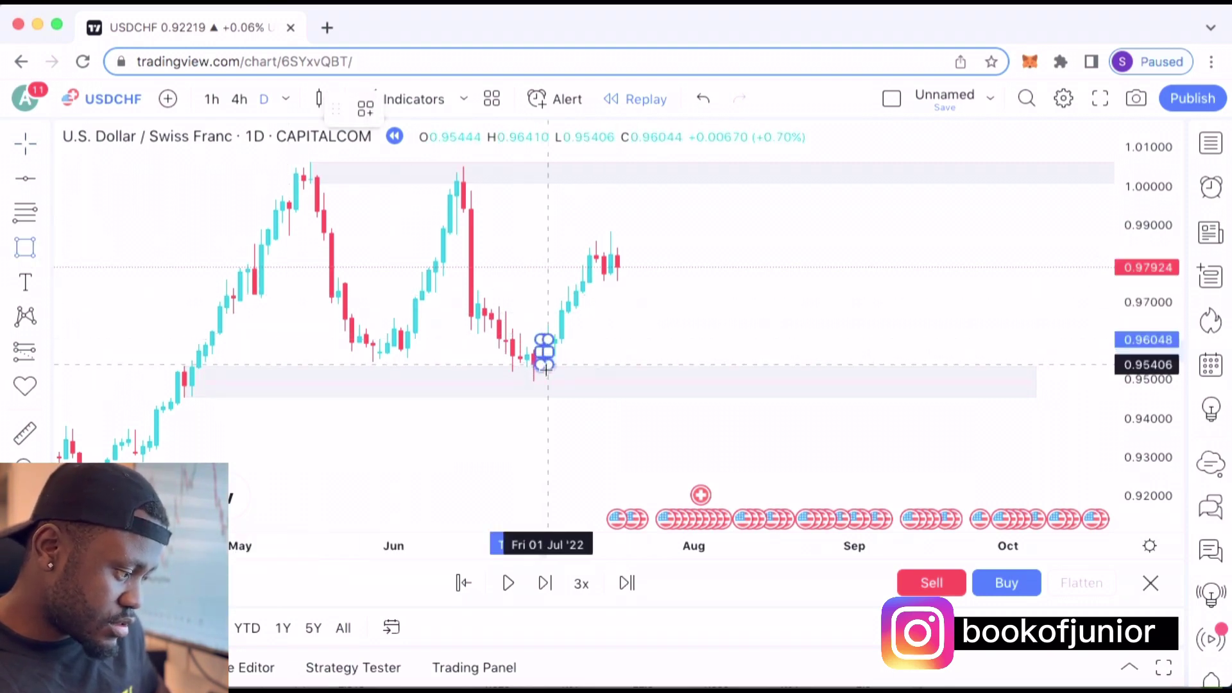
pyautogui.moveTo(545, 366); pyautogui.dragTo(1103, 372)
pyautogui.moveTo(995, 417); pyautogui.dragTo(695, 519)
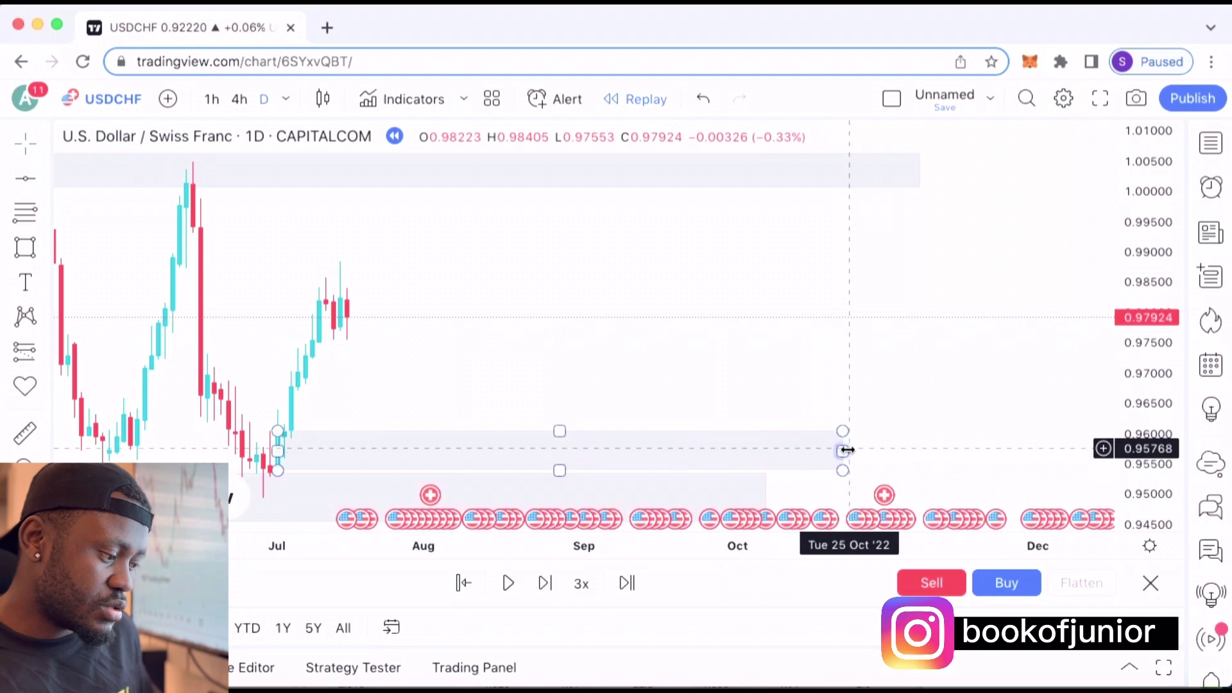
pyautogui.moveTo(846, 451); pyautogui.dragTo(1109, 451)
pyautogui.click(630, 350)
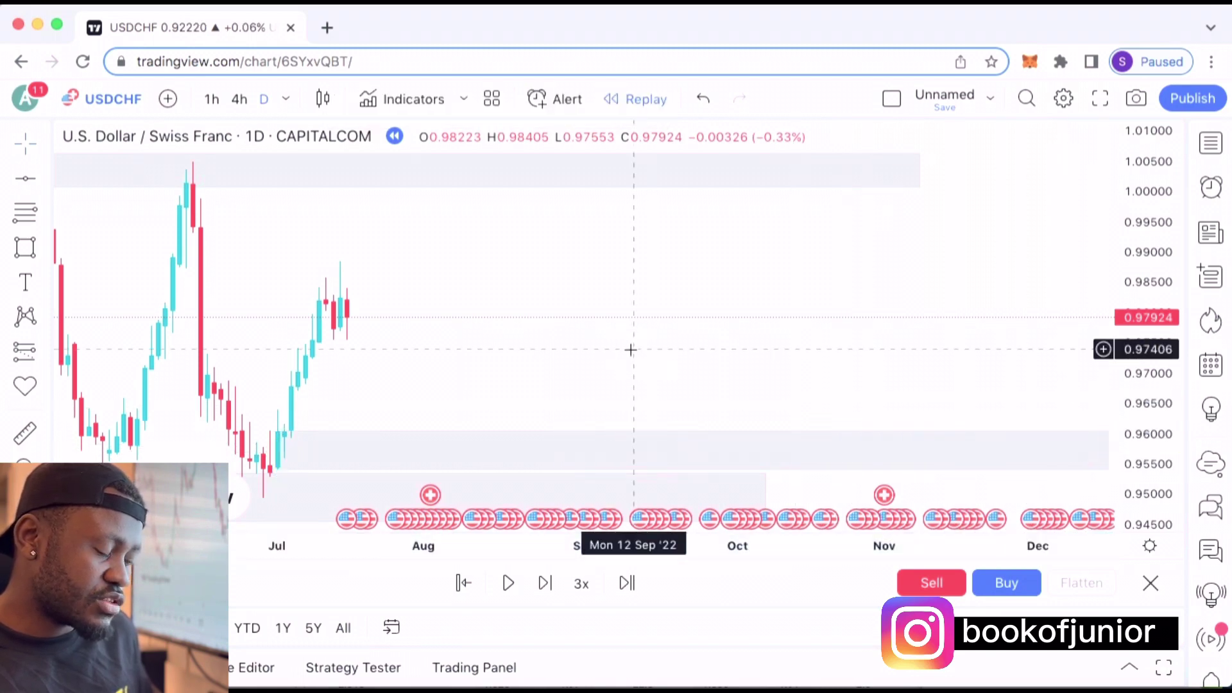
# Play the bar replay forward in two stages to late October 2022, pausing after price reacts at the supply zone
pyautogui.moveTo(631, 350); pyautogui.dragTo(928, 335)
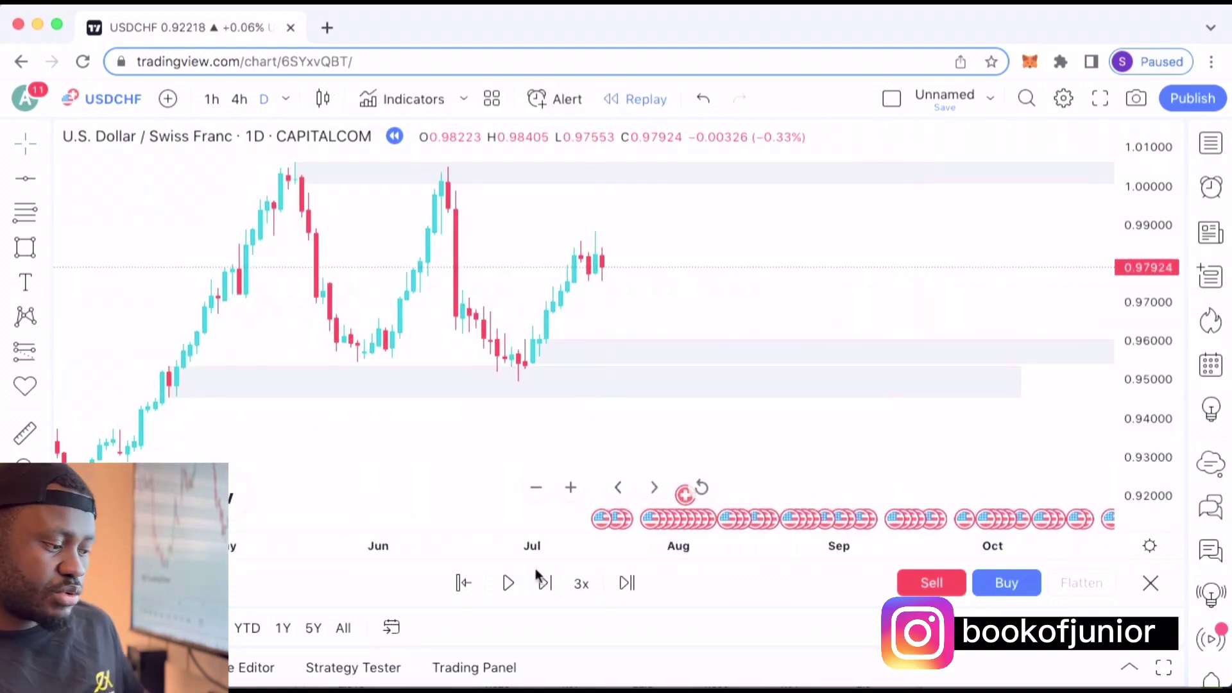
pyautogui.click(507, 583)
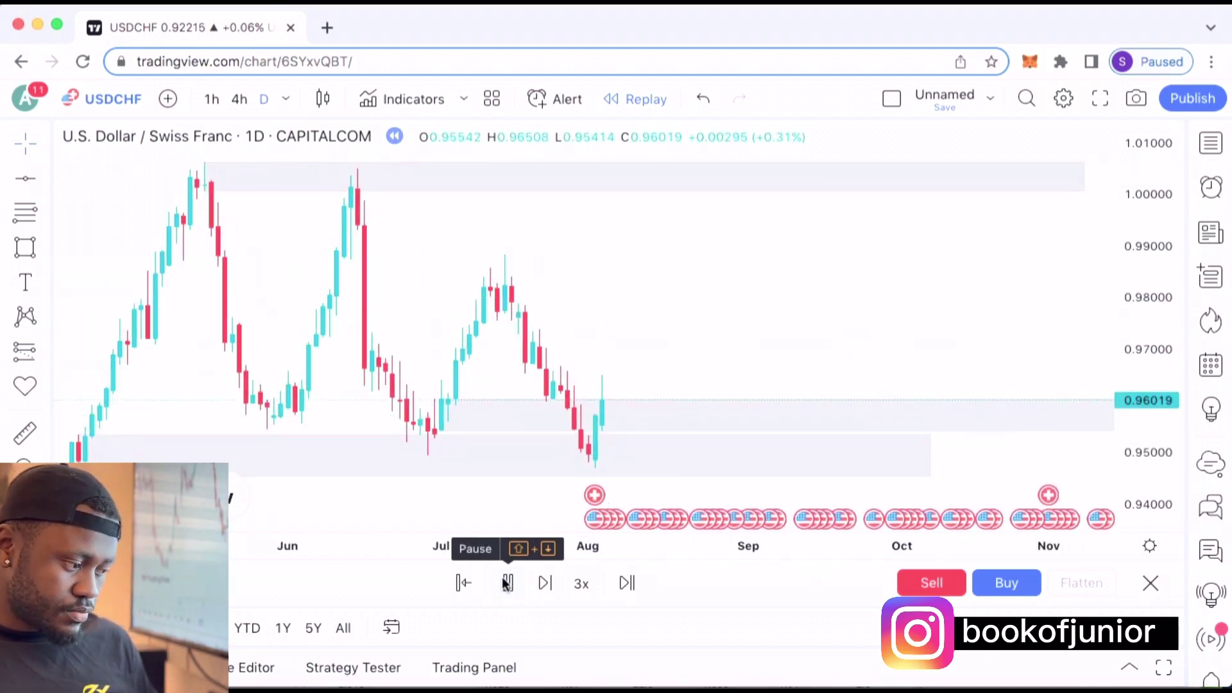
pyautogui.click(507, 583)
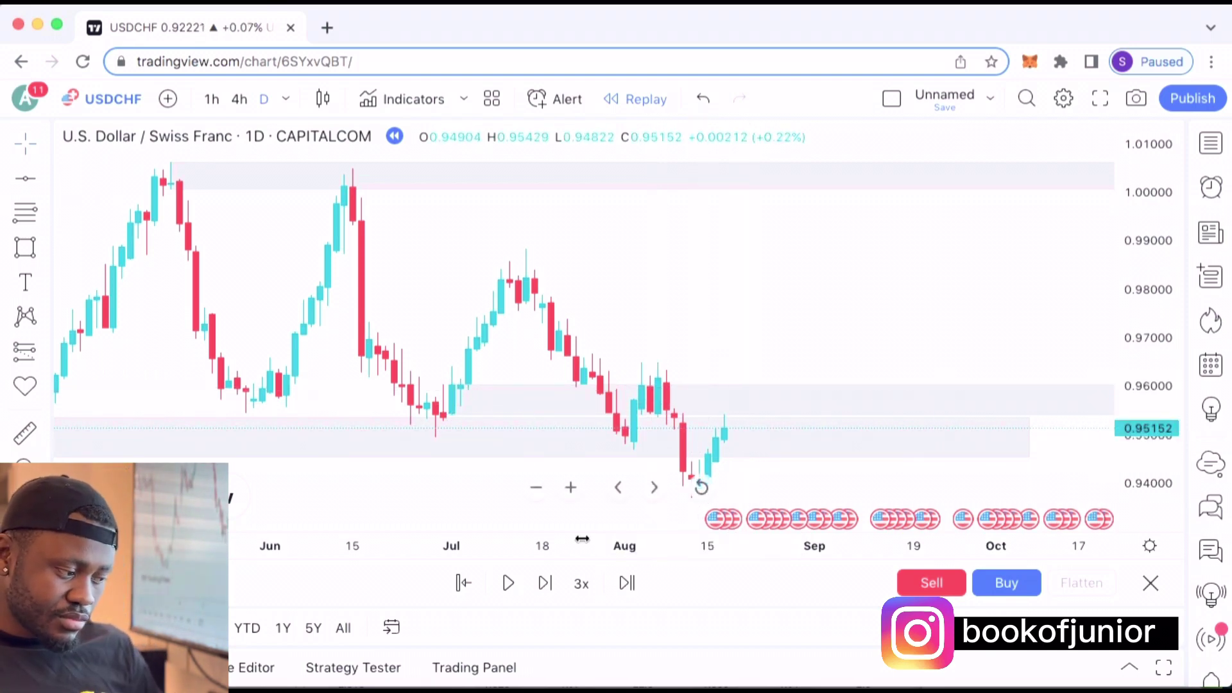
pyautogui.click(508, 584)
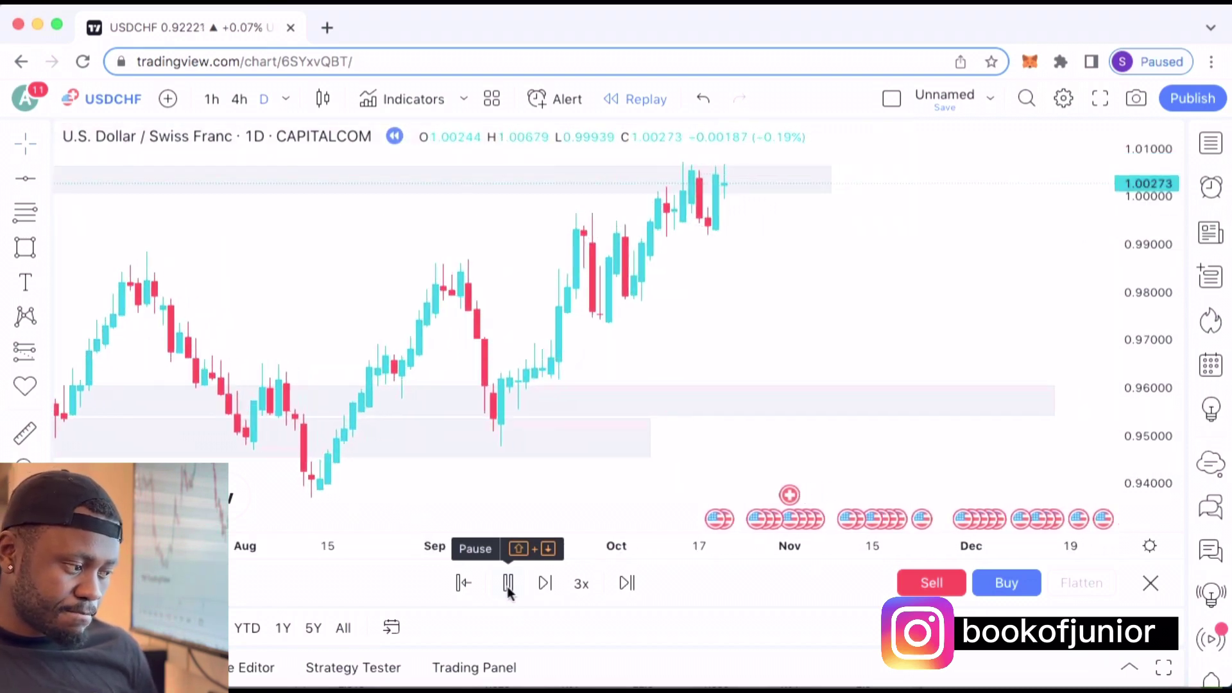
pyautogui.click(508, 589)
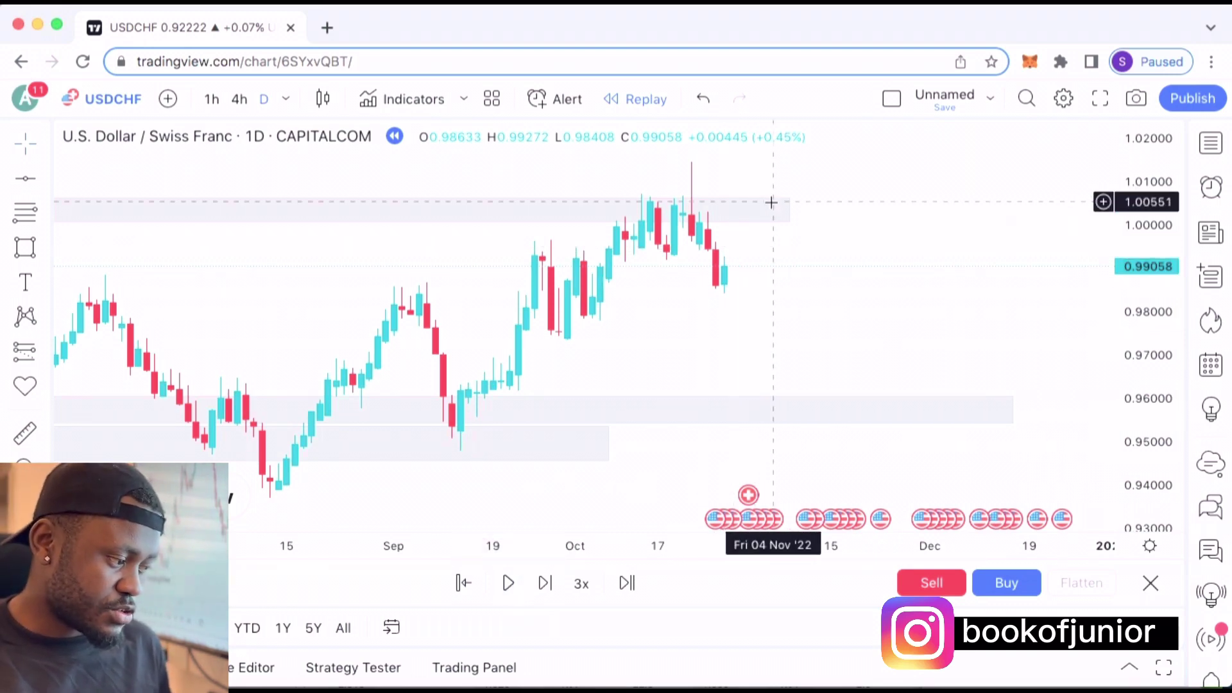
# Extend the end of the supply zone to 12 Dec '22 and the end of the lower demand zone to 20 Dec '22
pyautogui.moveTo(792, 209); pyautogui.dragTo(988, 212)
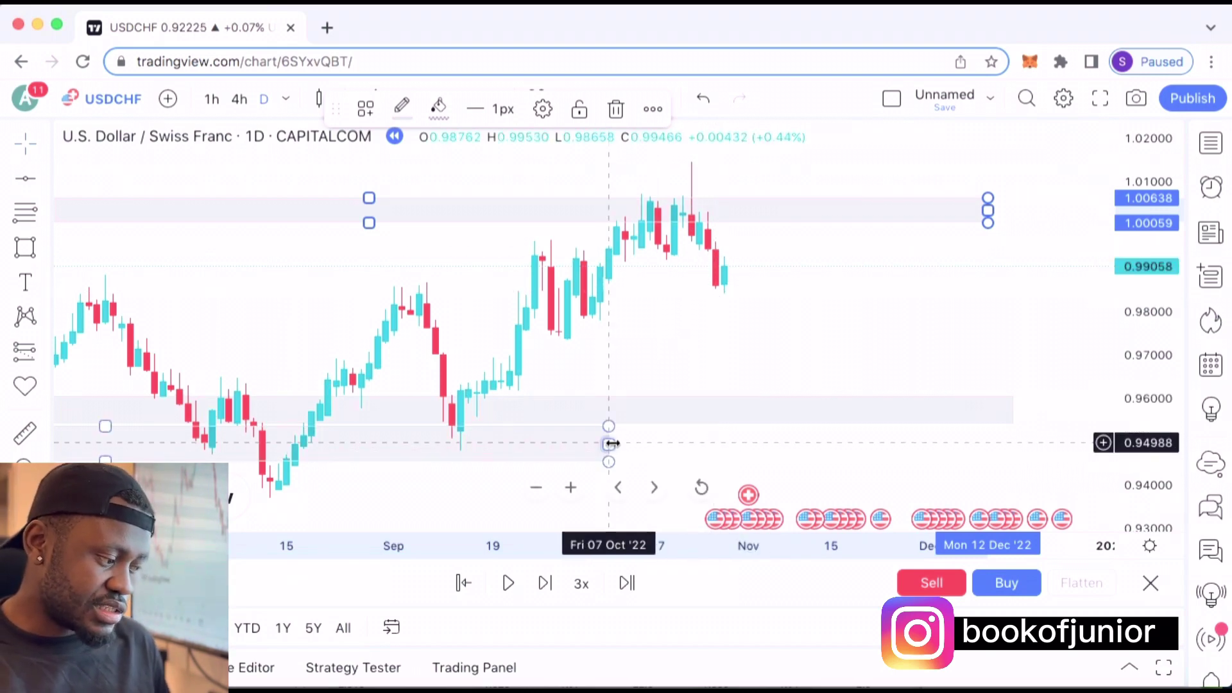
pyautogui.moveTo(608, 443); pyautogui.dragTo(1038, 444)
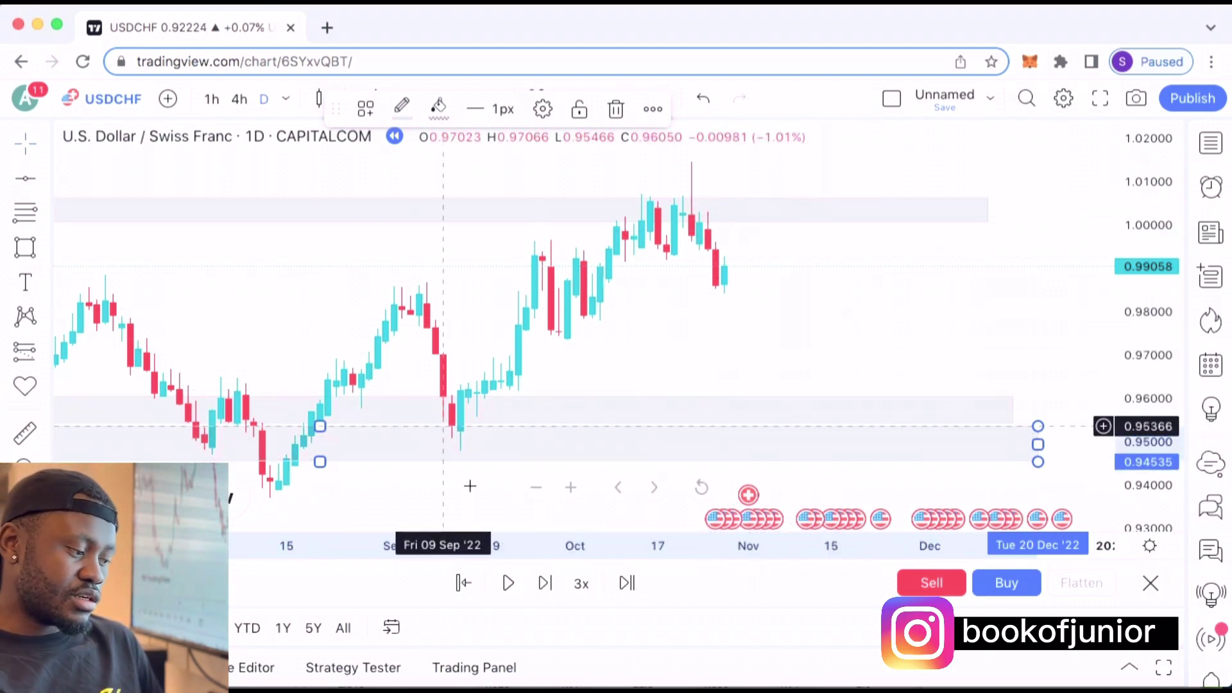
# Play the replay to 9 Nov '22 and place a short position from 7 Nov: entry 0.99744, stop 1.01441, target 0.94387, extended into January 2023
pyautogui.click(507, 583)
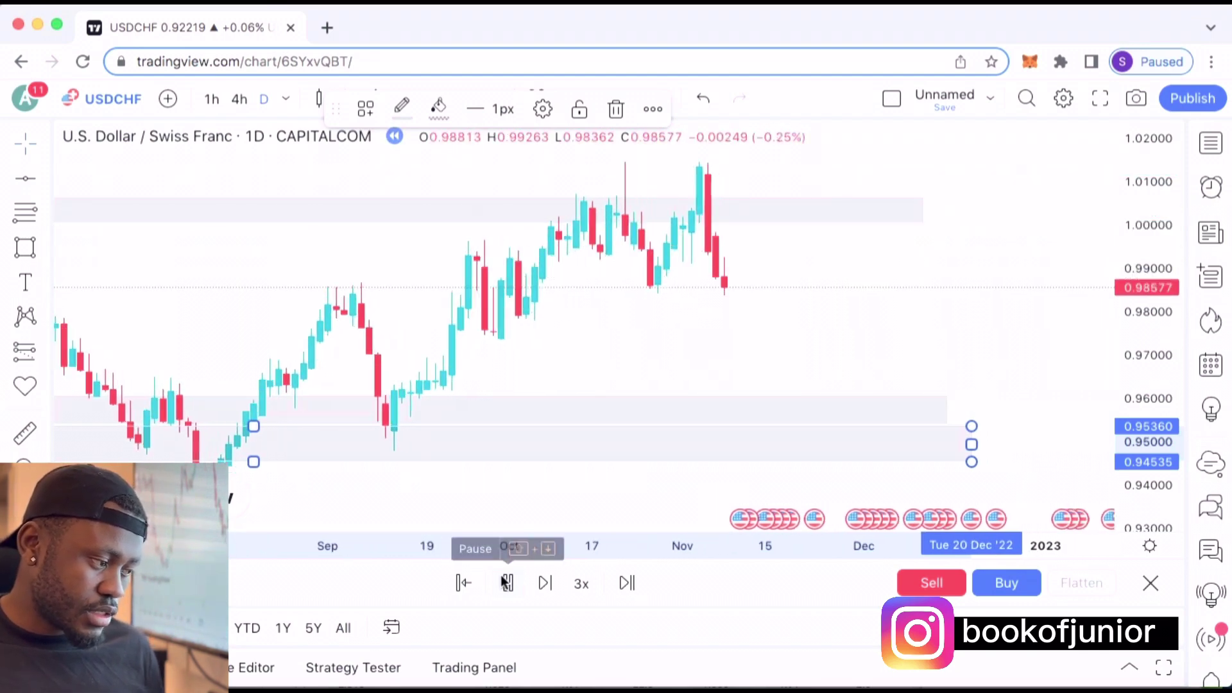
pyautogui.click(506, 583)
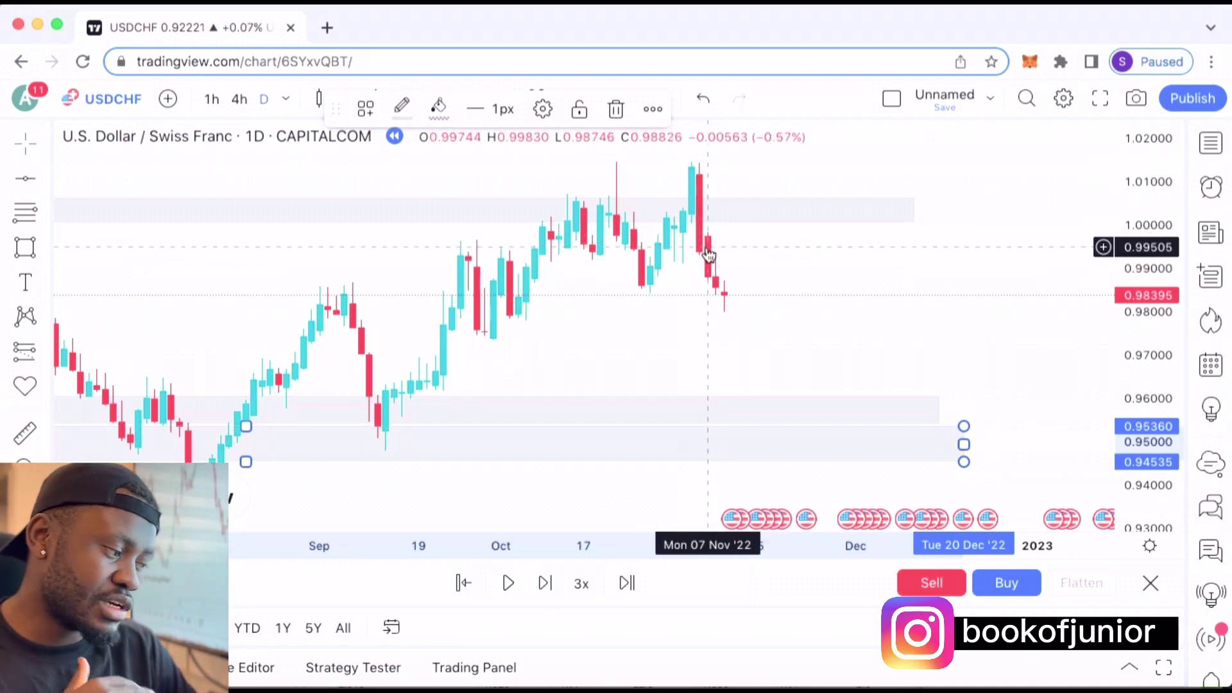
pyautogui.click(22, 358)
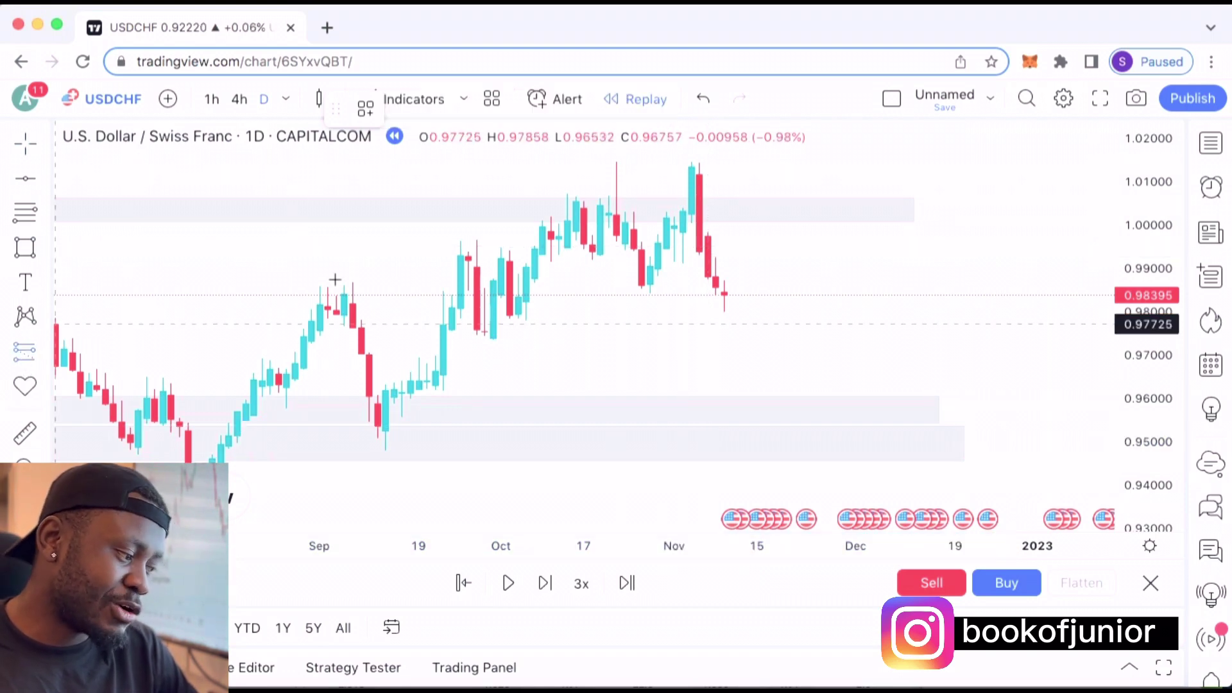
pyautogui.click(708, 237)
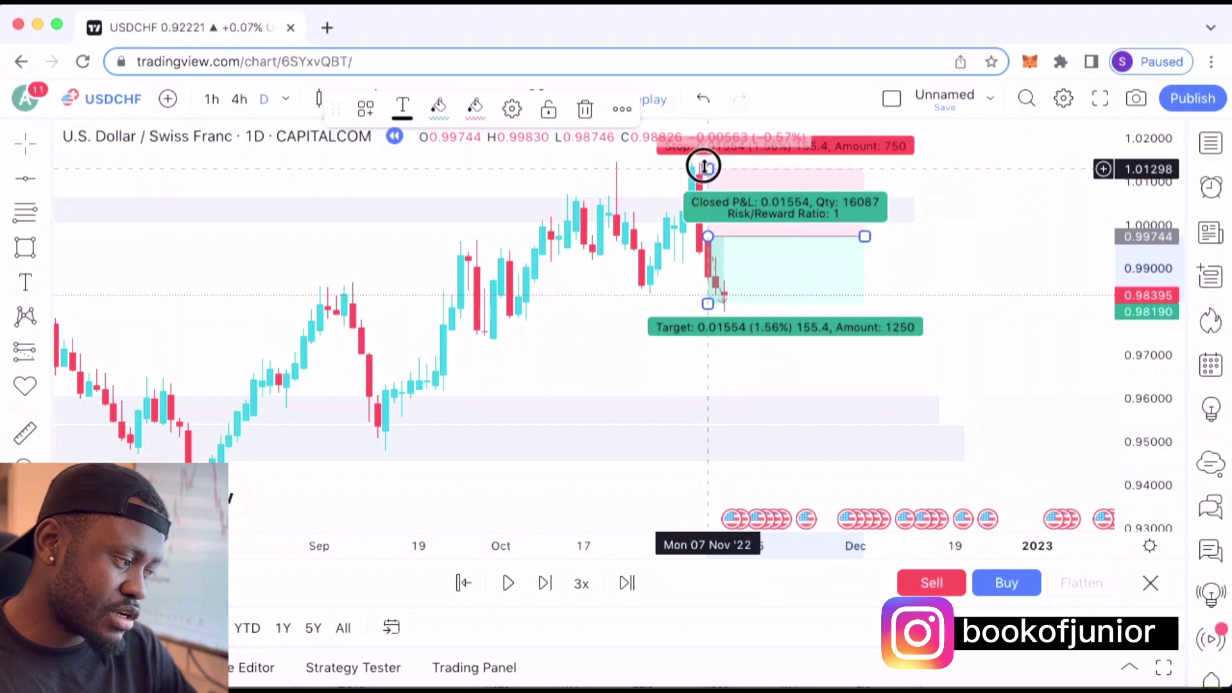
pyautogui.moveTo(705, 166); pyautogui.dragTo(708, 163)
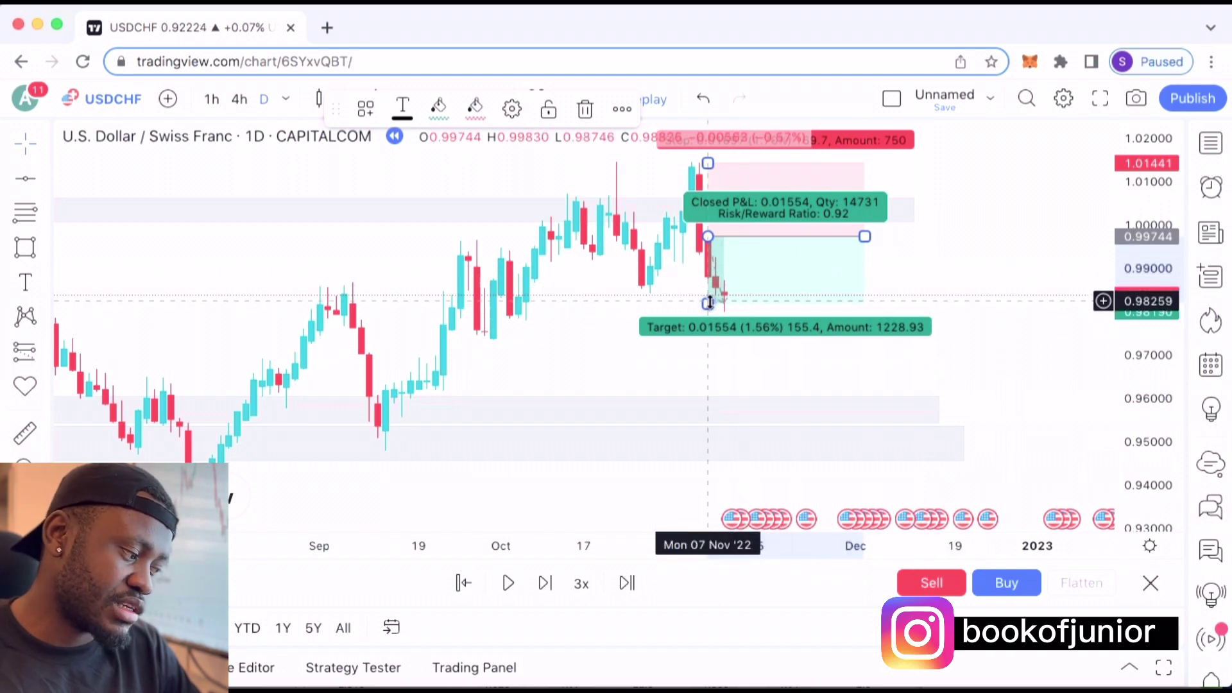
pyautogui.moveTo(708, 303); pyautogui.dragTo(748, 475)
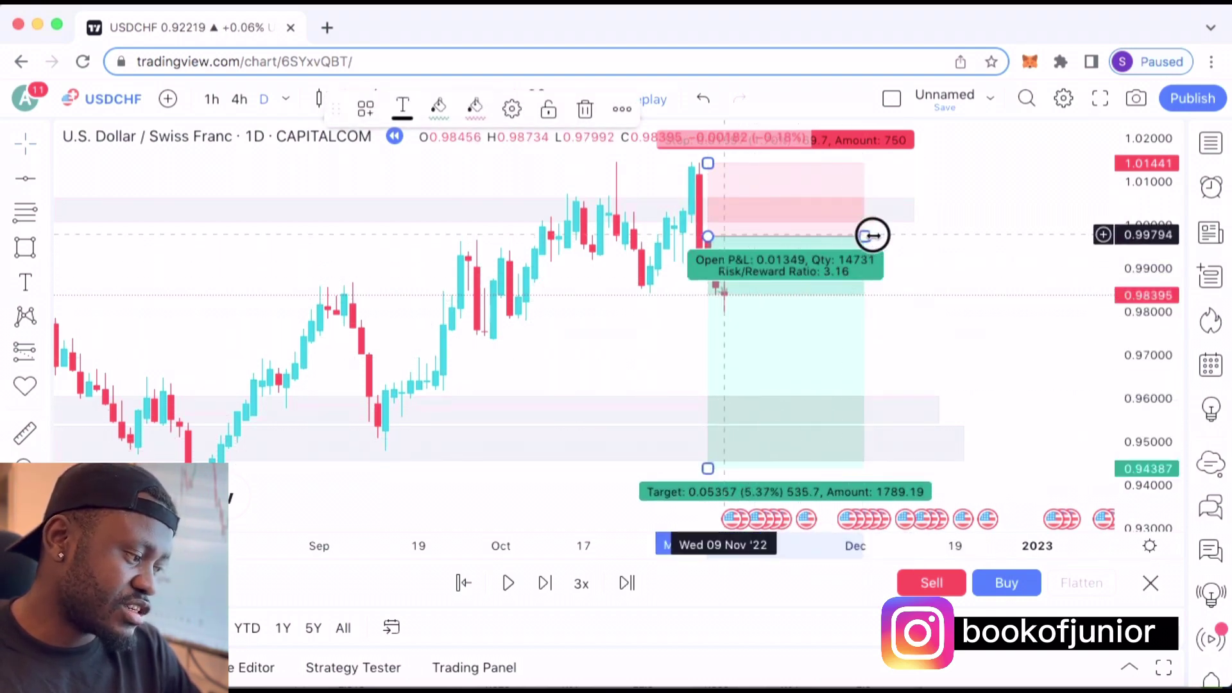
pyautogui.moveTo(873, 236); pyautogui.dragTo(1081, 239)
# Play the bar replay forward to late November 2022, pausing after price reaches the short position's target
pyautogui.click(679, 325)
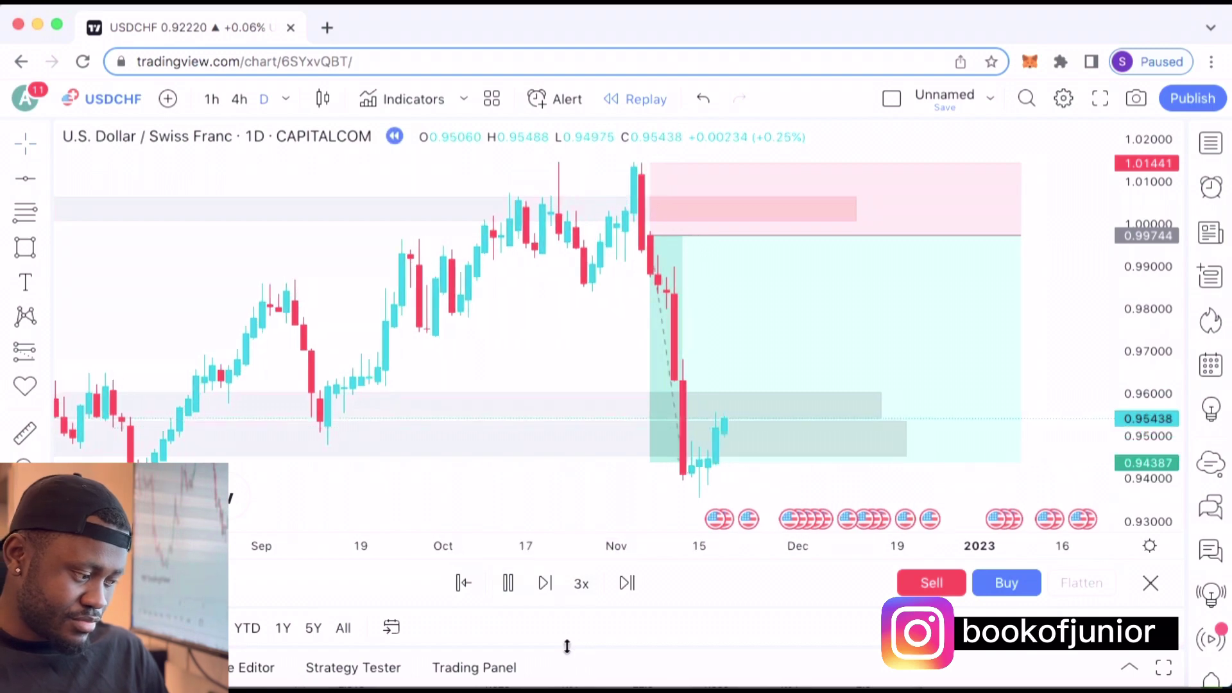
pyautogui.click(509, 583)
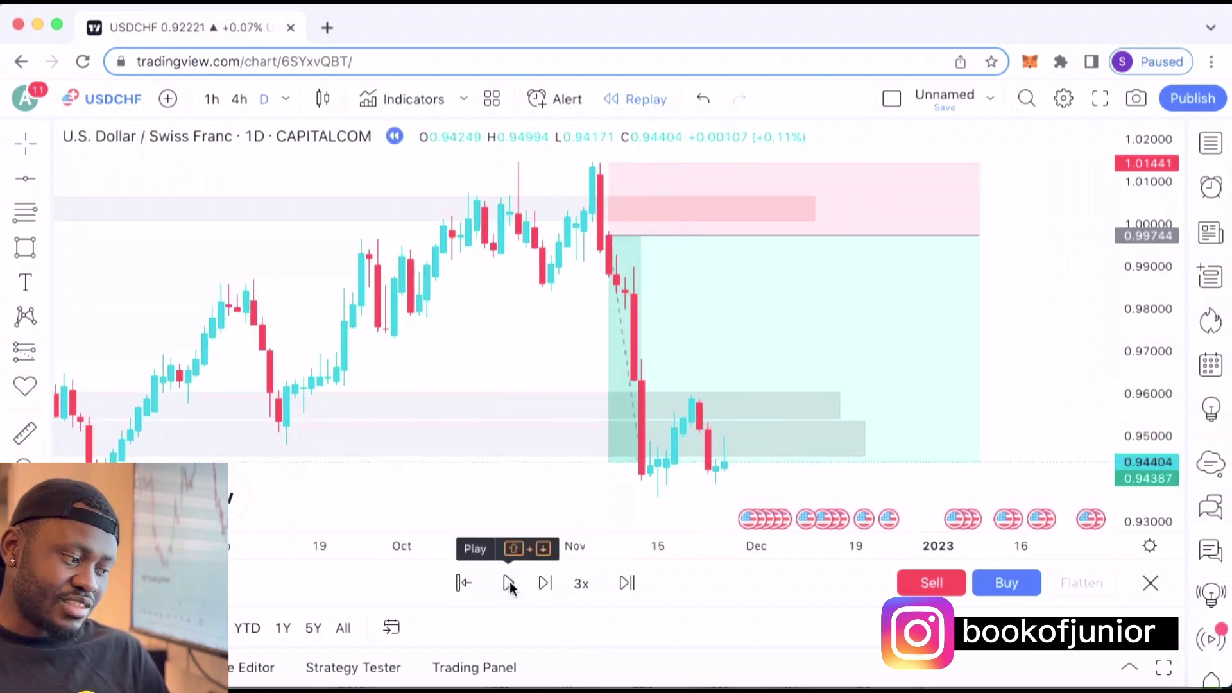
# Load the OANDA EURUSD chart and set its timeframe to 1 hour
pyautogui.click(726, 393)
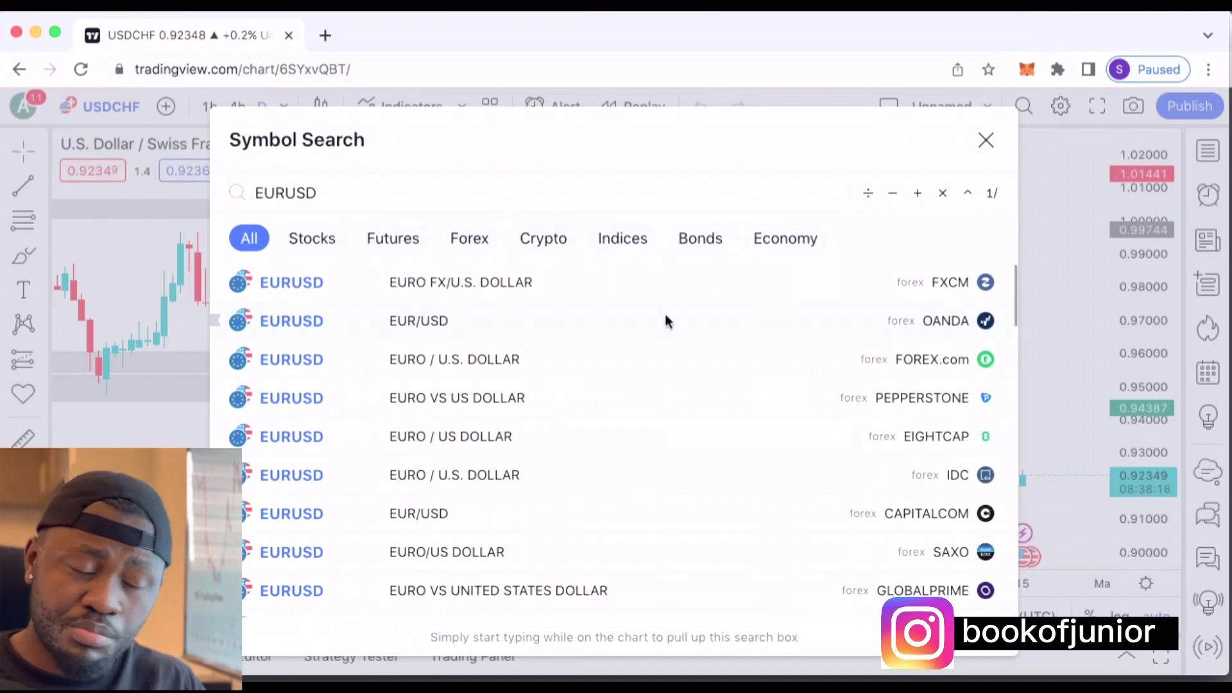
pyautogui.click(666, 321)
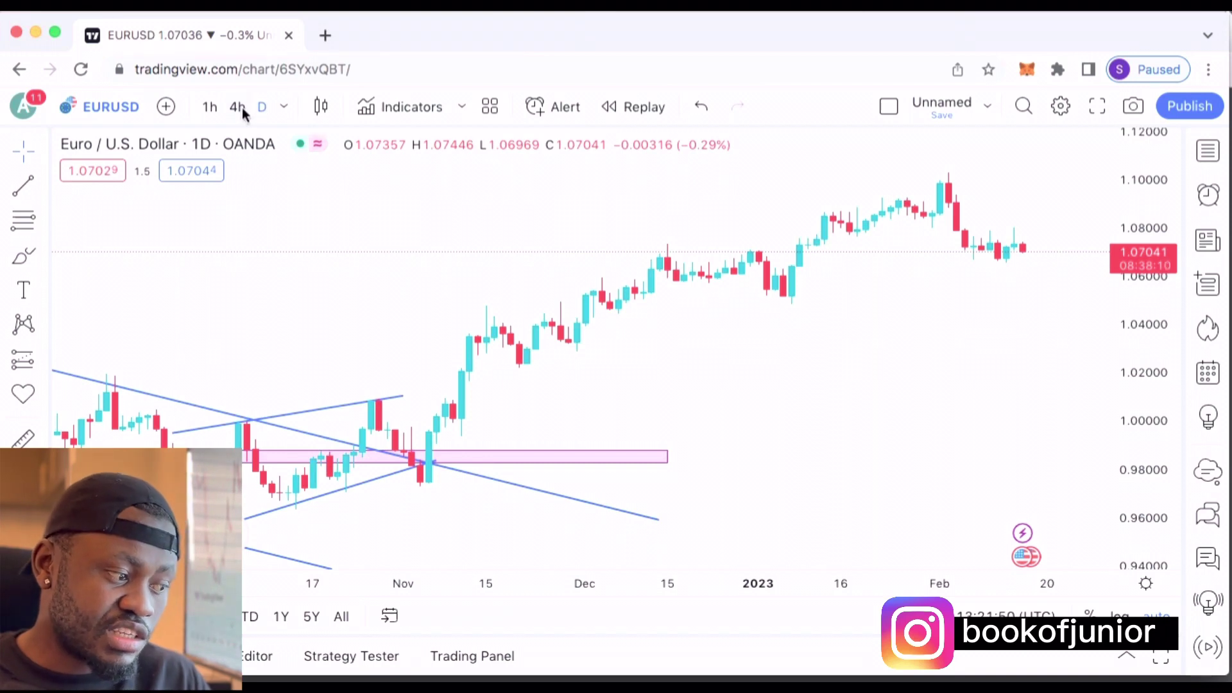
pyautogui.click(210, 107)
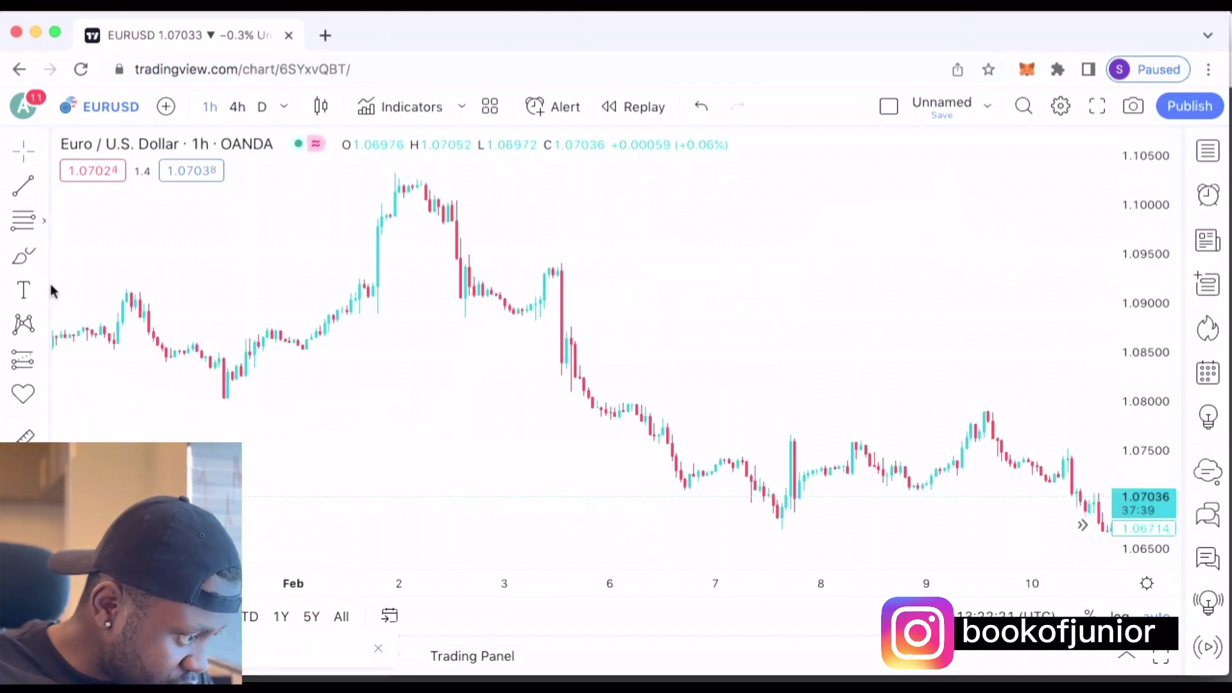
# Draw a supply zone rectangle from 6 Feb '23 00:00 between 1.08007 and 1.07812, ending on 7 Feb '23
pyautogui.click(42, 257)
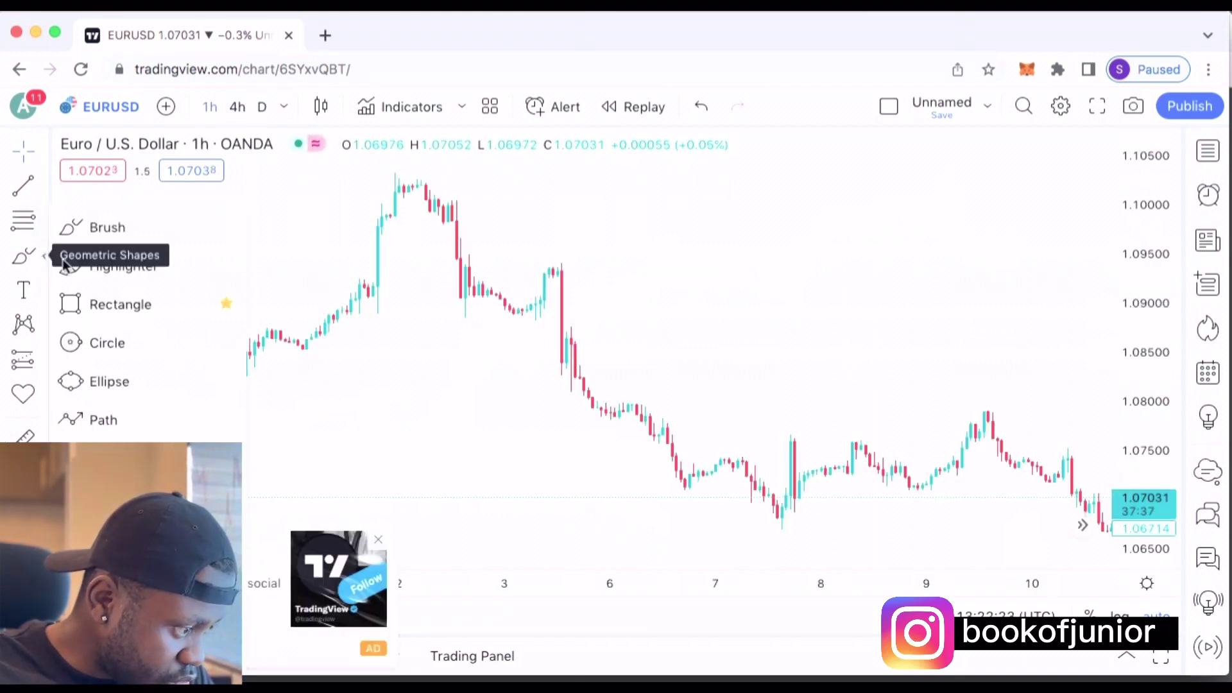
pyautogui.click(141, 304)
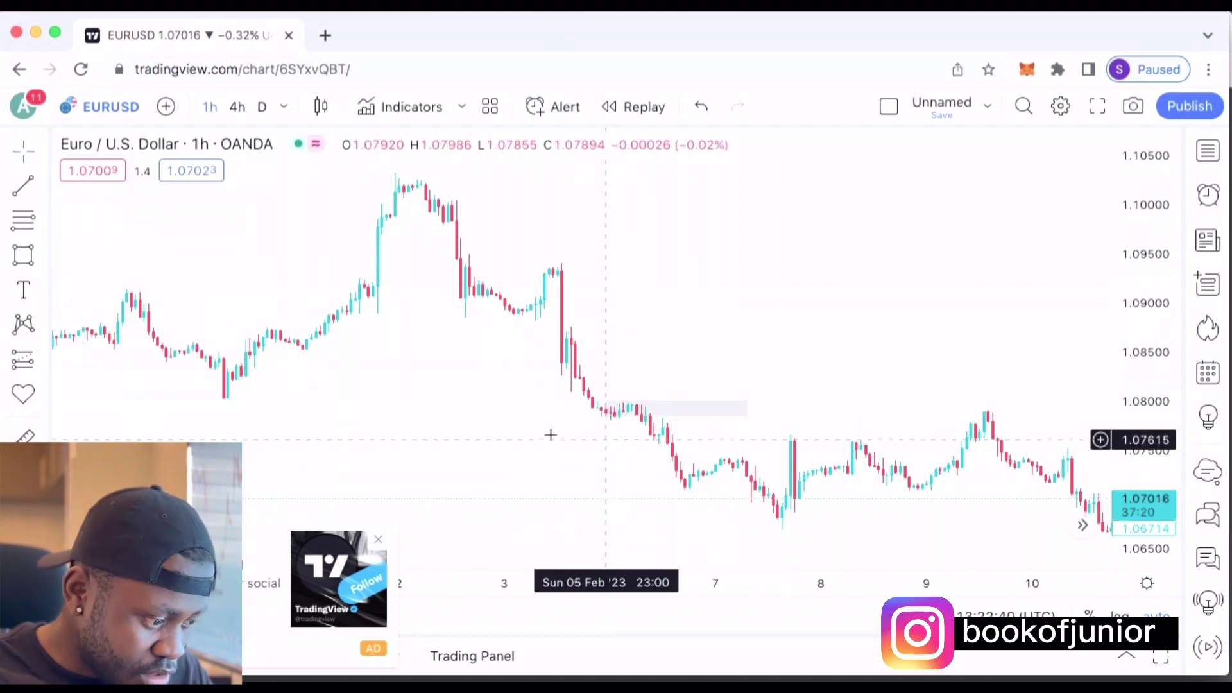
pyautogui.click(619, 415)
pyautogui.moveTo(607, 416); pyautogui.dragTo(609, 423)
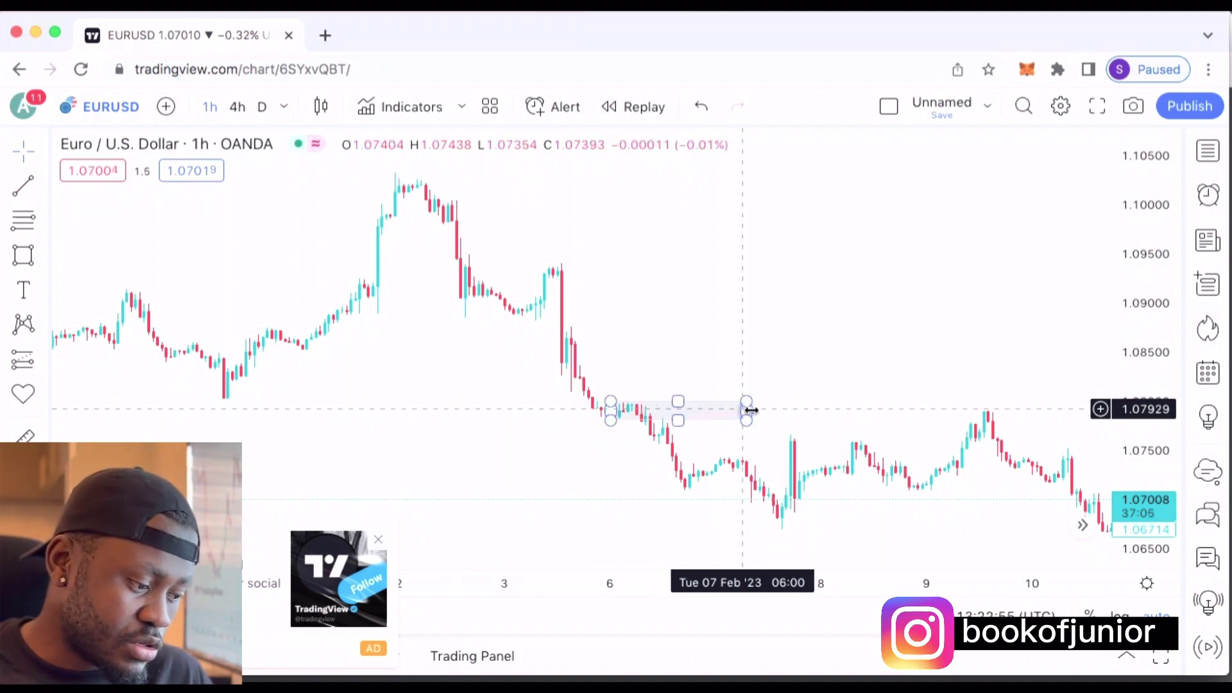
# Extend the end of the supply zone rectangle to 16 Feb '23 03:00, past the latest candle
pyautogui.moveTo(745, 410); pyautogui.dragTo(1111, 385)
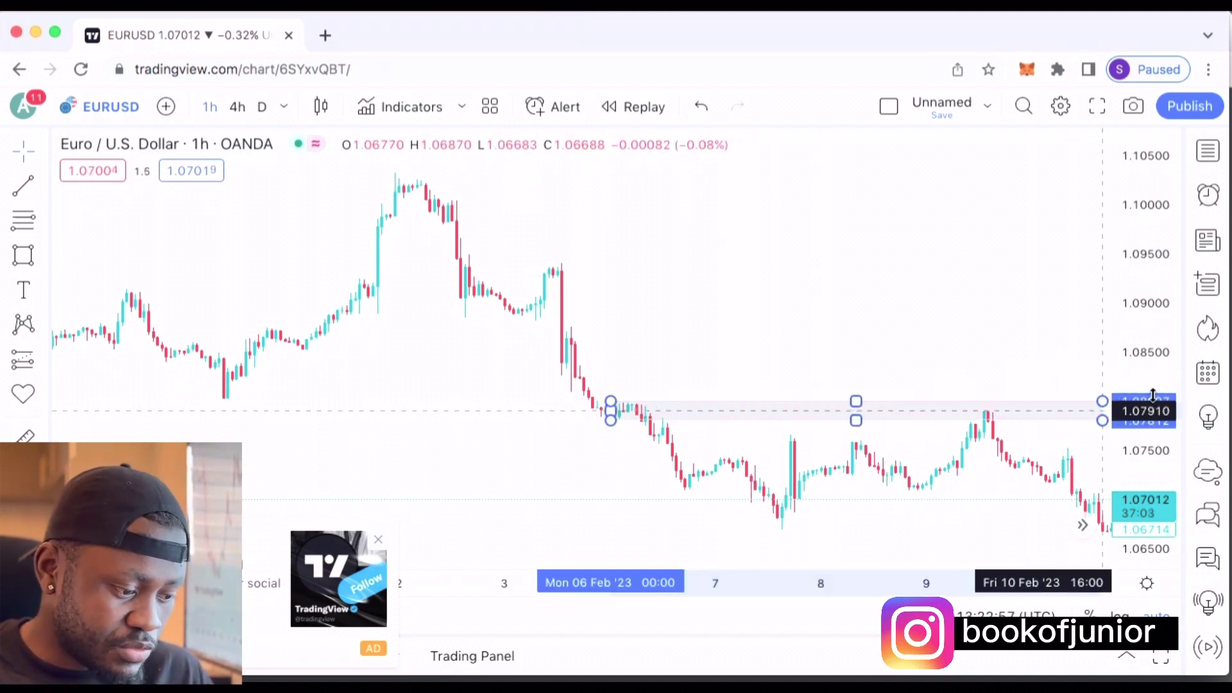
pyautogui.moveTo(935, 378); pyautogui.dragTo(674, 387)
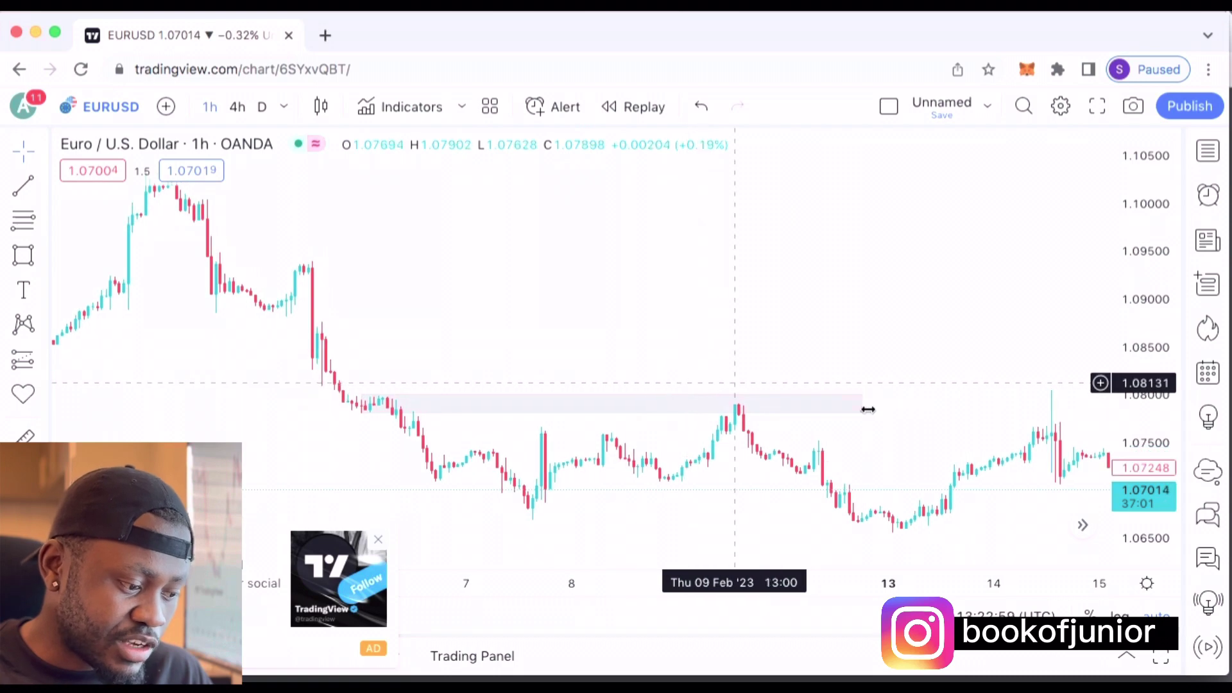
pyautogui.click(869, 409)
pyautogui.moveTo(865, 405); pyautogui.dragTo(1109, 404)
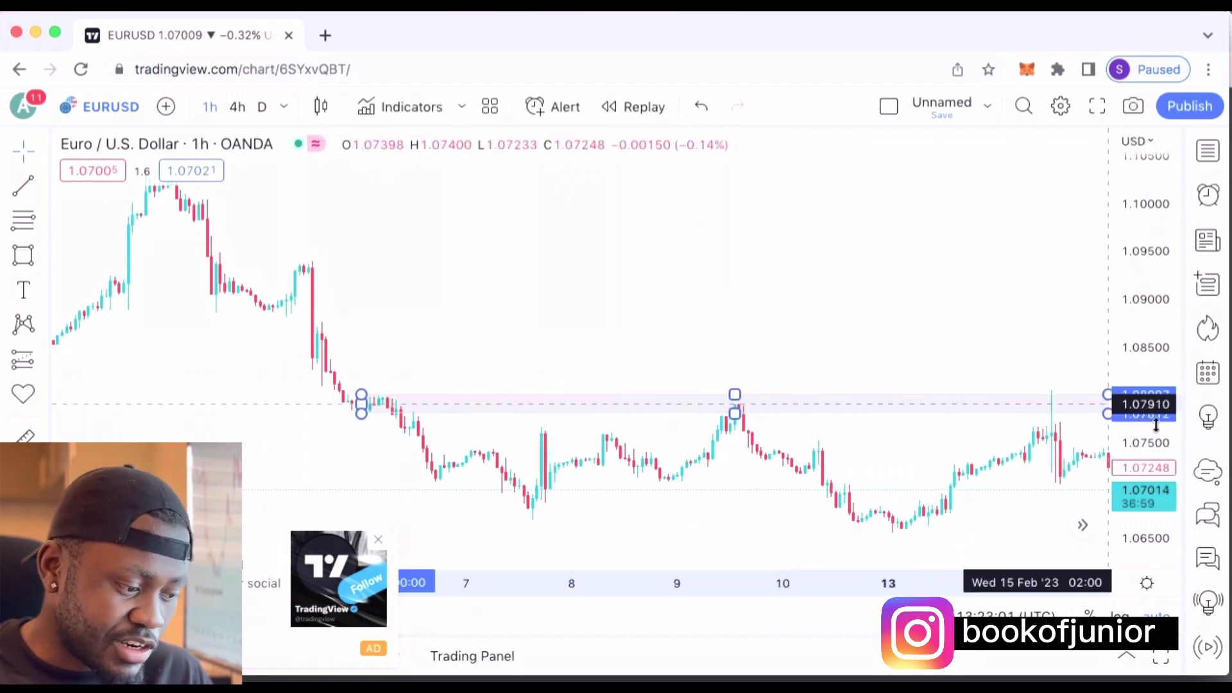
pyautogui.moveTo(867, 317); pyautogui.dragTo(786, 316)
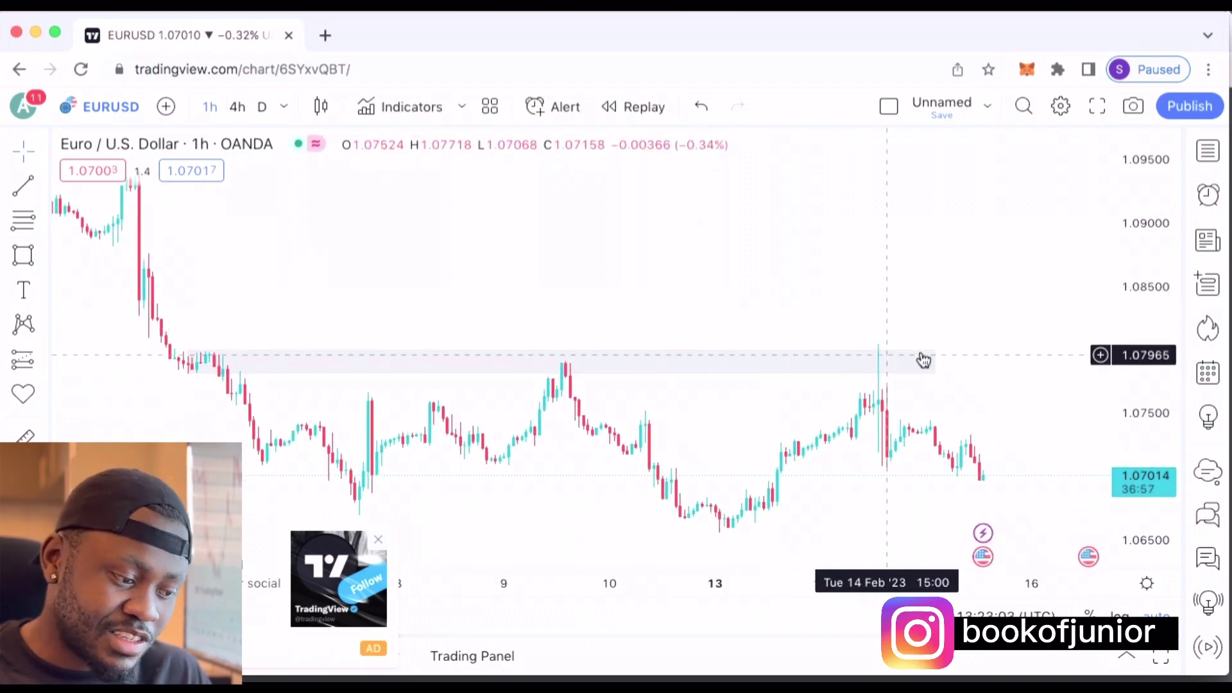
pyautogui.click(933, 361)
pyautogui.moveTo(934, 361); pyautogui.dragTo(1044, 363)
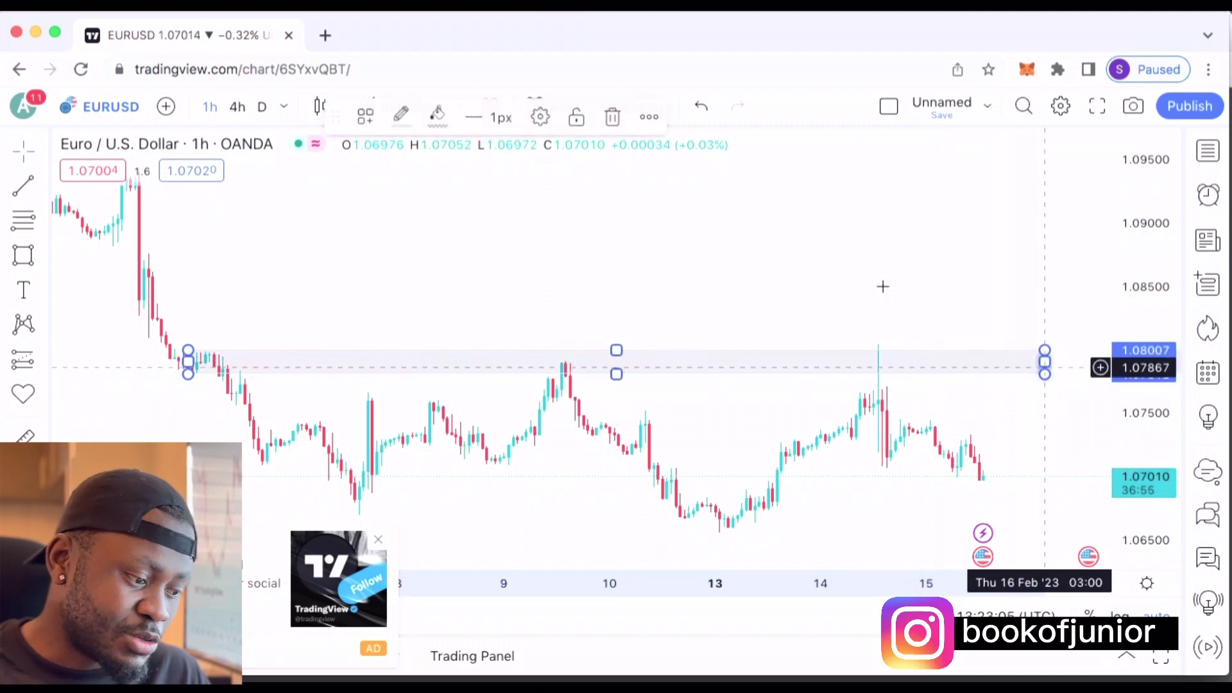
pyautogui.click(866, 279)
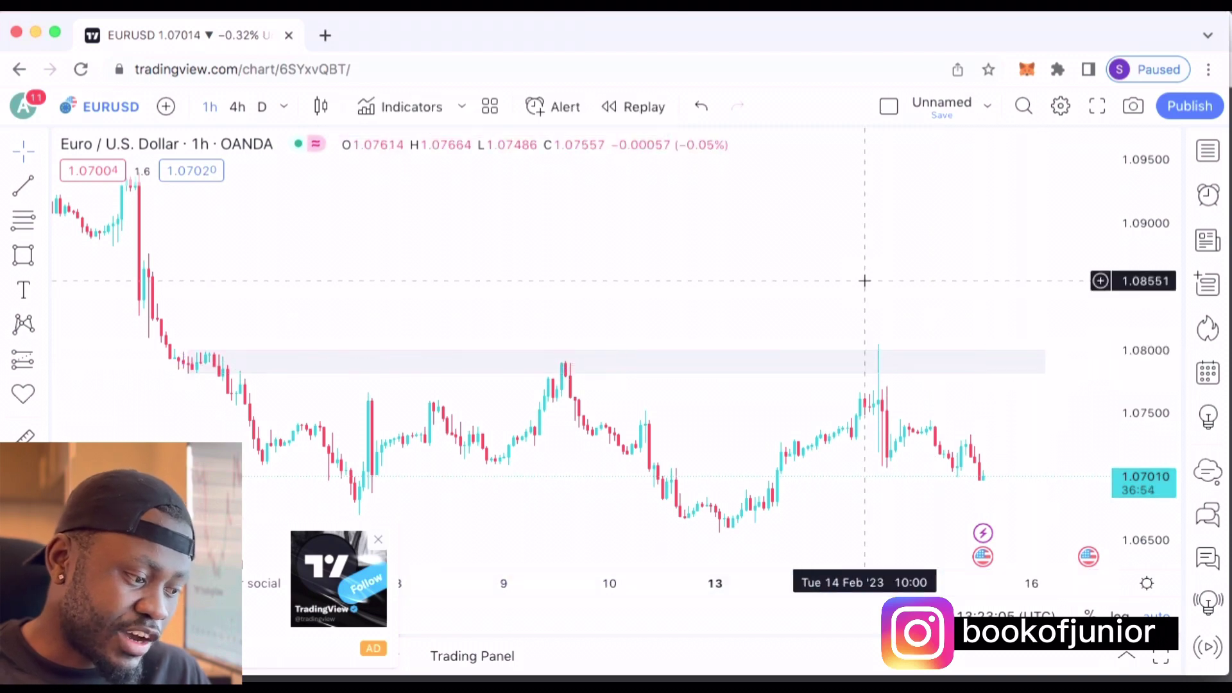
# Add a text label reading "supply" just above the zone rectangle
pyautogui.click(22, 295)
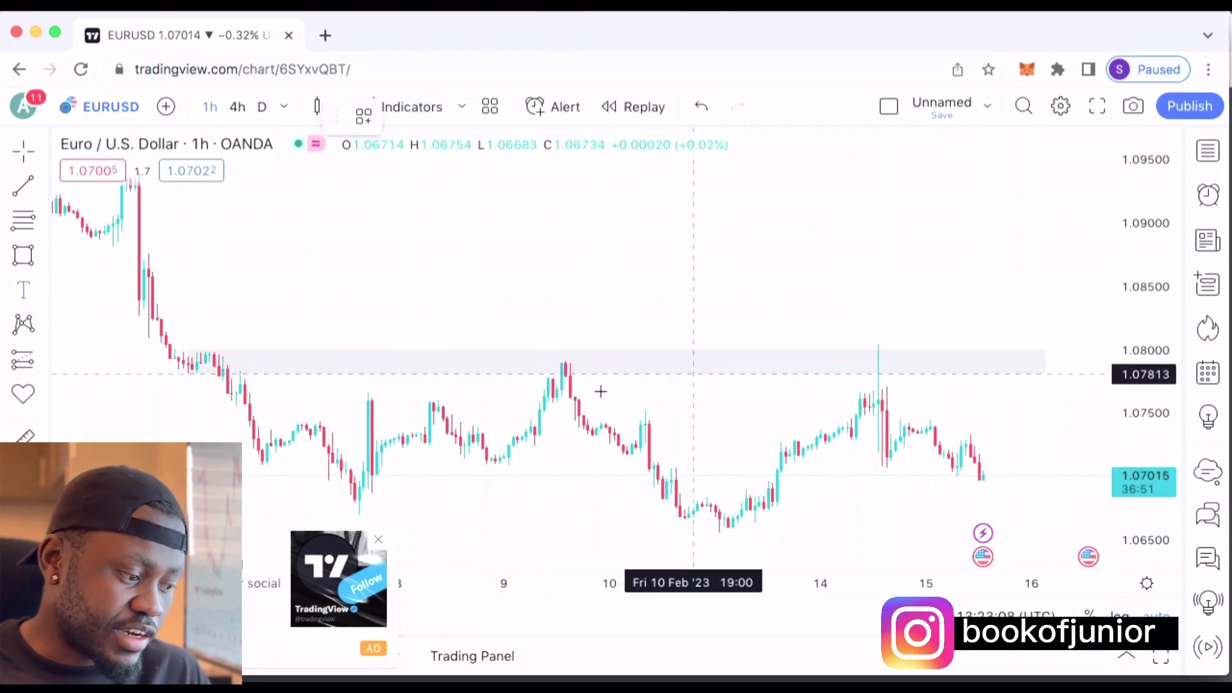
pyautogui.click(487, 363)
pyautogui.press('super+v')
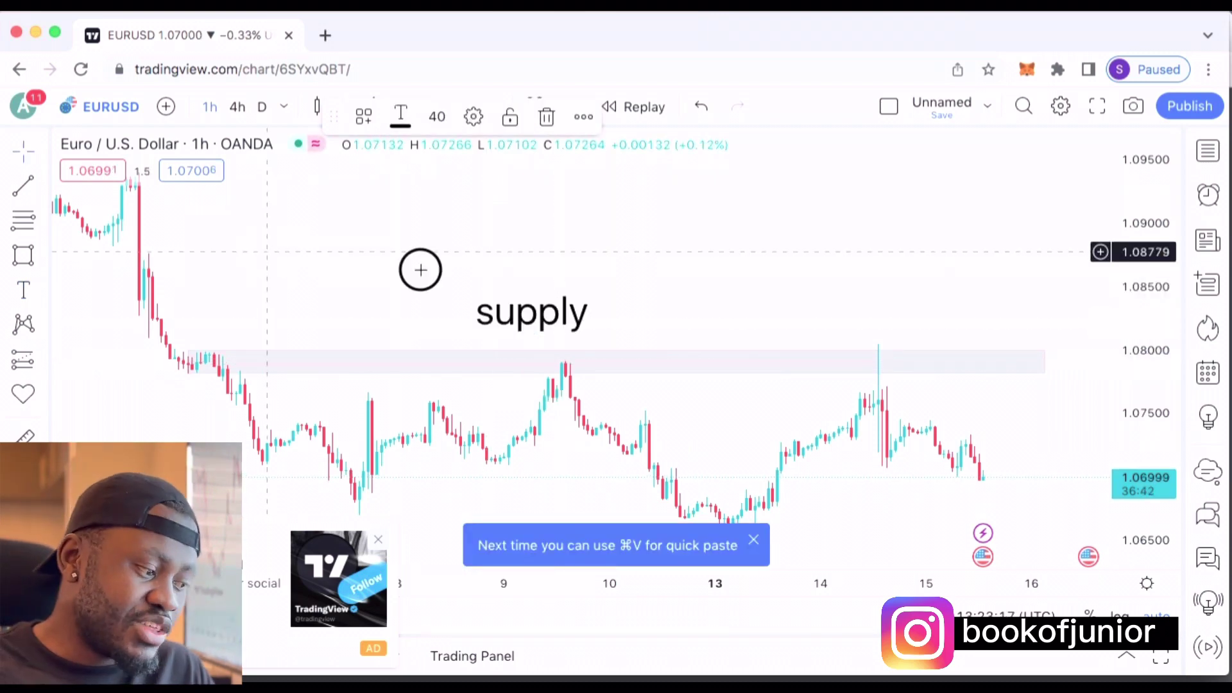
# Extend the start of the supply zone rectangle back to the end of the preceding sharp drop
pyautogui.moveTo(417, 267); pyautogui.dragTo(567, 283)
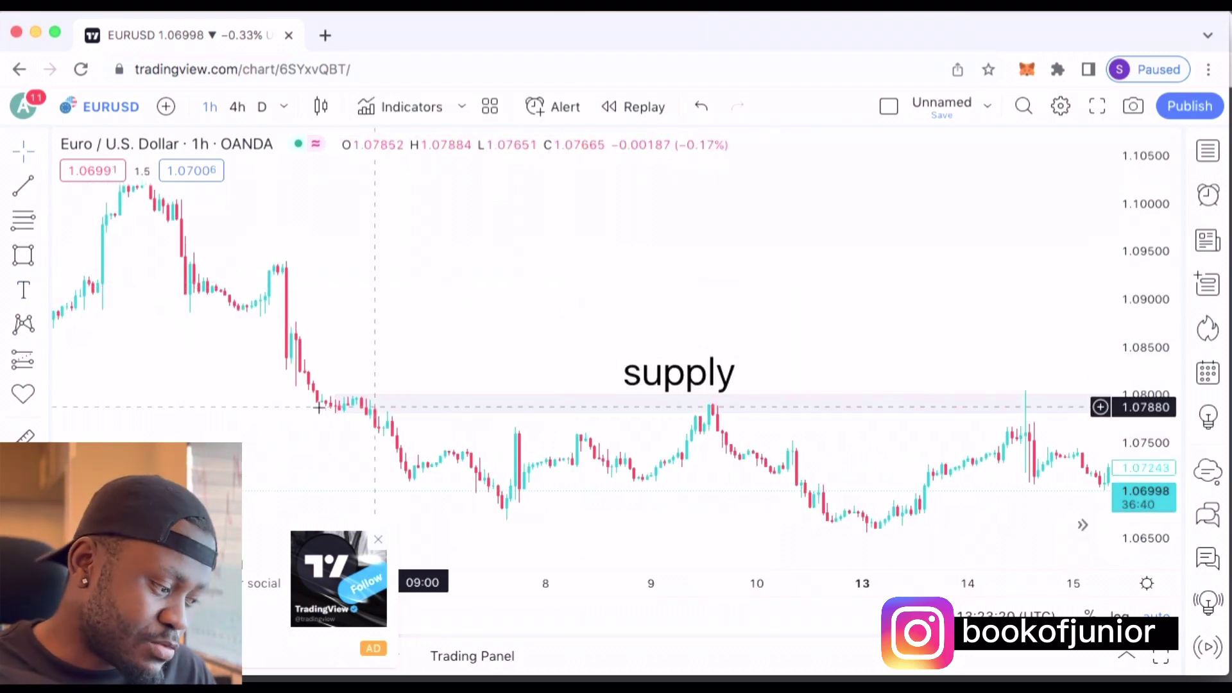
pyautogui.moveTo(339, 403); pyautogui.dragTo(308, 401)
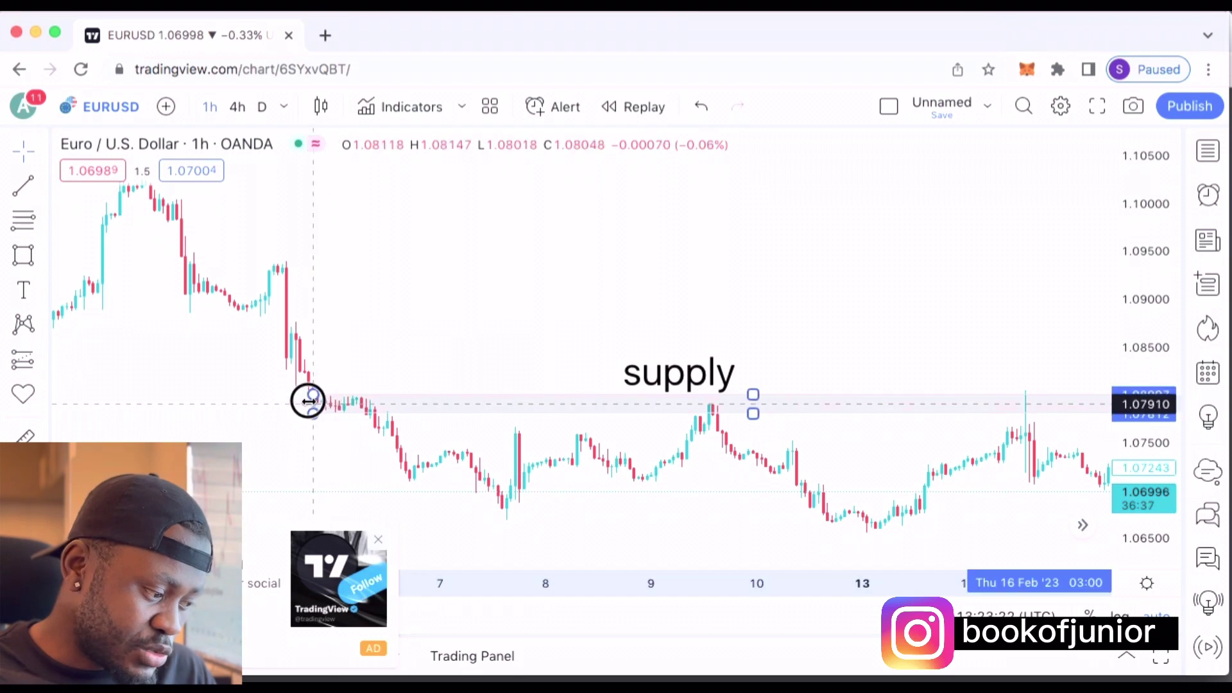
pyautogui.click(323, 206)
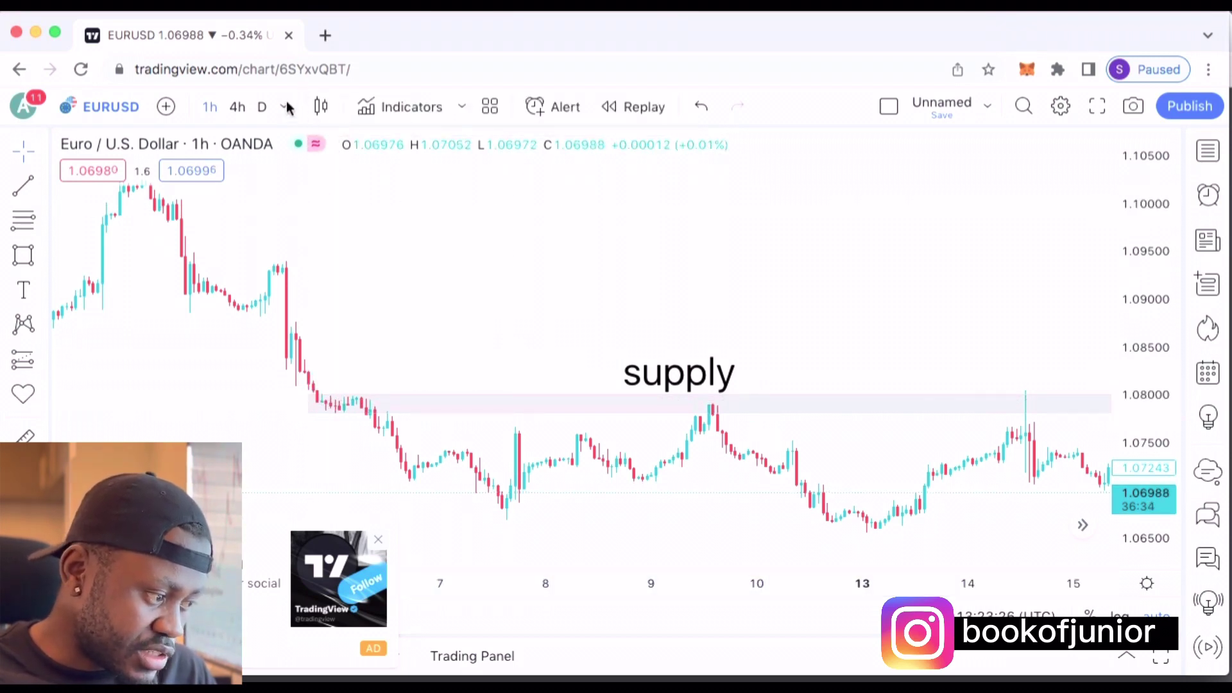
# Set the EURUSD chart's timeframe to 5 minutes
pyautogui.click(286, 107)
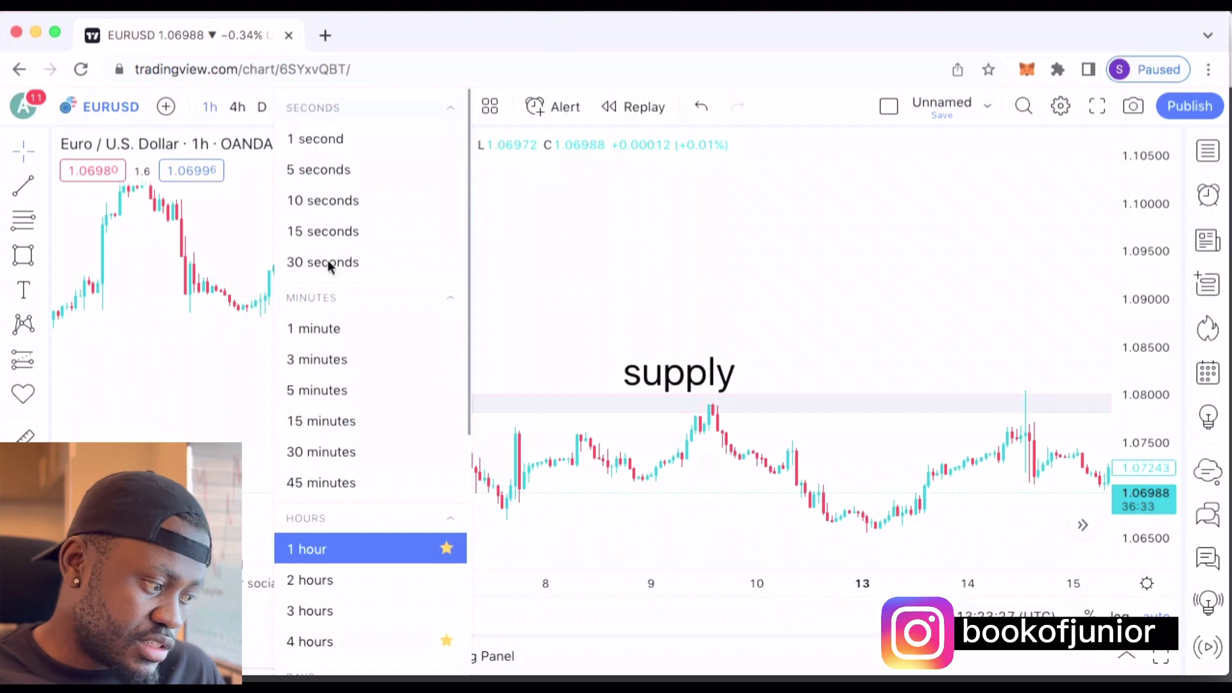
pyautogui.click(338, 390)
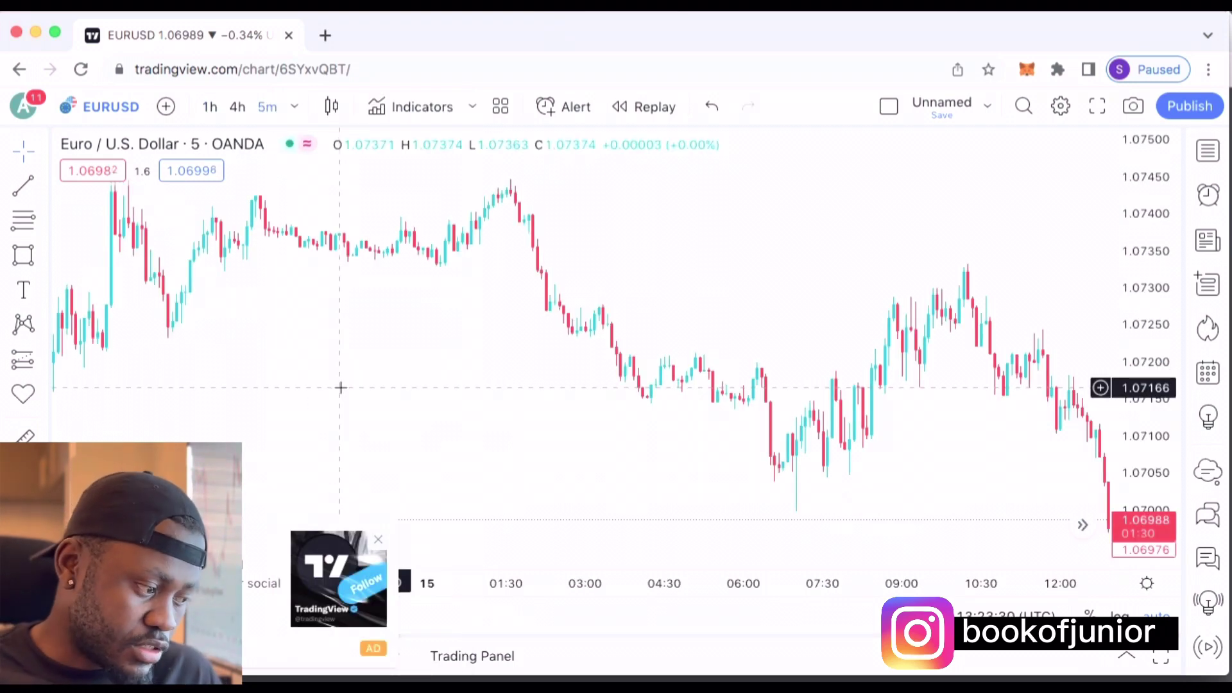
# Examine the 5-minute price action inside the supply zone, from the 14 Feb '23 reaction back to its origin on 6 Feb '23
pyautogui.hscroll(-10, 1012, 473)
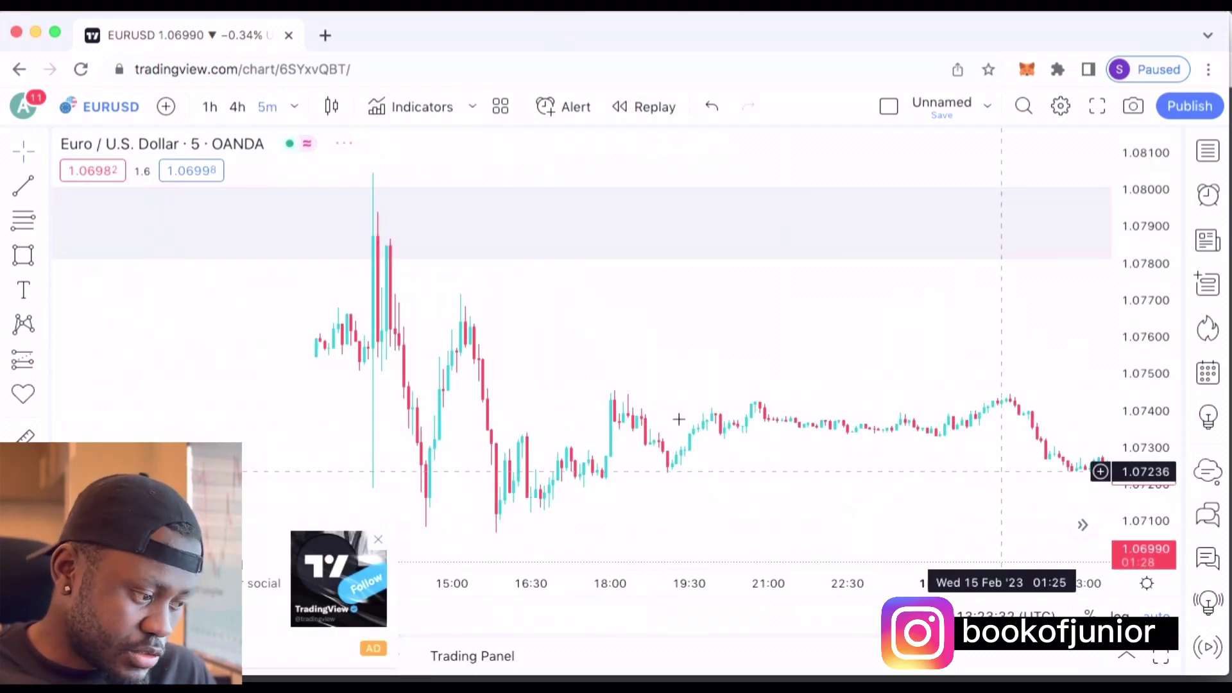
pyautogui.click(534, 525)
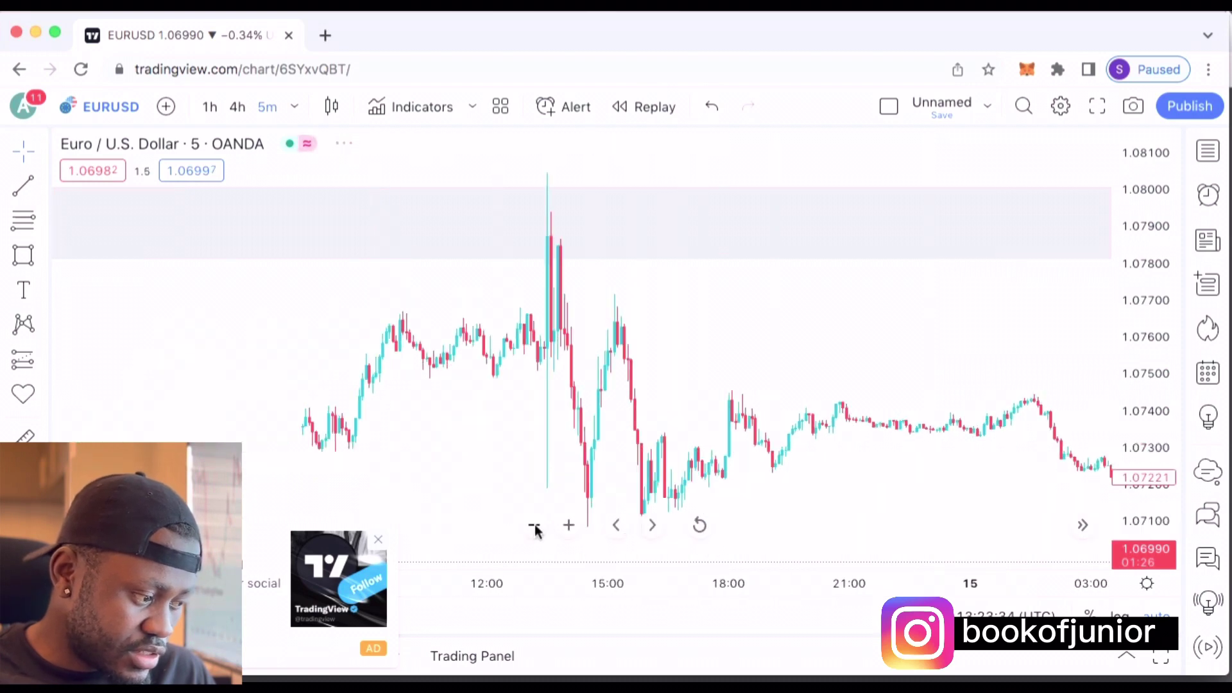
pyautogui.click(534, 525)
pyautogui.click(534, 525)
pyautogui.click(534, 525)
pyautogui.click(534, 525)
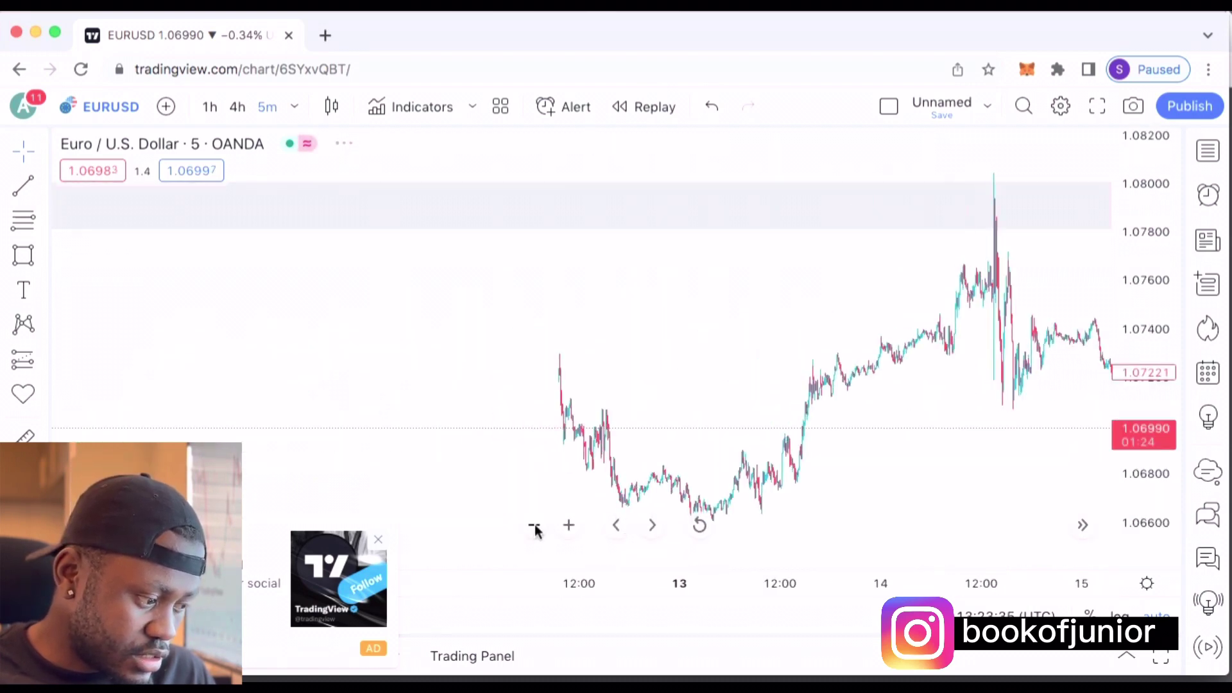
pyautogui.click(534, 525)
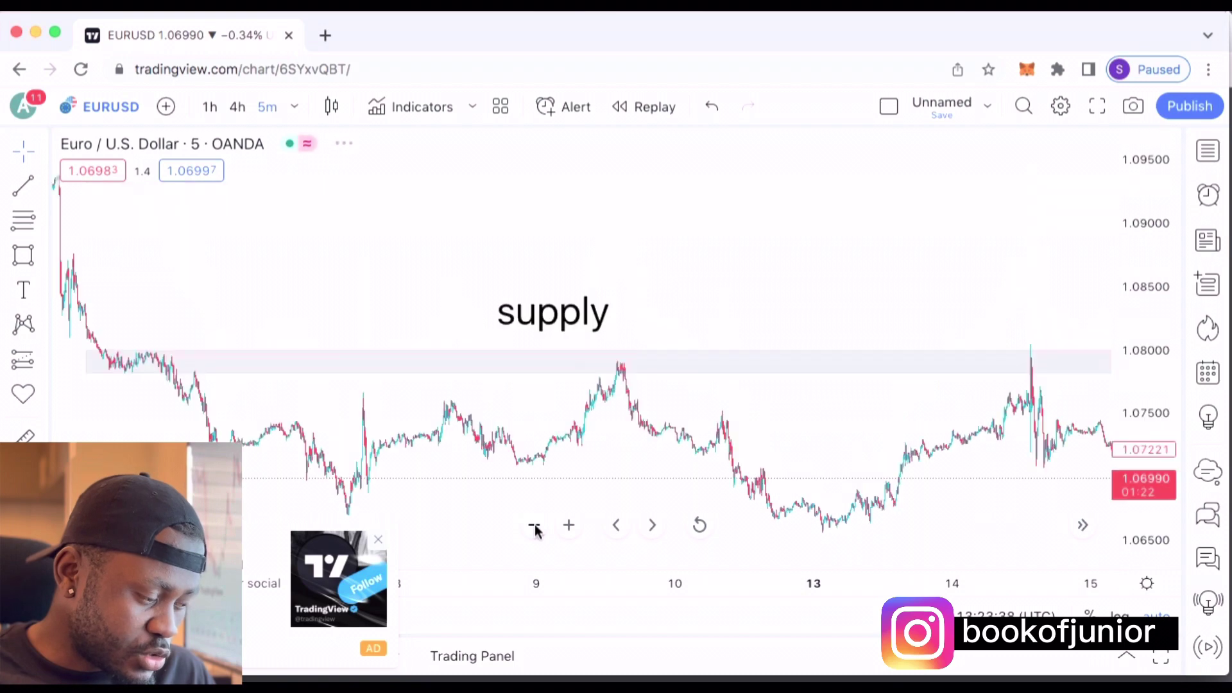
pyautogui.moveTo(256, 316); pyautogui.dragTo(740, 325)
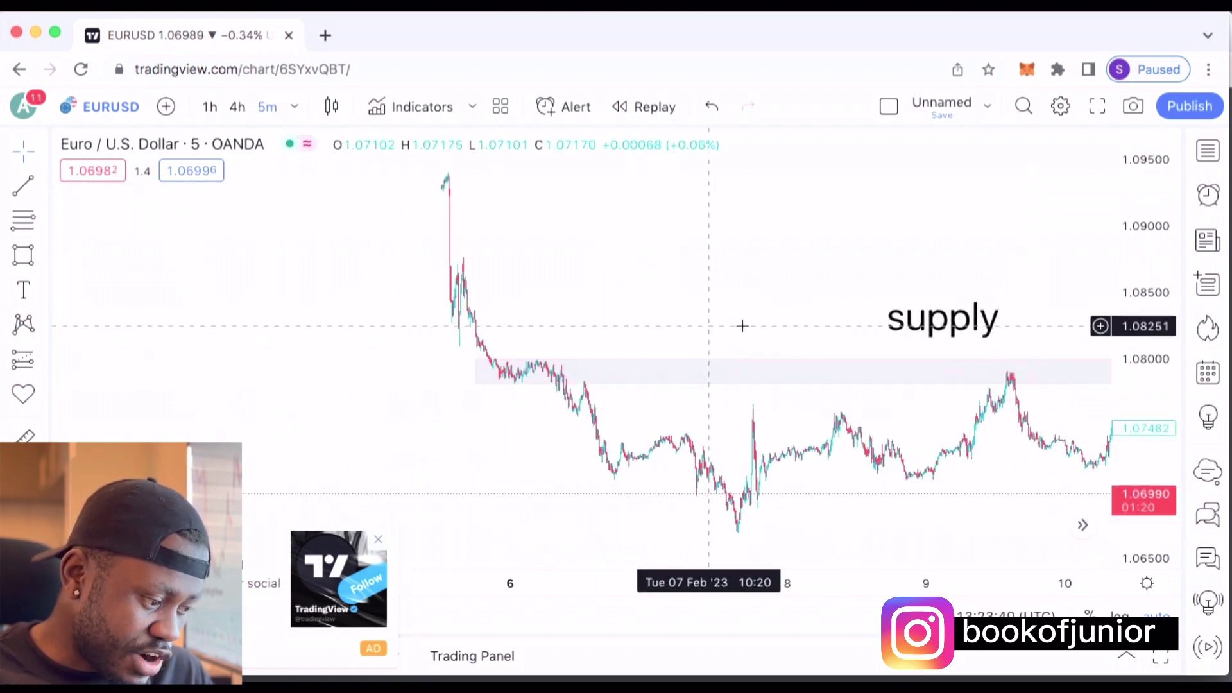
pyautogui.scroll(5, 571, 545)
pyautogui.hscroll(-3, 956, 312)
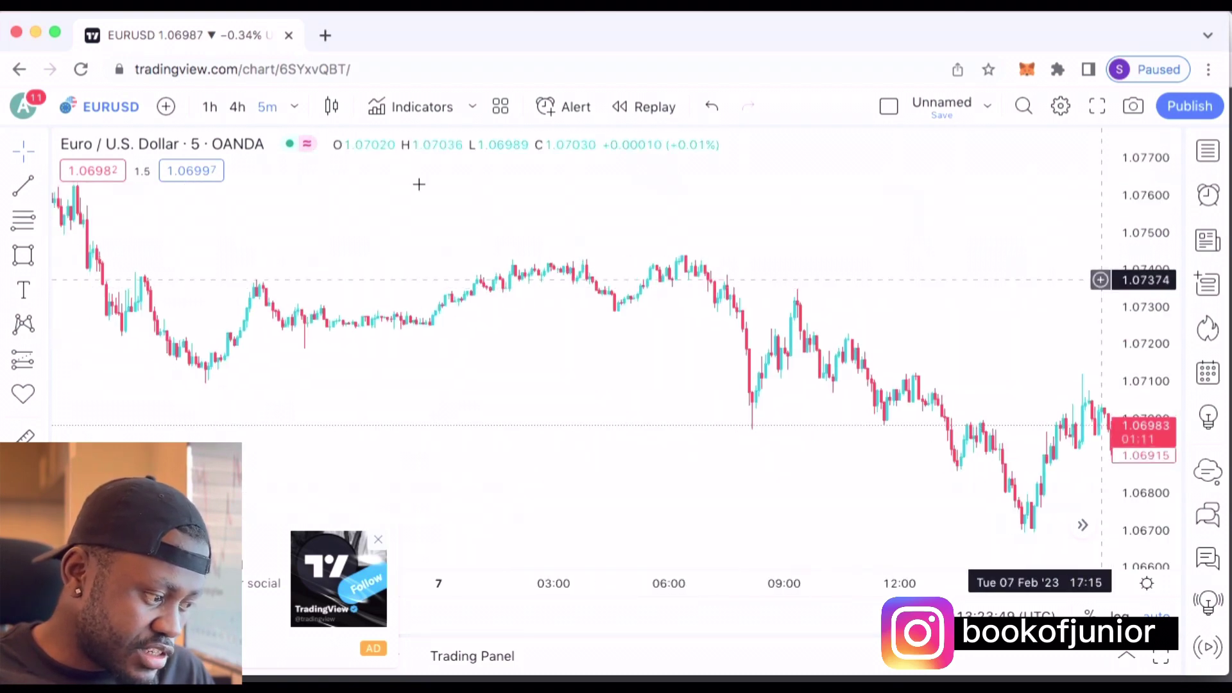
pyautogui.moveTo(363, 277); pyautogui.dragTo(876, 285)
pyautogui.moveTo(201, 358); pyautogui.dragTo(494, 394)
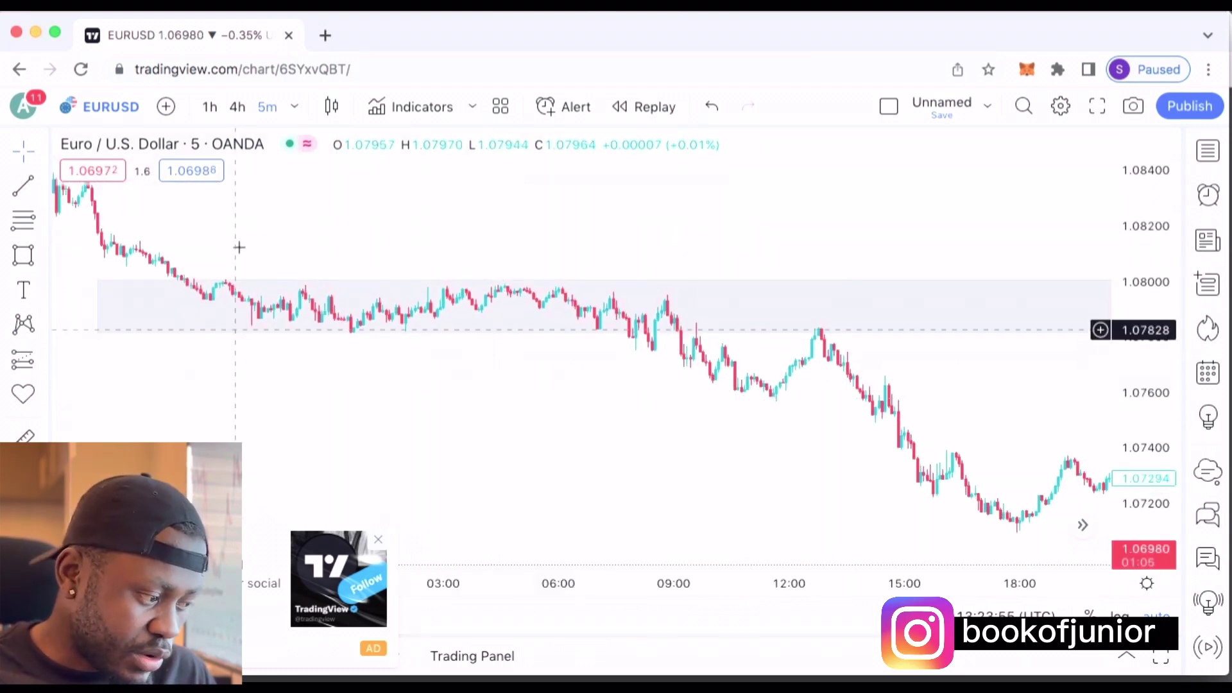
pyautogui.moveTo(706, 523)
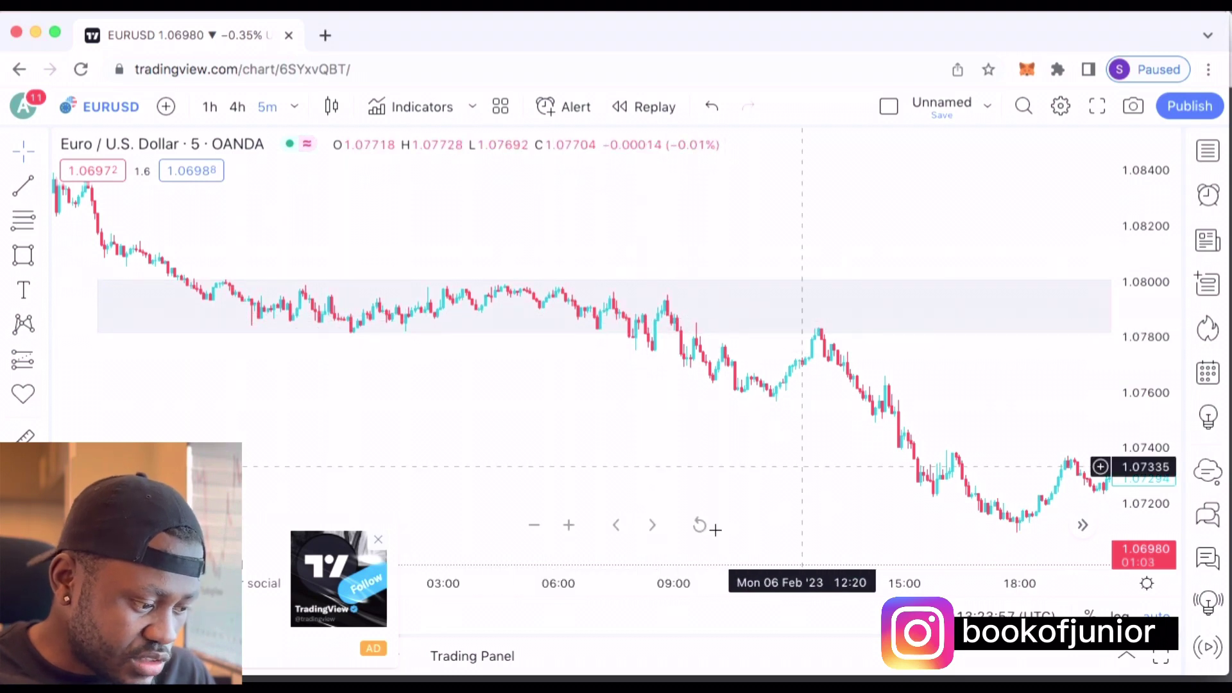
# Place a short position at the 6 Feb '23 reaction high with entry 1.07794, stop 1.08007 at the zone's upper edge and target 1.07109
pyautogui.click(569, 527)
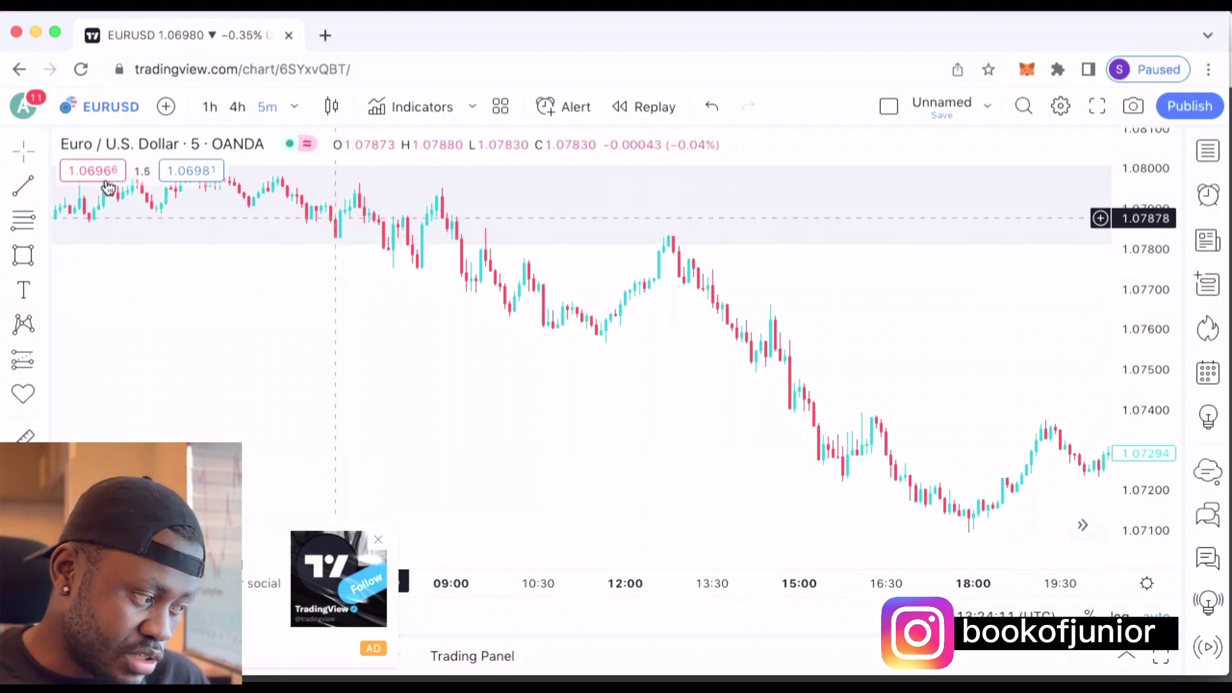
pyautogui.click(42, 365)
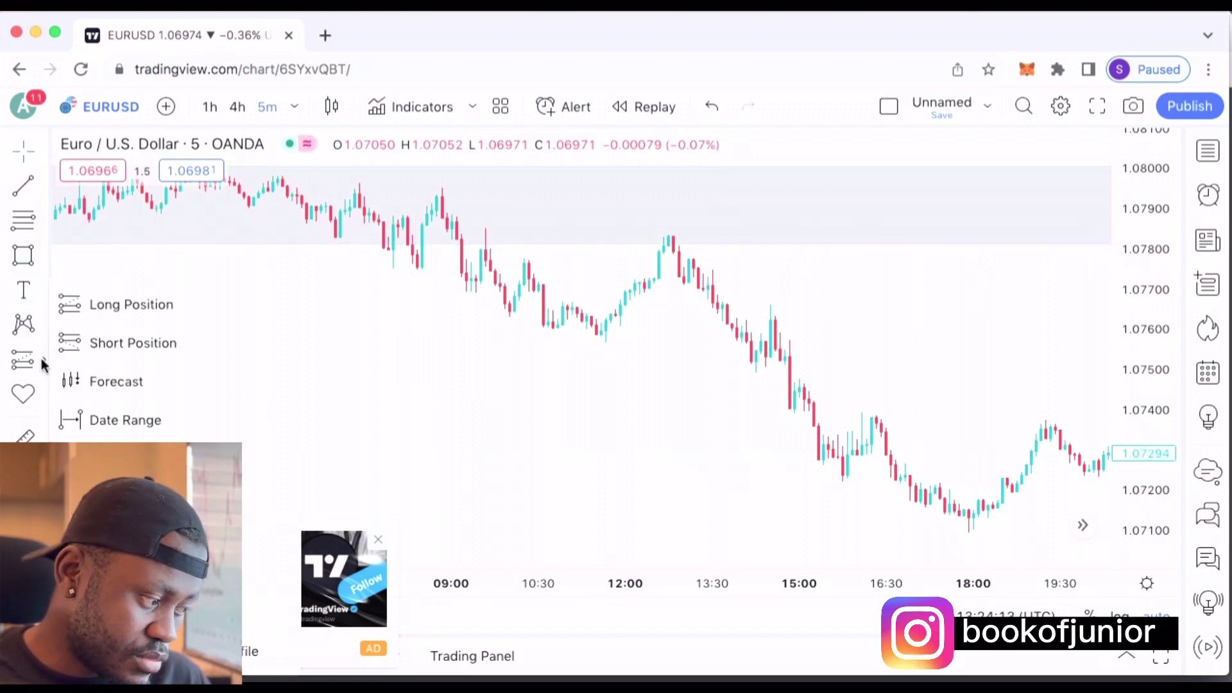
pyautogui.click(106, 342)
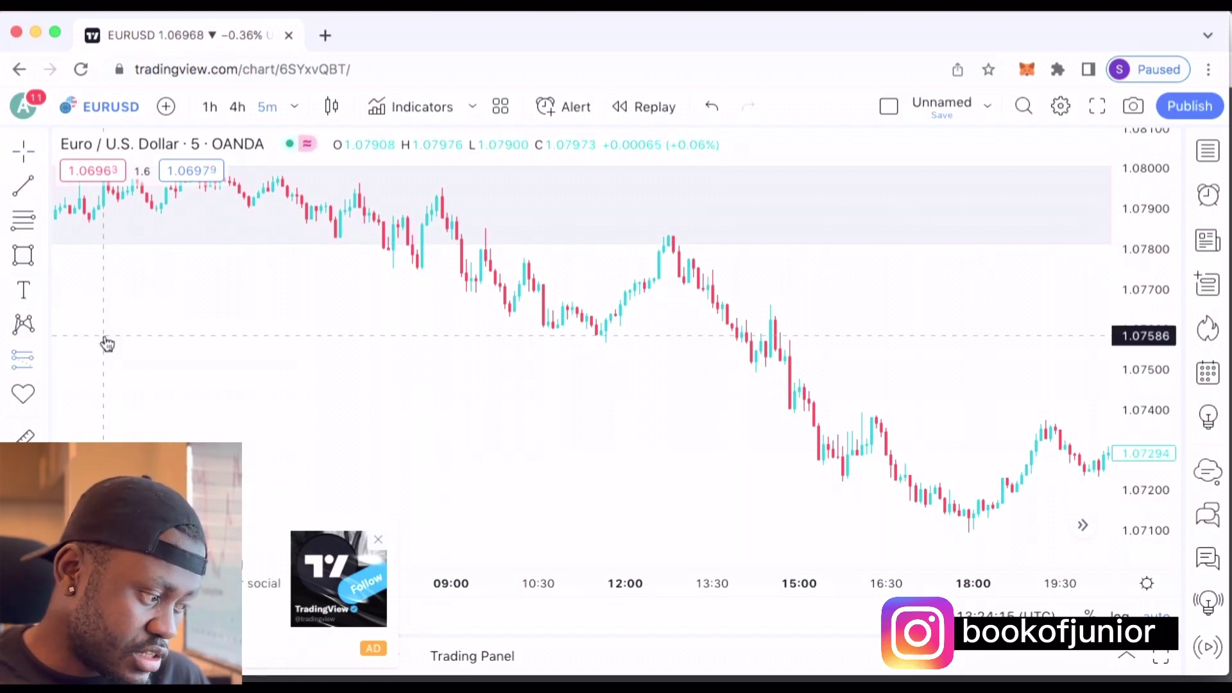
pyautogui.click(675, 250)
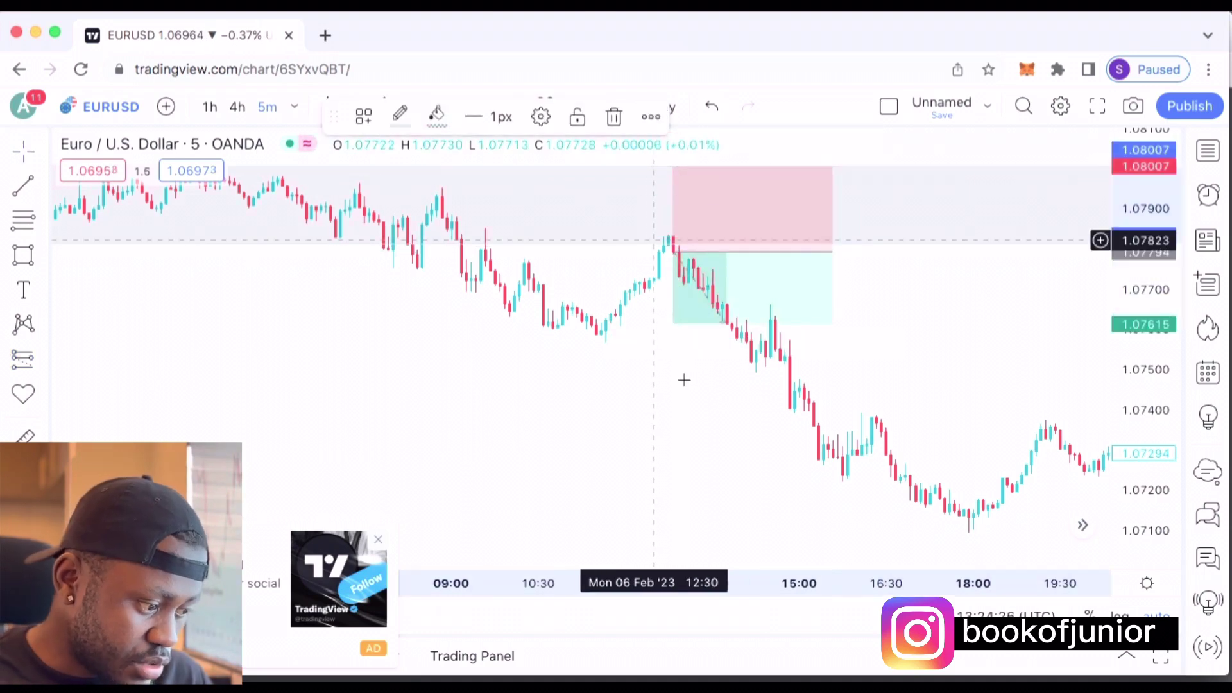
pyautogui.moveTo(677, 319)
pyautogui.moveTo(676, 323); pyautogui.dragTo(665, 527)
pyautogui.click(551, 471)
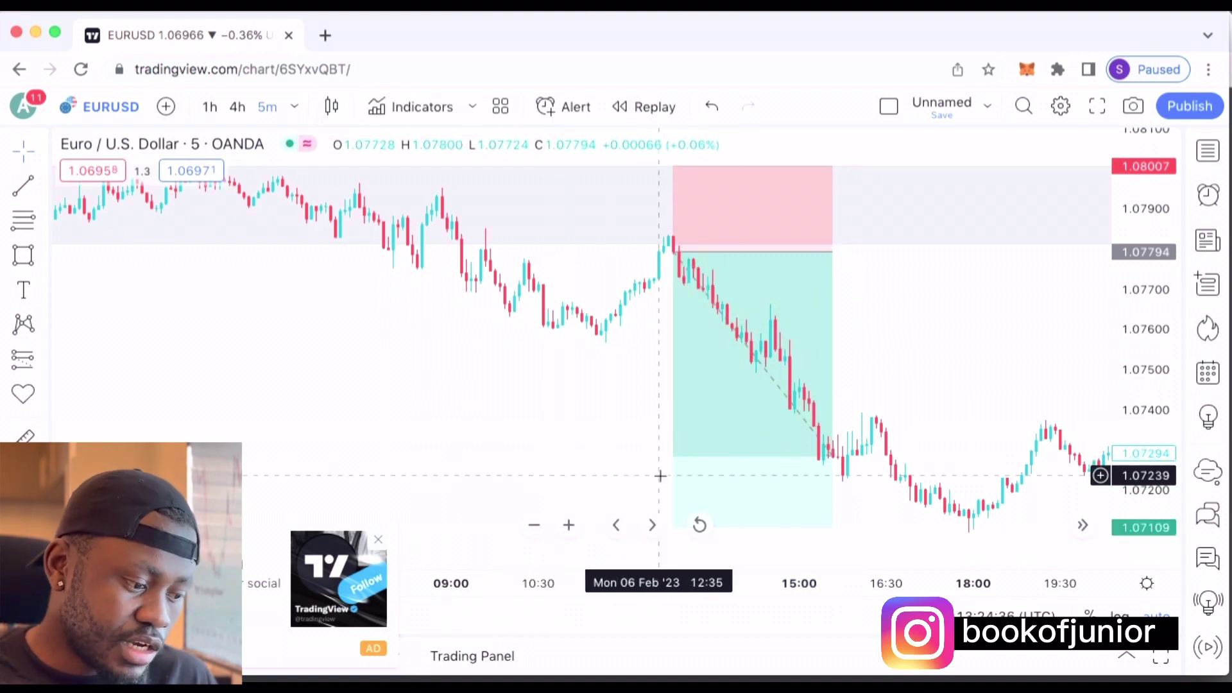
# Lower the 6 Feb short position's target to 1.06990, near the first low of 7 Feb
pyautogui.click(567, 530)
pyautogui.click(533, 526)
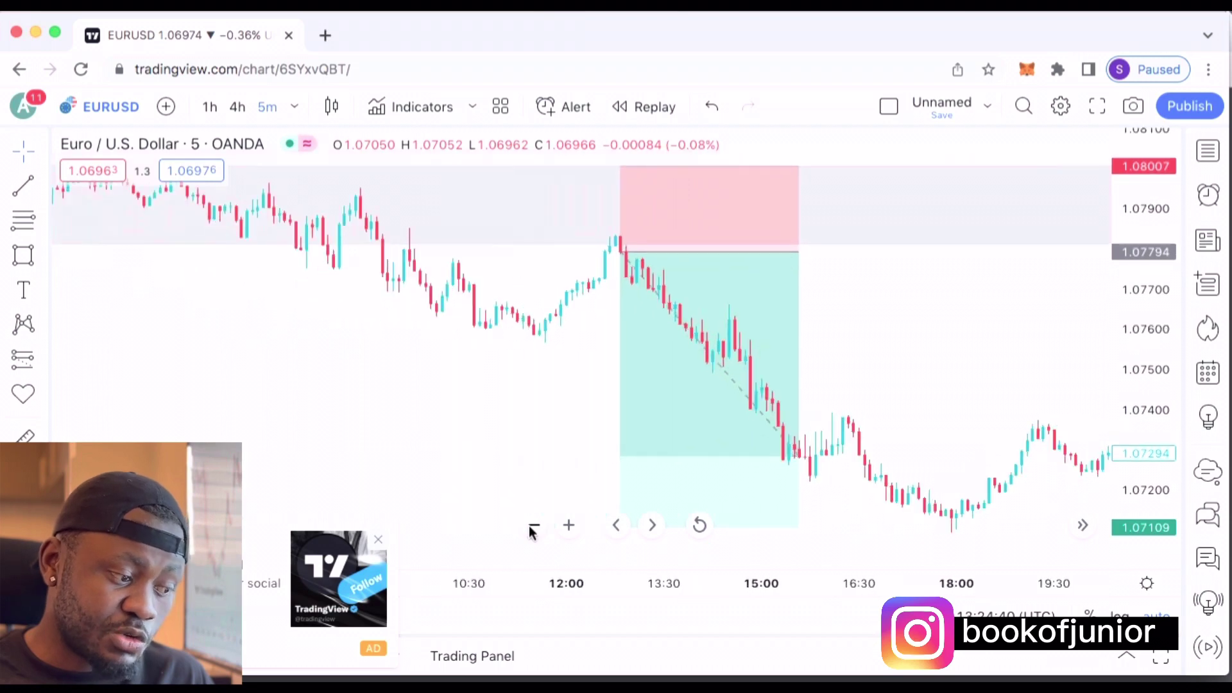
pyautogui.click(533, 526)
pyautogui.click(533, 526)
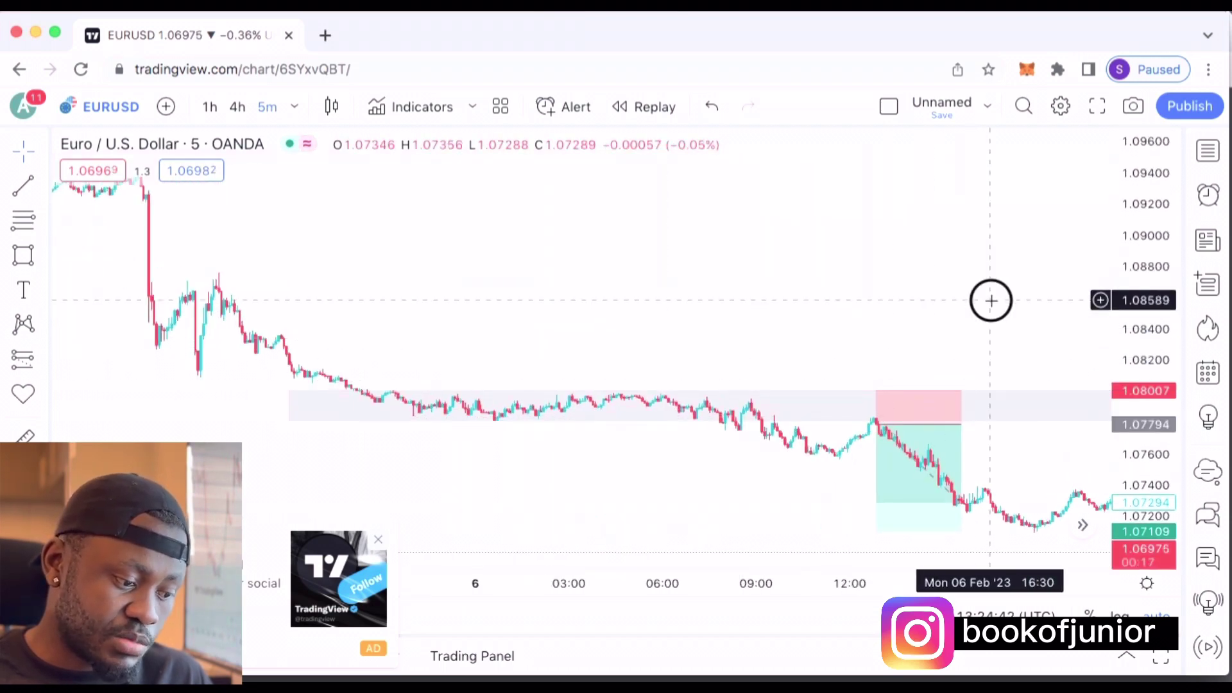
pyautogui.moveTo(633, 372); pyautogui.dragTo(220, 364)
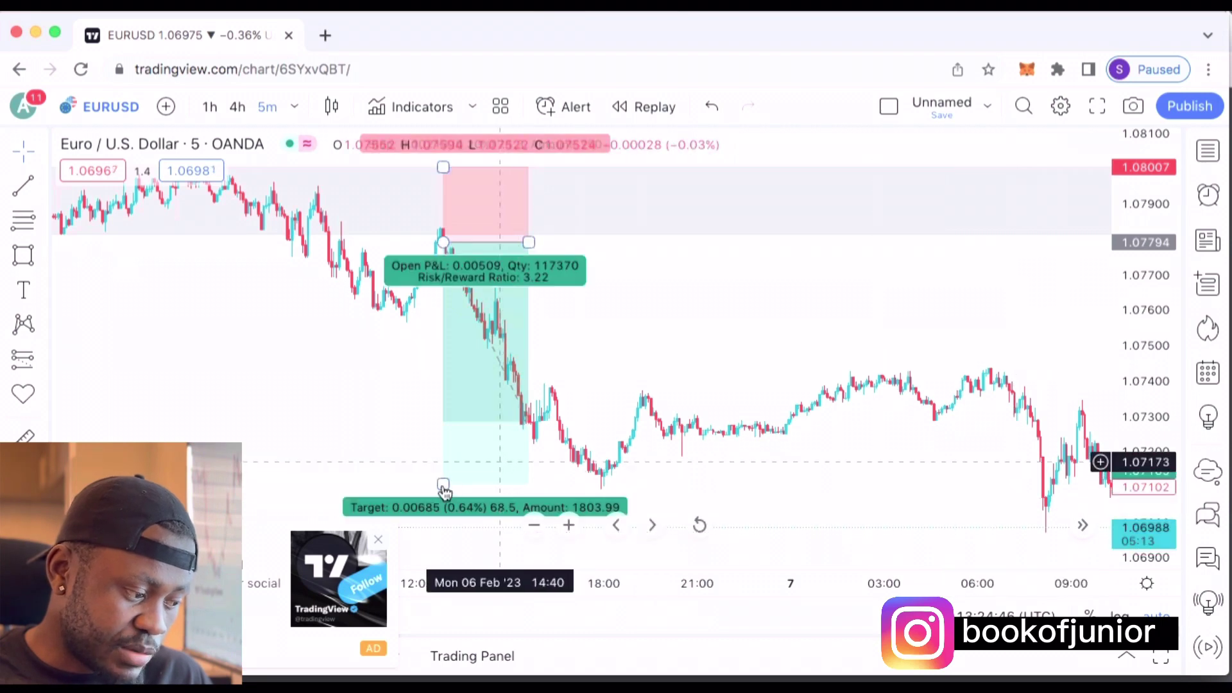
pyautogui.moveTo(441, 487)
pyautogui.mouseDown()
pyautogui.moveTo(439, 542)
pyautogui.moveTo(443, 526)
pyautogui.mouseUp()
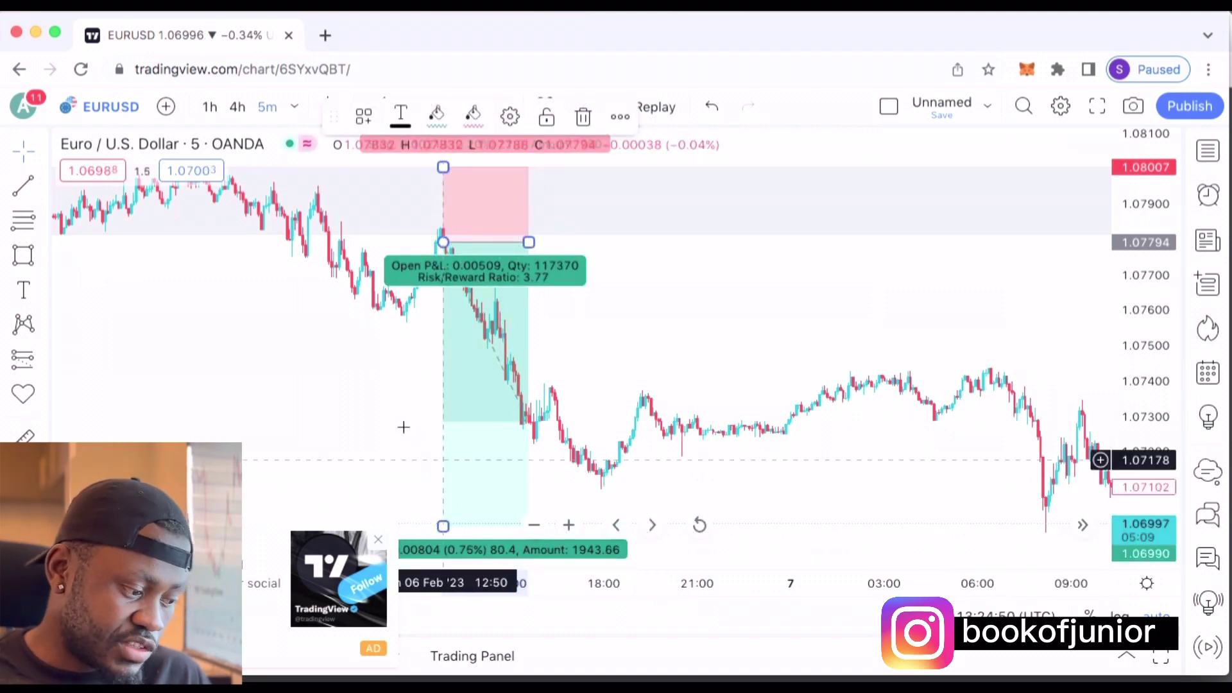
pyautogui.click(403, 427)
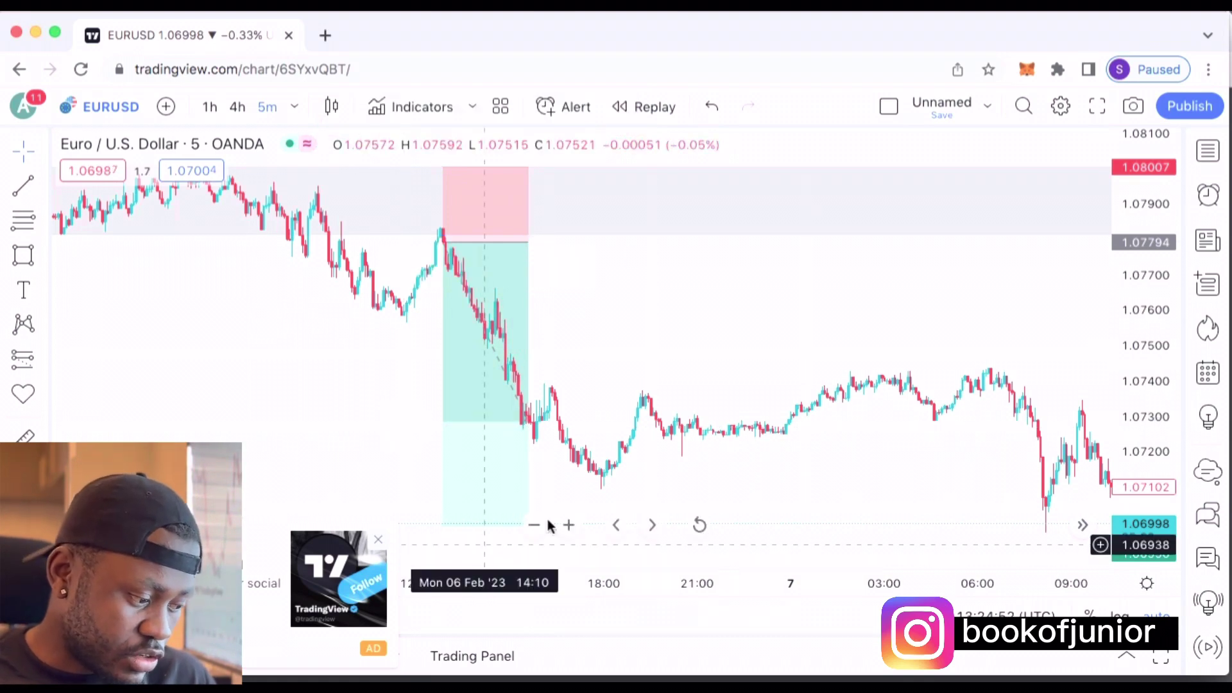
# Extend the 6 Feb short position's target down to 1.06694, at the deeper low of 7 Feb
pyautogui.click(532, 526)
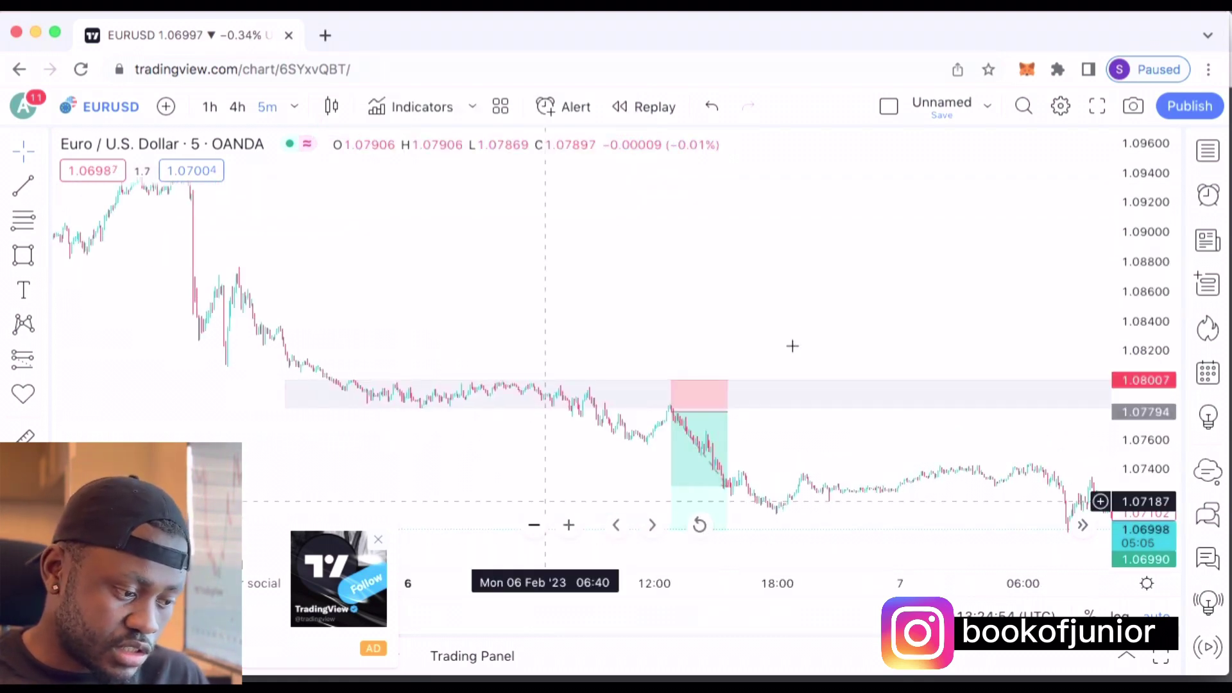
pyautogui.moveTo(784, 278); pyautogui.dragTo(439, 327)
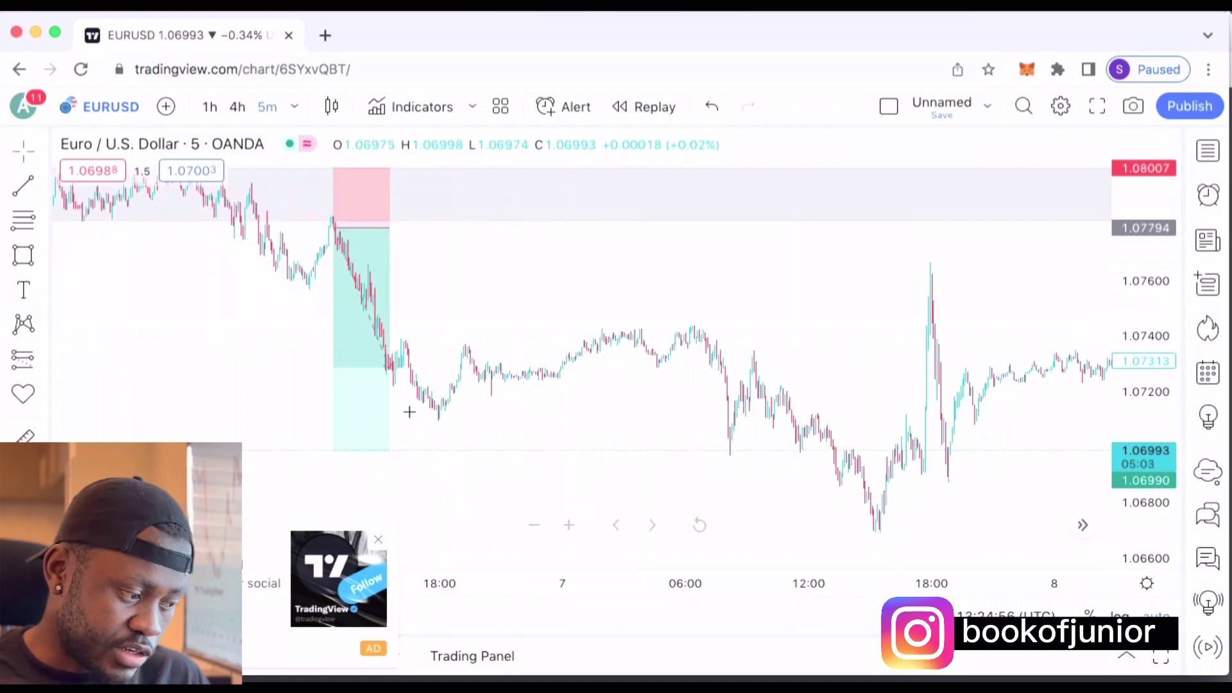
pyautogui.click(370, 428)
pyautogui.moveTo(336, 448); pyautogui.dragTo(430, 533)
pyautogui.click(410, 504)
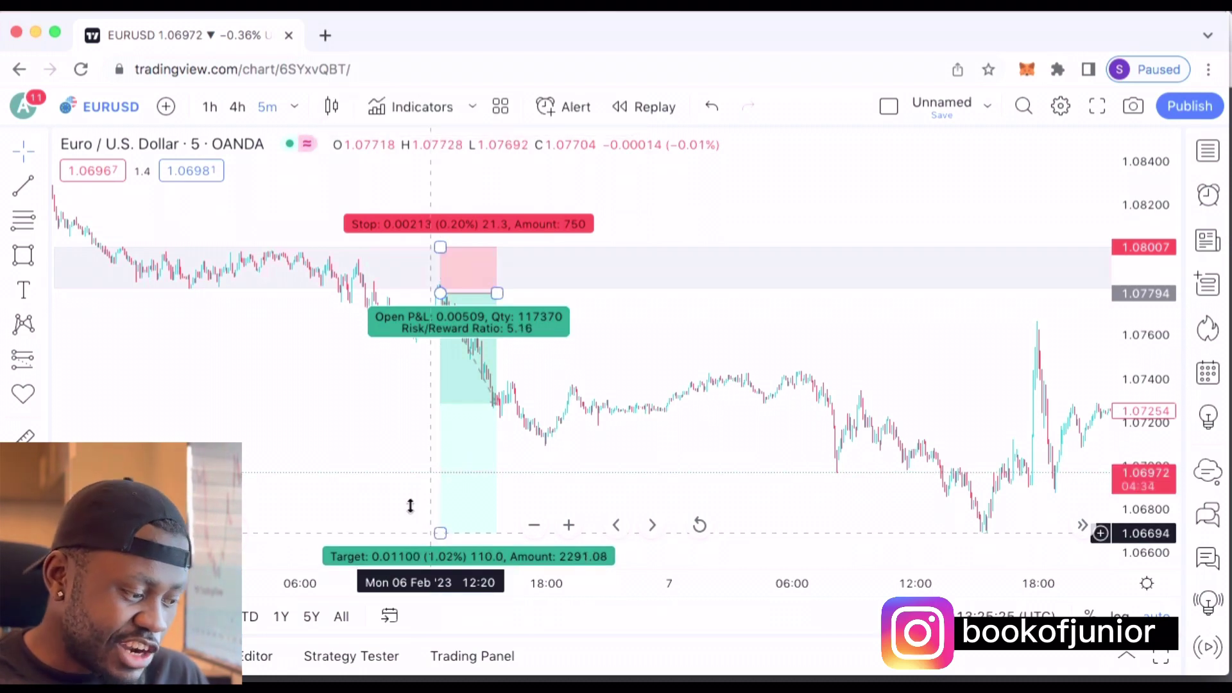
pyautogui.click(480, 363)
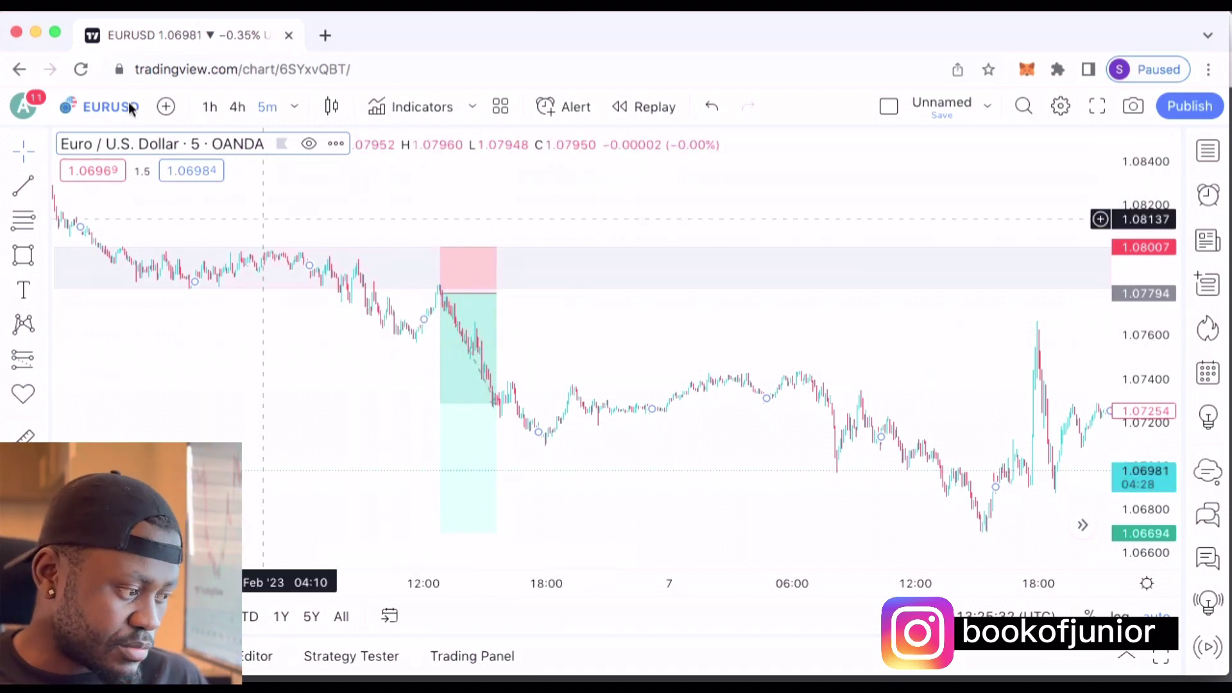
# Set the EURUSD chart's timeframe to 1 hour and bring the supply zone and the most recent candles into view
pyautogui.click(209, 108)
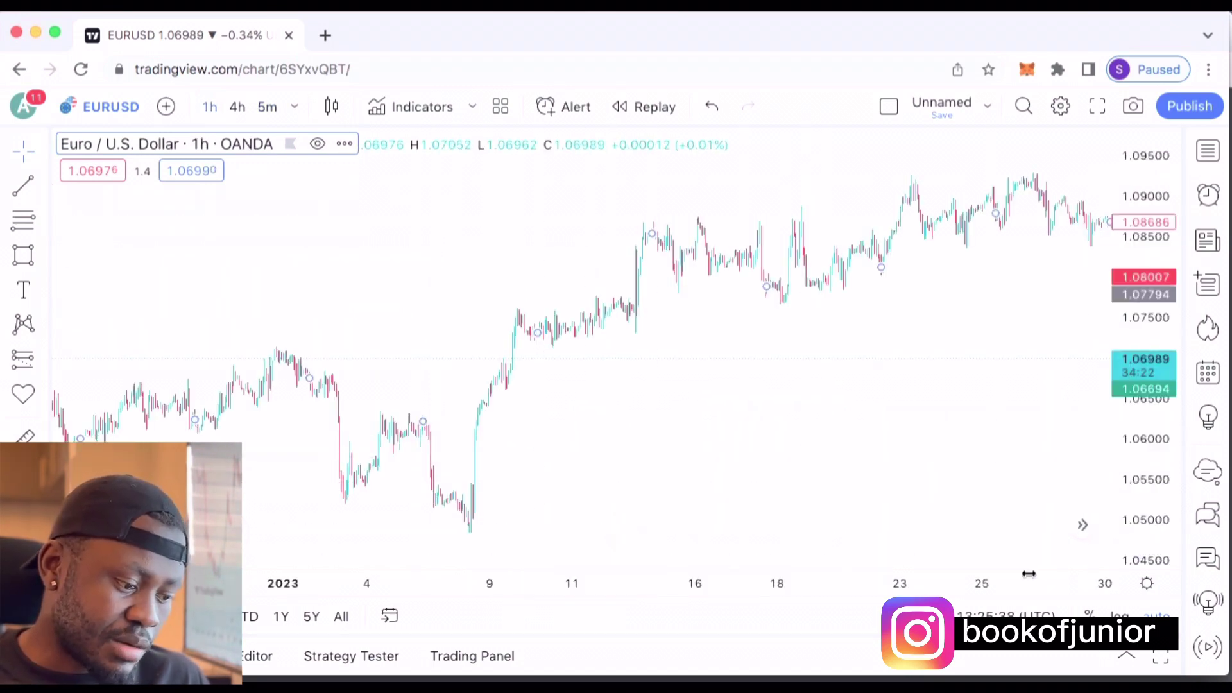
pyautogui.click(1084, 532)
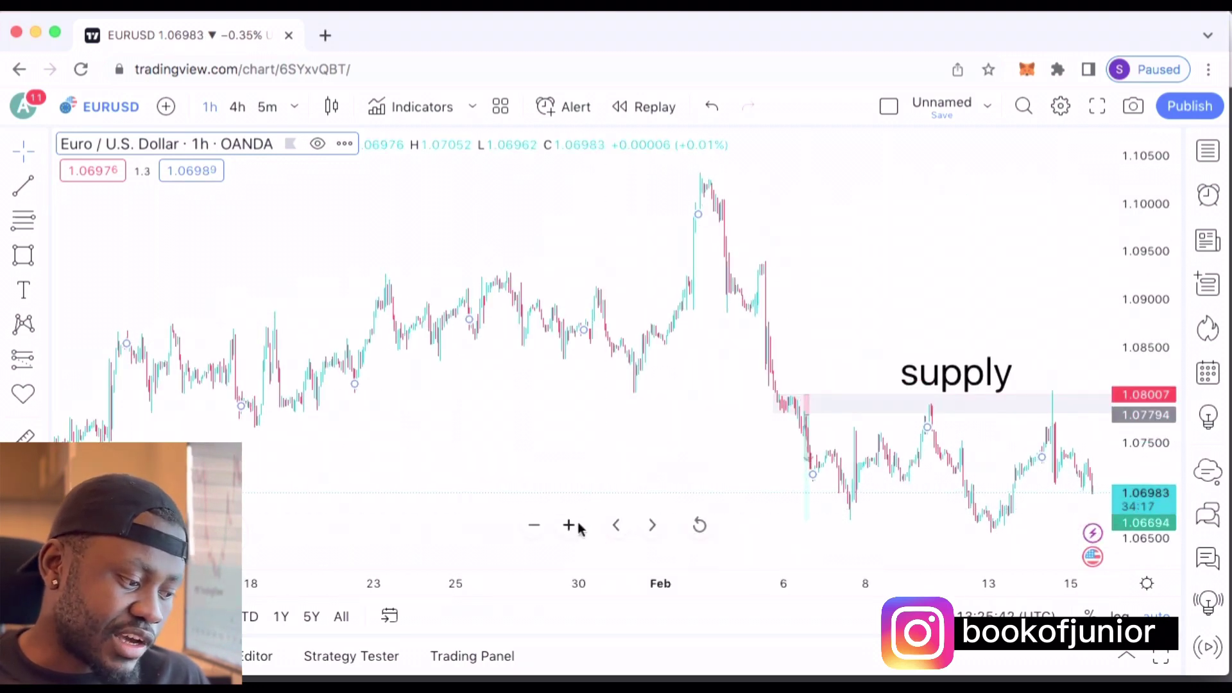
pyautogui.click(568, 525)
pyautogui.click(568, 525)
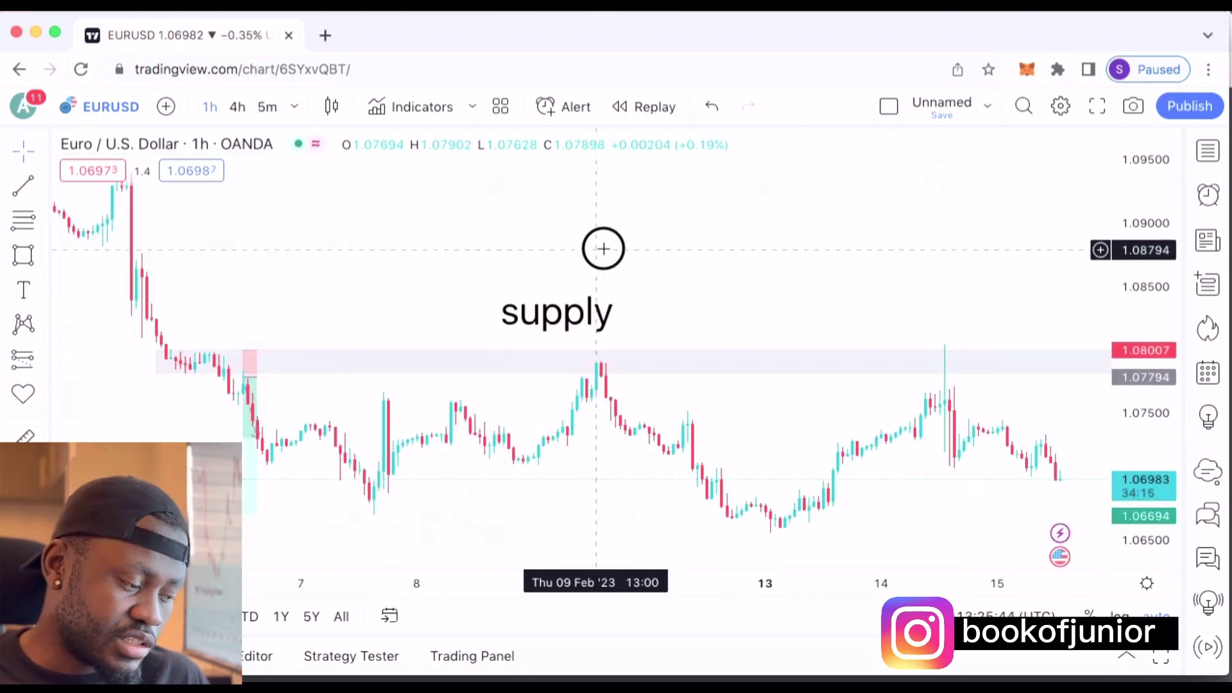
pyautogui.moveTo(603, 249); pyautogui.dragTo(617, 248)
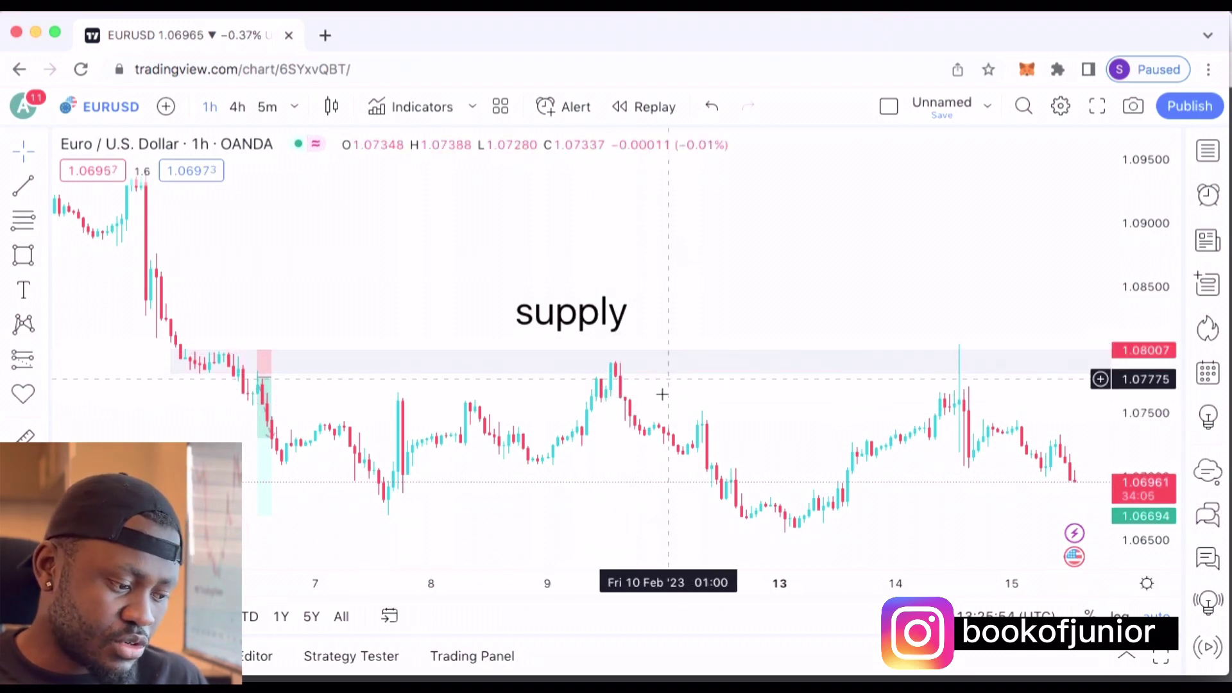
# Place a short position at the 9 Feb '23 zone reaction with entry 1.07780, stop 1.07996 and target 1.06589
pyautogui.click(20, 361)
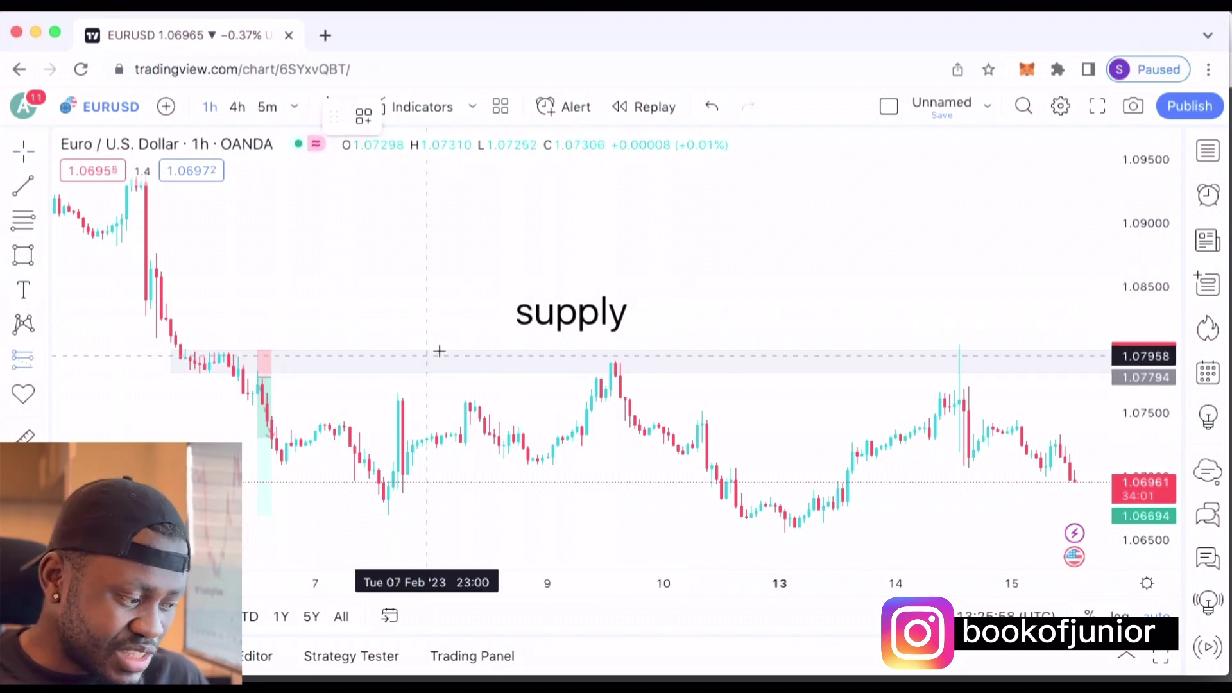
pyautogui.click(615, 379)
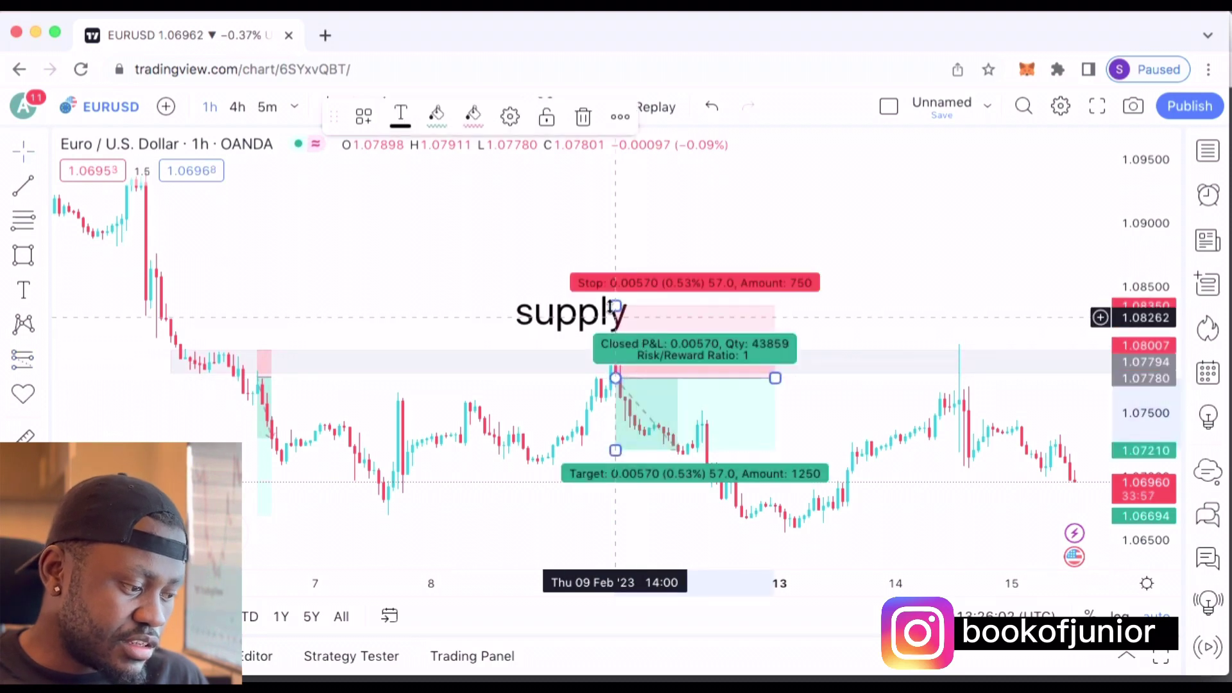
pyautogui.moveTo(615, 306)
pyautogui.mouseDown()
pyautogui.moveTo(612, 347)
pyautogui.moveTo(652, 353)
pyautogui.mouseUp()
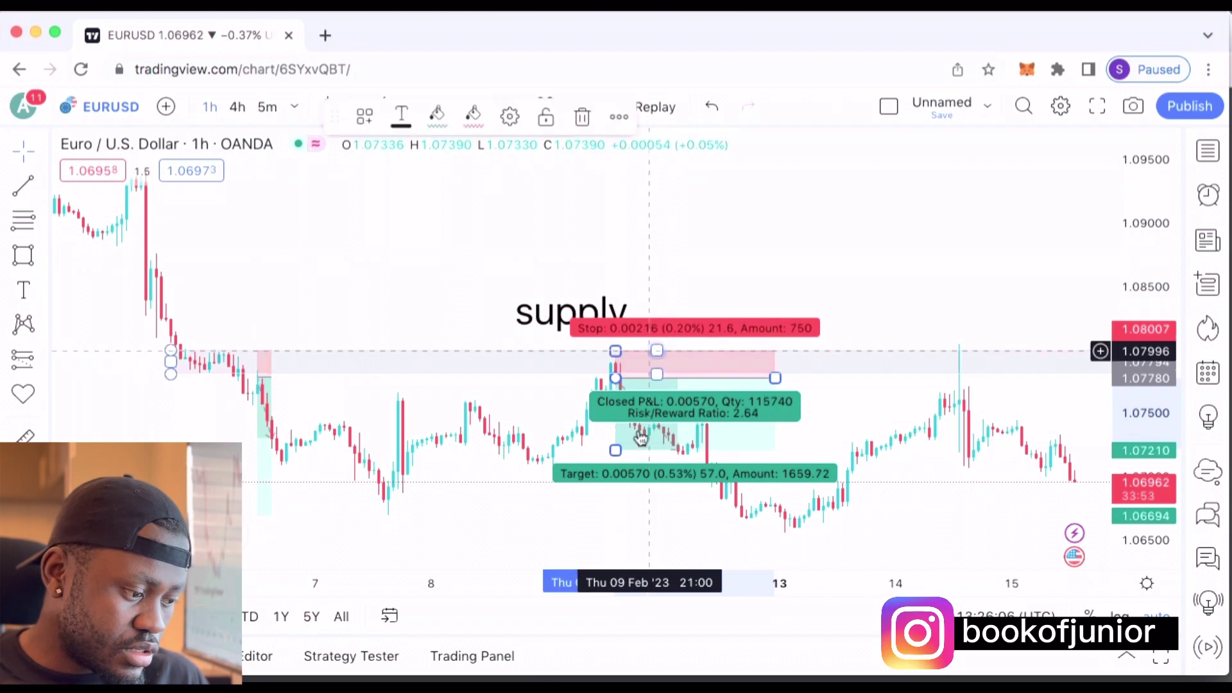
pyautogui.moveTo(619, 496)
pyautogui.mouseDown()
pyautogui.moveTo(621, 539)
pyautogui.moveTo(620, 523)
pyautogui.mouseUp()
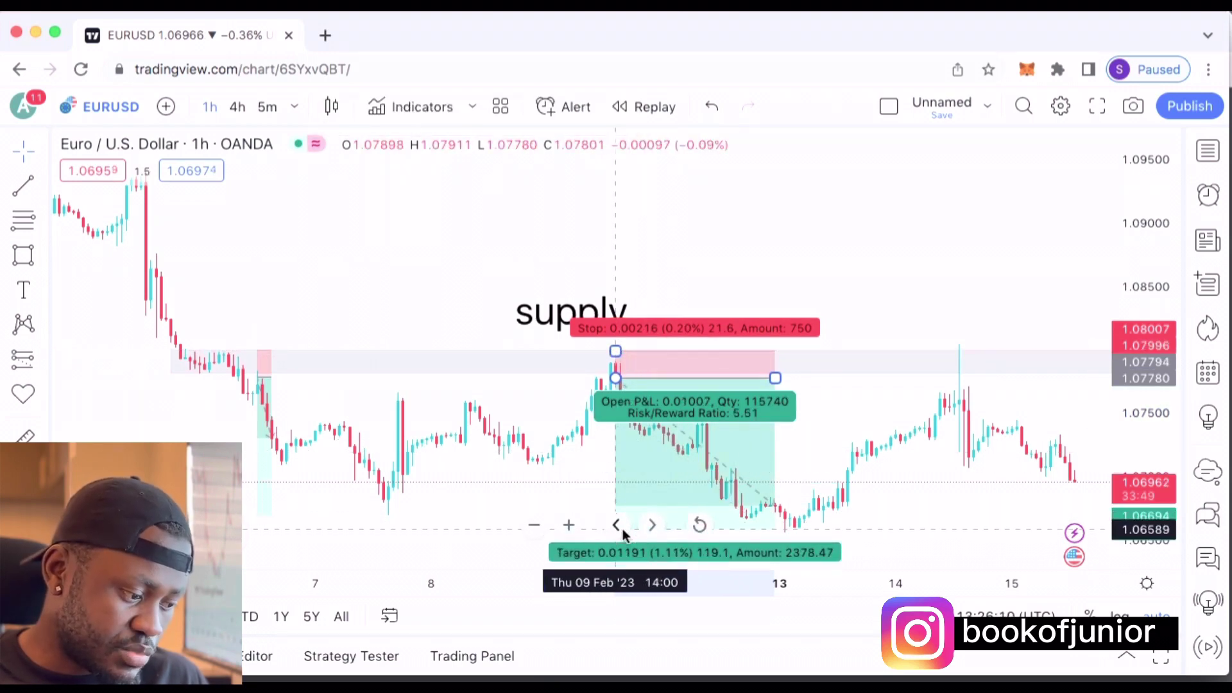
pyautogui.click(493, 259)
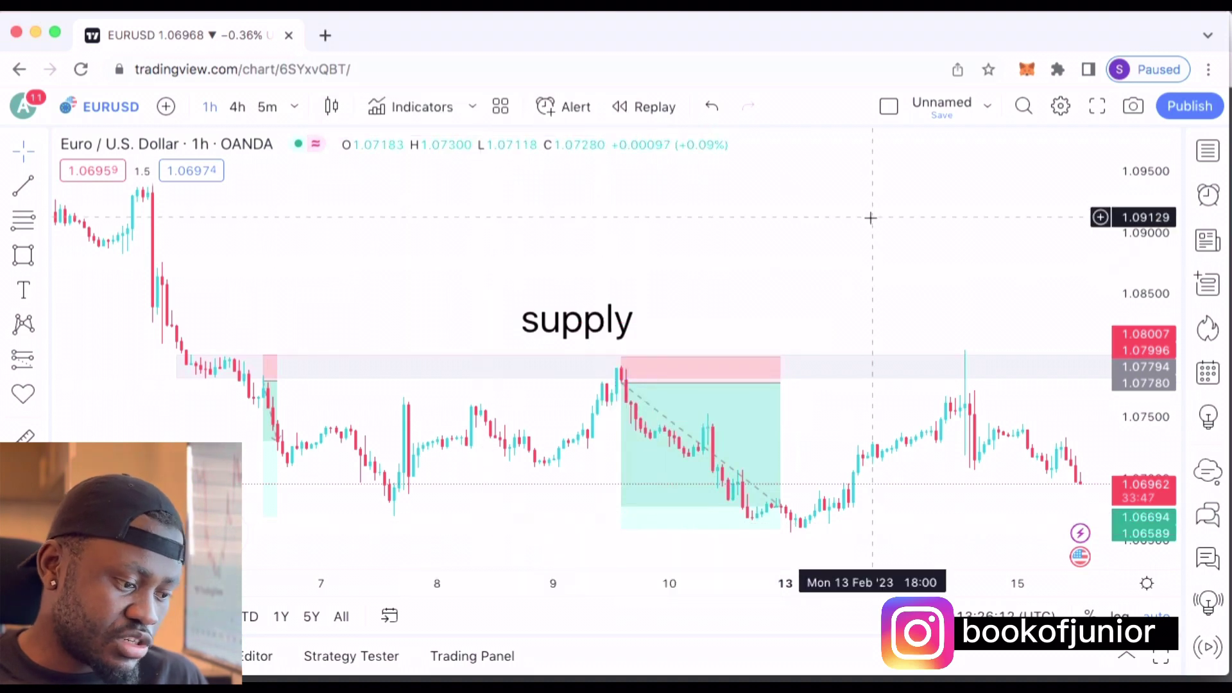
# Place a short position at the 14 Feb '23 zone reaction with entry 1.07694, stop 1.07990 and target 1.06609
pyautogui.moveTo(657, 289); pyautogui.dragTo(668, 321)
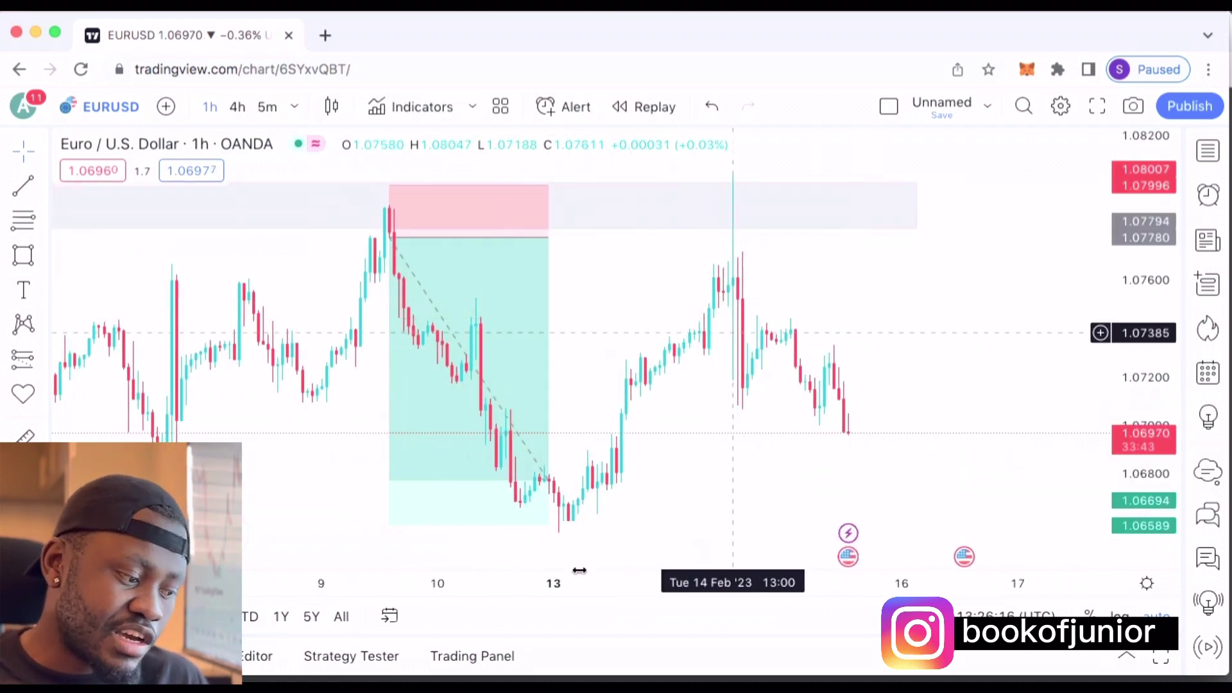
pyautogui.moveTo(765, 413); pyautogui.dragTo(791, 418)
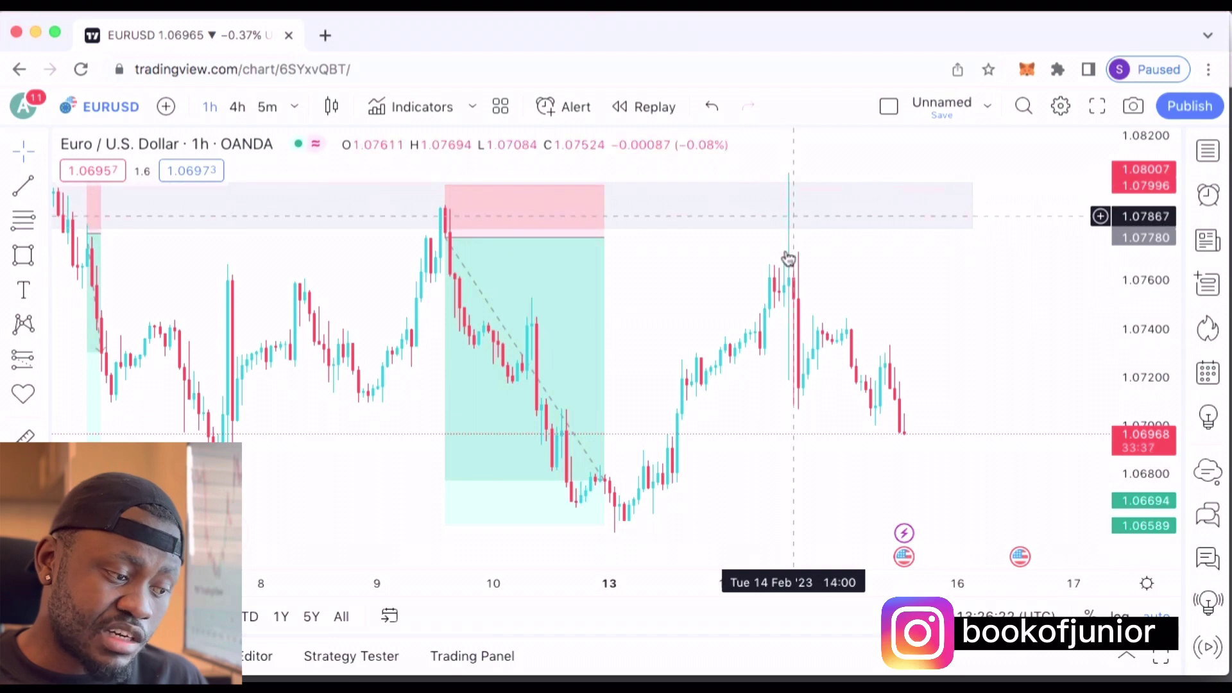
pyautogui.click(787, 180)
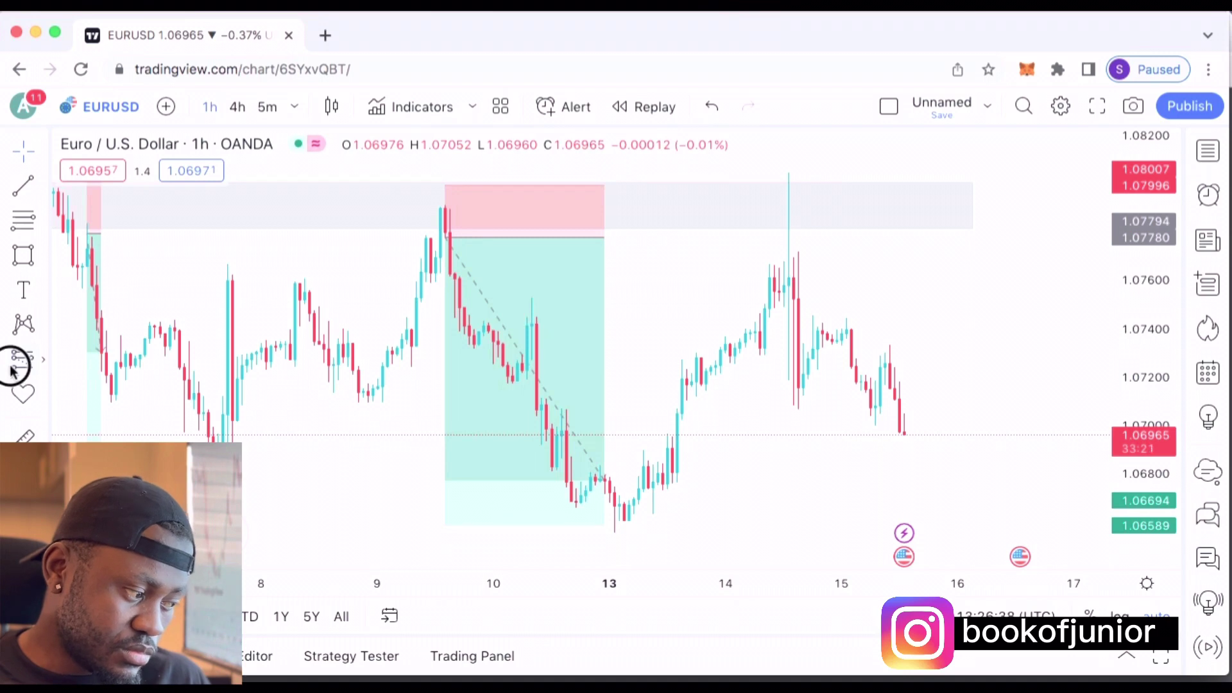
pyautogui.click(793, 264)
pyautogui.moveTo(794, 186); pyautogui.dragTo(798, 187)
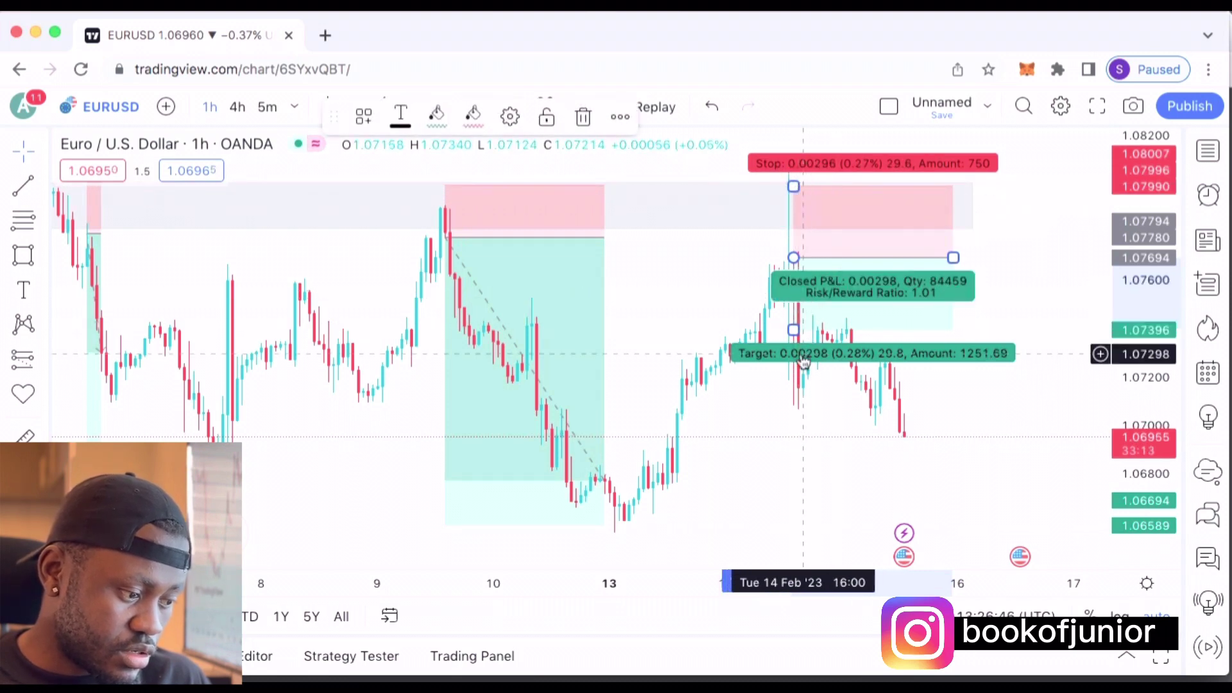
pyautogui.moveTo(794, 474); pyautogui.dragTo(794, 520)
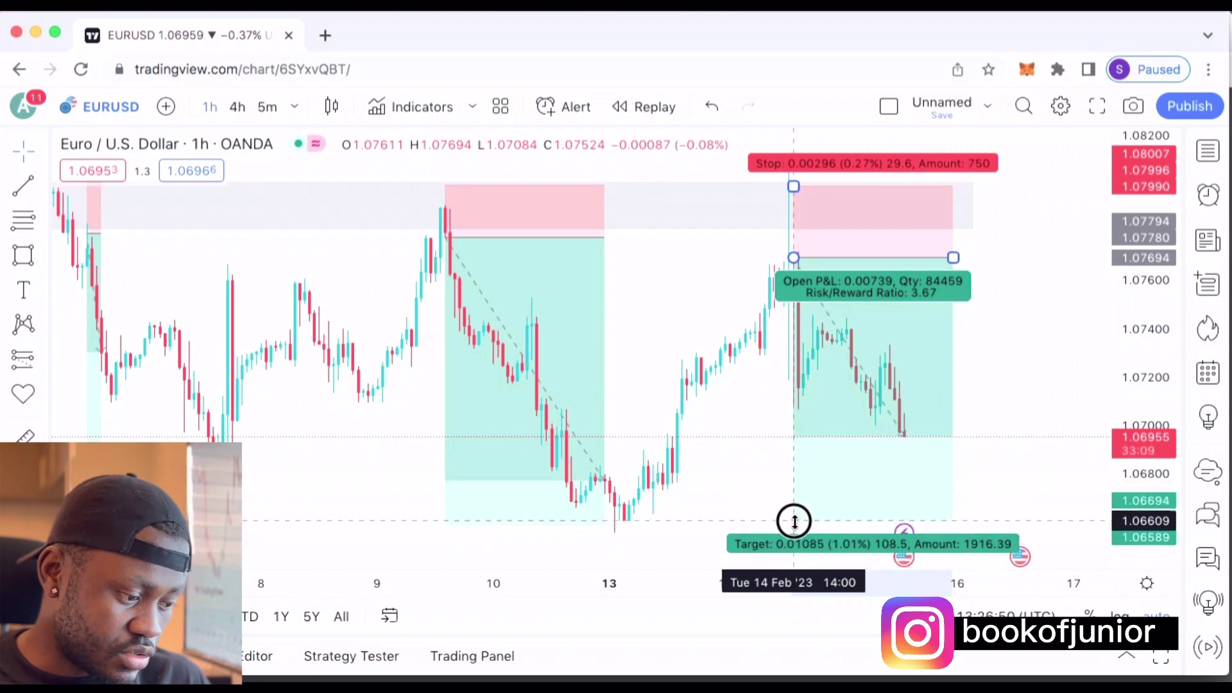
pyautogui.click(735, 439)
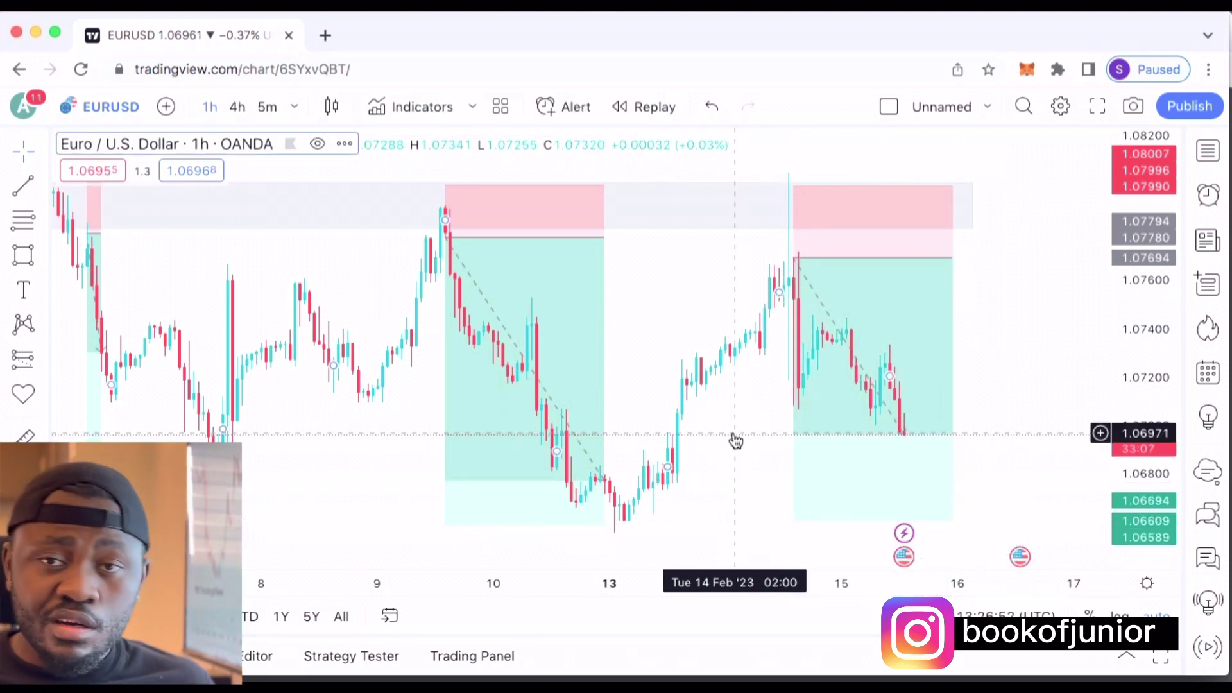